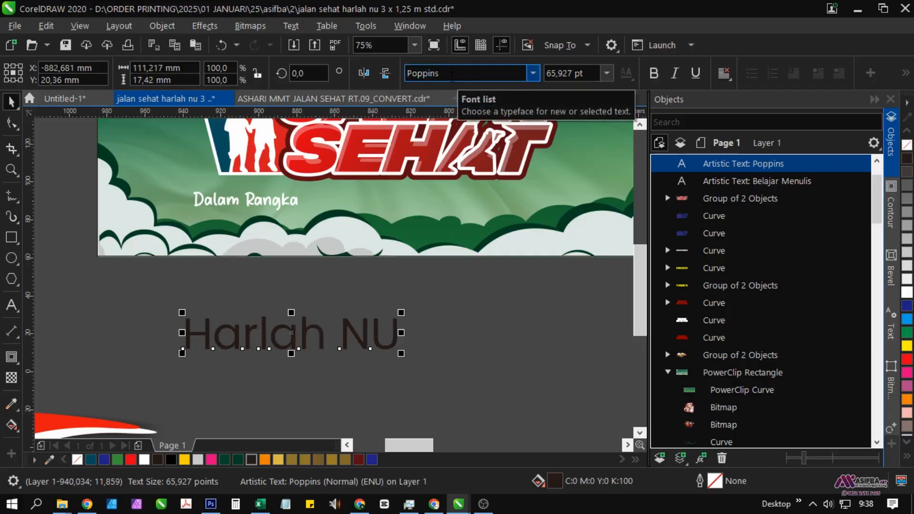
Set the font of the "Harlah NU" text to Asap ExtraBold.
{"action": "left_click", "coordinate": [451, 74]}
{"action": "type", "text": "Asap"}
{"action": "left_click", "coordinate": [533, 73]}
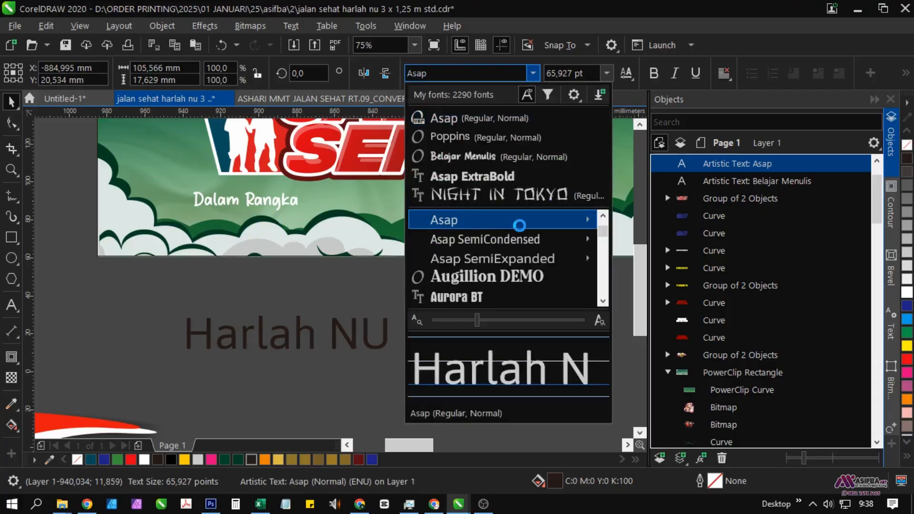
{"action": "mouse_move", "coordinate": [520, 221]}
{"action": "scroll", "coordinate": [695, 398], "scroll_direction": "down", "scroll_amount": 2}
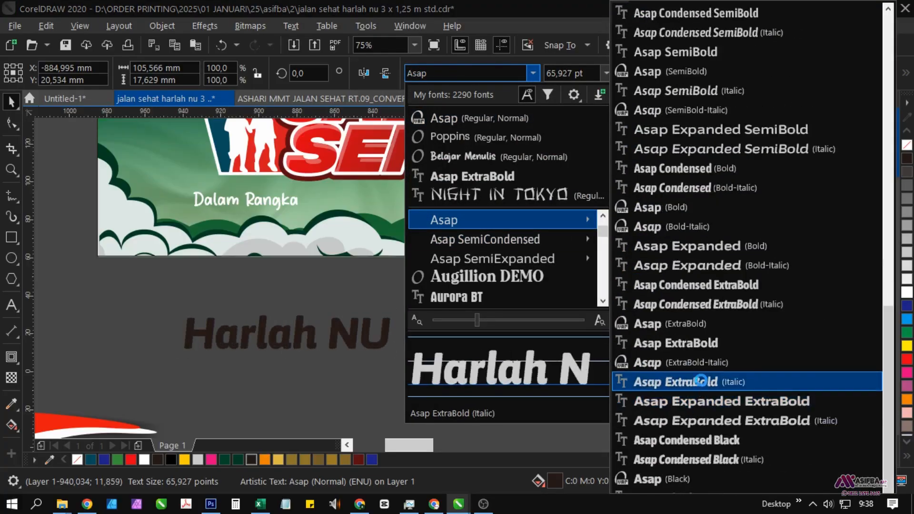
{"action": "left_click", "coordinate": [706, 346]}
Switch to WhatsApp in Chrome and read the client's messages with the banner instructions.
{"action": "scroll", "coordinate": [202, 384], "scroll_direction": "down", "scroll_amount": 1}
{"action": "scroll", "coordinate": [442, 225], "scroll_direction": "up", "scroll_amount": 3}
{"action": "scroll", "coordinate": [443, 224], "scroll_direction": "down", "scroll_amount": 2}
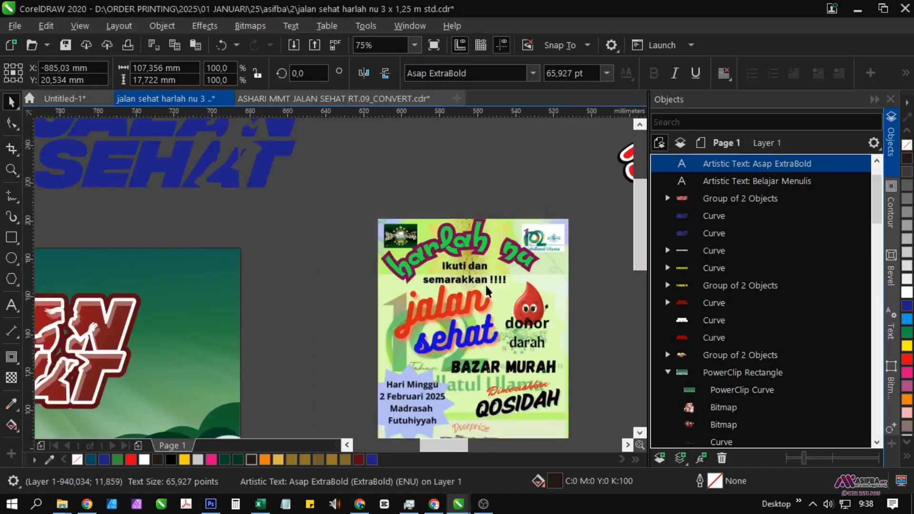
{"action": "scroll", "coordinate": [486, 289], "scroll_direction": "up", "scroll_amount": 3}
{"action": "left_click", "coordinate": [360, 503]}
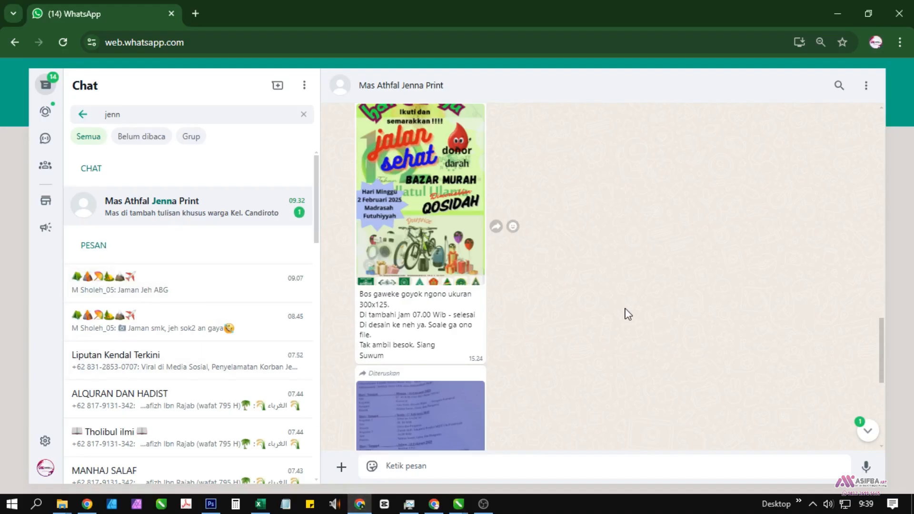
{"action": "scroll", "coordinate": [628, 314], "scroll_direction": "down", "scroll_amount": 2}
{"action": "scroll", "coordinate": [628, 315], "scroll_direction": "down", "scroll_amount": 4}
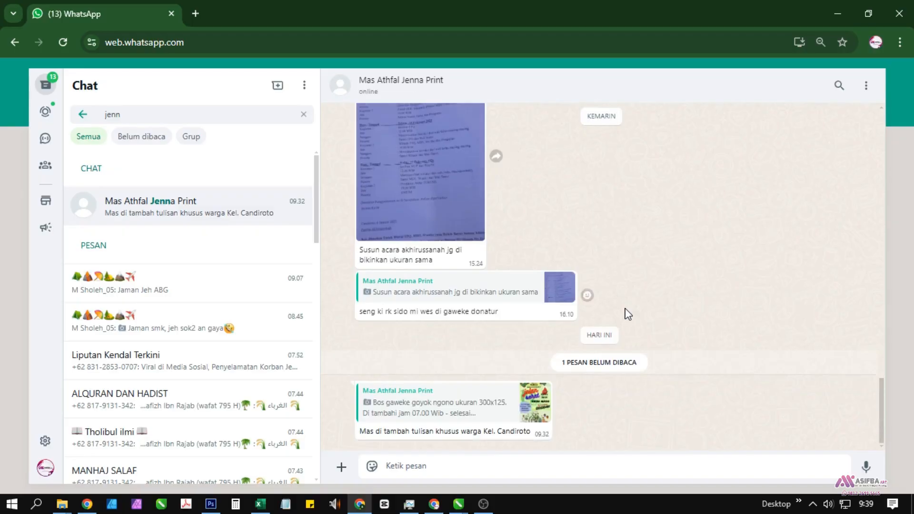
Return to CorelDRAW and examine the reference poster's event details and its 102 logo.
{"action": "key", "text": "alt+Tab"}
{"action": "left_click_drag", "start_coordinate": [331, 299], "coordinate": [470, 271]}
{"action": "scroll", "coordinate": [470, 272], "scroll_direction": "down", "scroll_amount": 1}
{"action": "left_click_drag", "start_coordinate": [415, 322], "coordinate": [440, 135]}
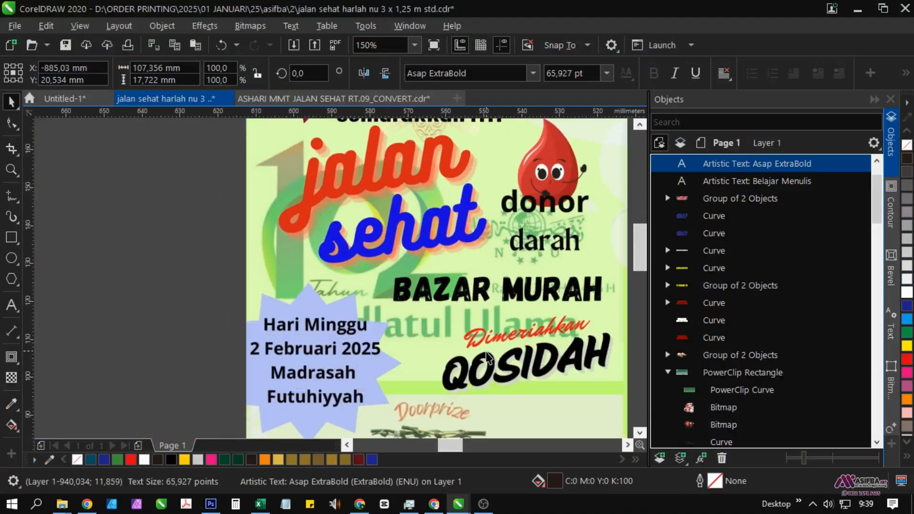
{"action": "left_click_drag", "start_coordinate": [486, 351], "coordinate": [483, 289]}
{"action": "scroll", "coordinate": [484, 288], "scroll_direction": "down", "scroll_amount": 1}
{"action": "left_click_drag", "start_coordinate": [485, 402], "coordinate": [484, 328]}
{"action": "scroll", "coordinate": [485, 327], "scroll_direction": "up", "scroll_amount": 1}
{"action": "scroll", "coordinate": [485, 328], "scroll_direction": "down", "scroll_amount": 1}
{"action": "left_click_drag", "start_coordinate": [543, 128], "coordinate": [534, 271]}
{"action": "scroll", "coordinate": [535, 245], "scroll_direction": "up", "scroll_amount": 2}
{"action": "left_click_drag", "start_coordinate": [530, 173], "coordinate": [516, 242]}
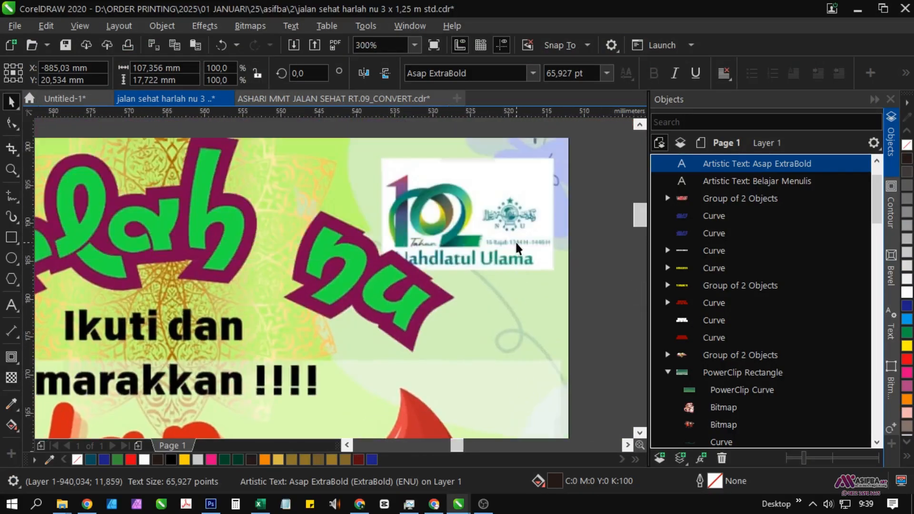
Switch to Chrome, search Google Images for "logo harlah nu 102" and open the NU Cilacap Online result.
{"action": "left_click", "coordinate": [360, 504]}
{"action": "left_click", "coordinate": [198, 16]}
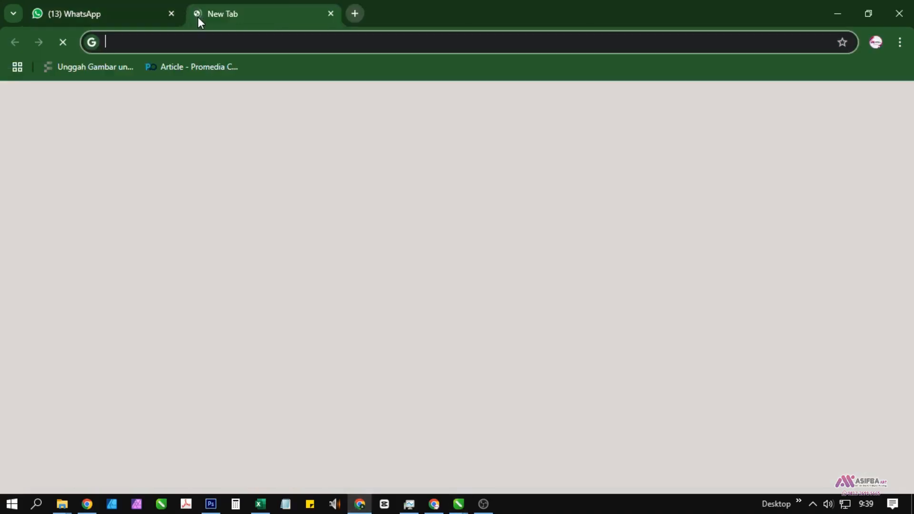
{"action": "type", "text": "logo harlah nu 102"}
{"action": "key", "text": "Return"}
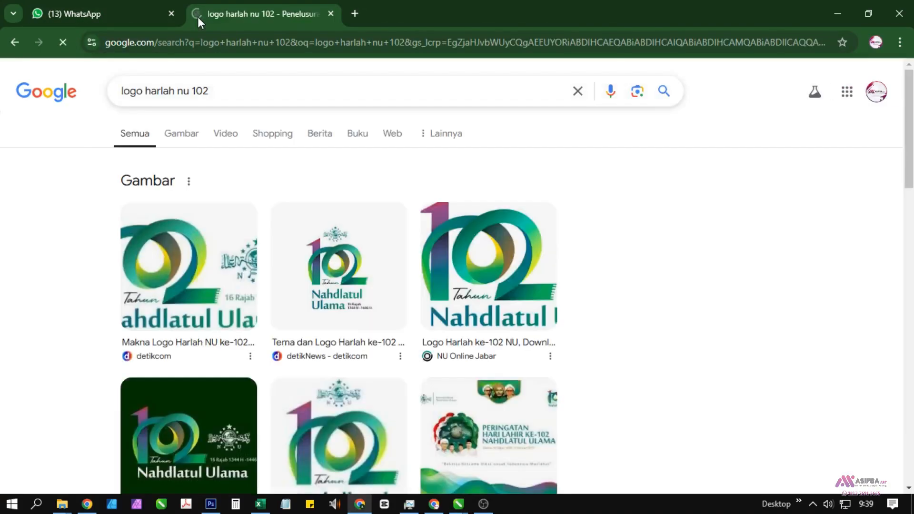
{"action": "left_click", "coordinate": [177, 135]}
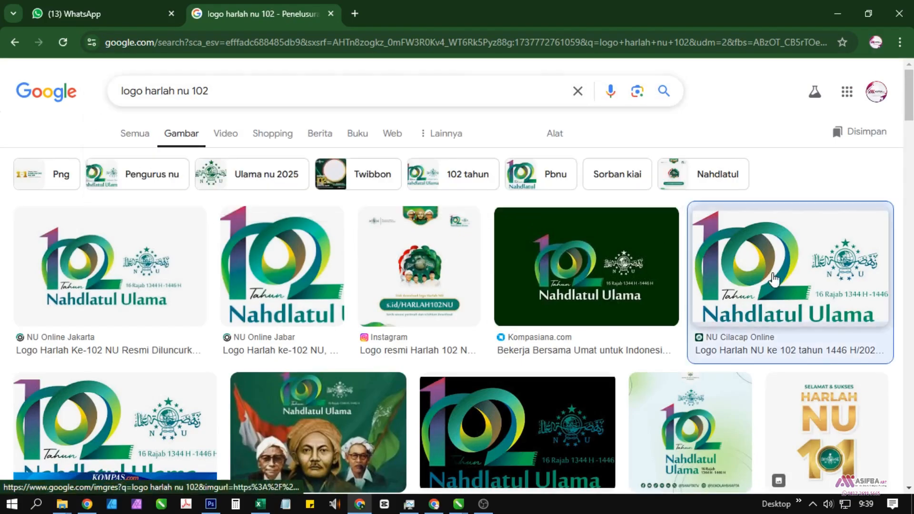
{"action": "left_click", "coordinate": [773, 278]}
Save the logo image as harlah-nu-102-logo and try to bring the downloaded WEBP file into the drawing.
{"action": "right_click", "coordinate": [641, 283]}
{"action": "left_click", "coordinate": [705, 182]}
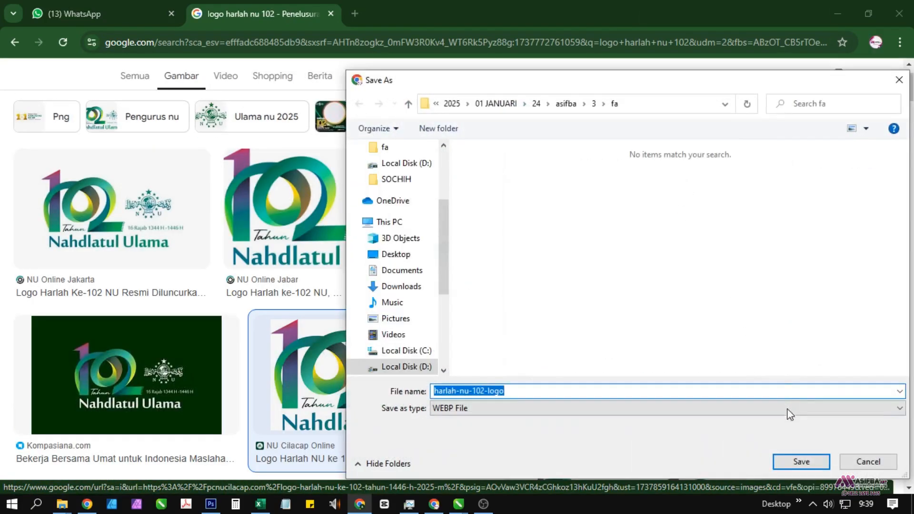
{"action": "key", "text": "Return"}
{"action": "left_click_drag", "start_coordinate": [763, 77], "coordinate": [473, 250]}
{"action": "key", "text": "Delete"}
{"action": "key", "text": "alt+Tab"}
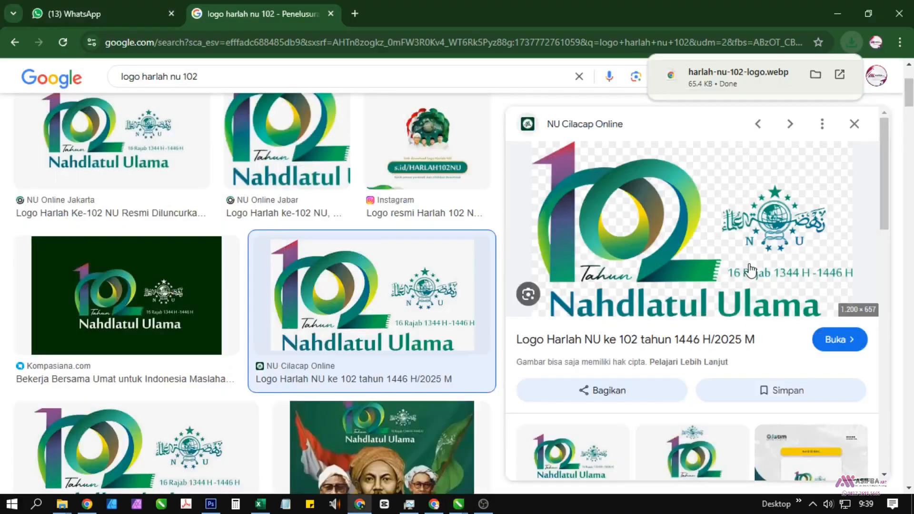
Copy the 102 logo image from the browser and paste it into the CorelDRAW drawing, in the empty area above the banner.
{"action": "right_click", "coordinate": [779, 265]}
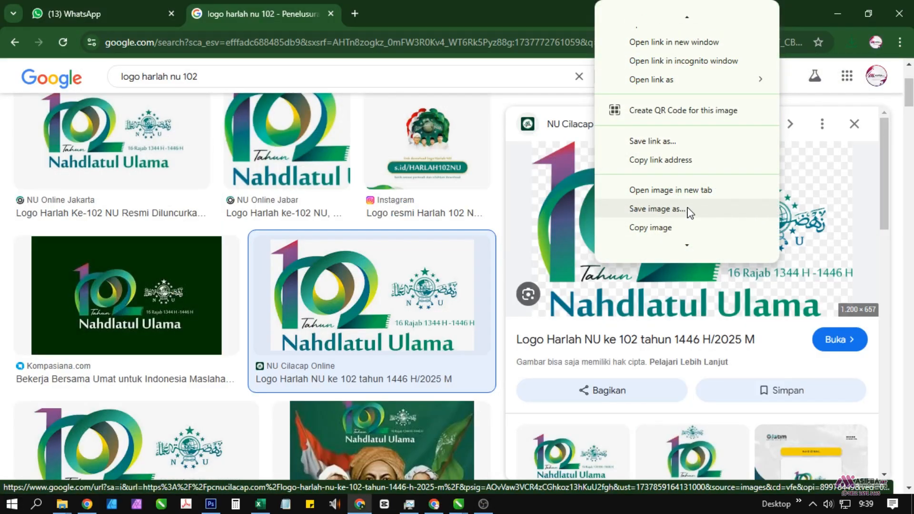
{"action": "left_click", "coordinate": [677, 226]}
{"action": "key", "text": "alt+Tab"}
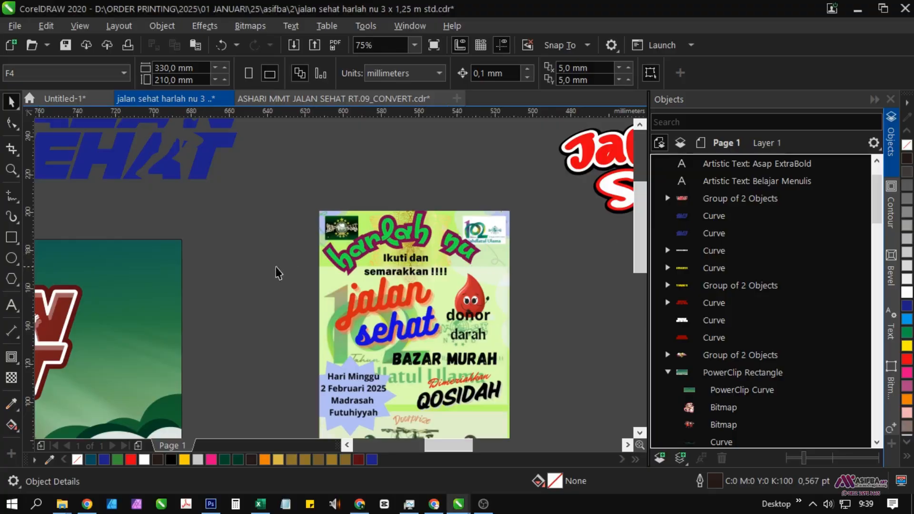
{"action": "scroll", "coordinate": [279, 272], "scroll_direction": "down", "scroll_amount": 1}
{"action": "right_click", "coordinate": [295, 291]}
{"action": "left_click", "coordinate": [333, 410]}
{"action": "scroll", "coordinate": [249, 309], "scroll_direction": "down", "scroll_amount": 2}
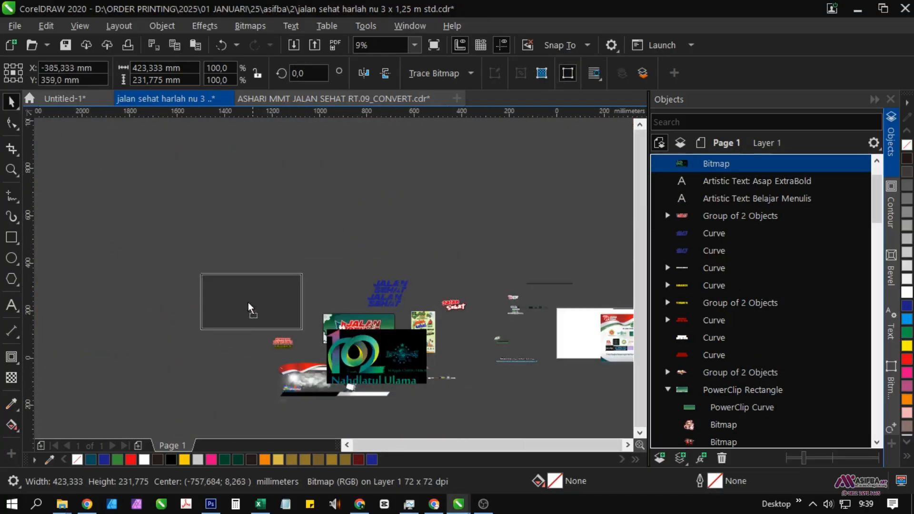
{"action": "scroll", "coordinate": [417, 253], "scroll_direction": "up", "scroll_amount": 1}
Mask the logo bitmap's black background by sampling it, with 23% tolerance and the selected color hidden.
{"action": "left_click", "coordinate": [891, 390]}
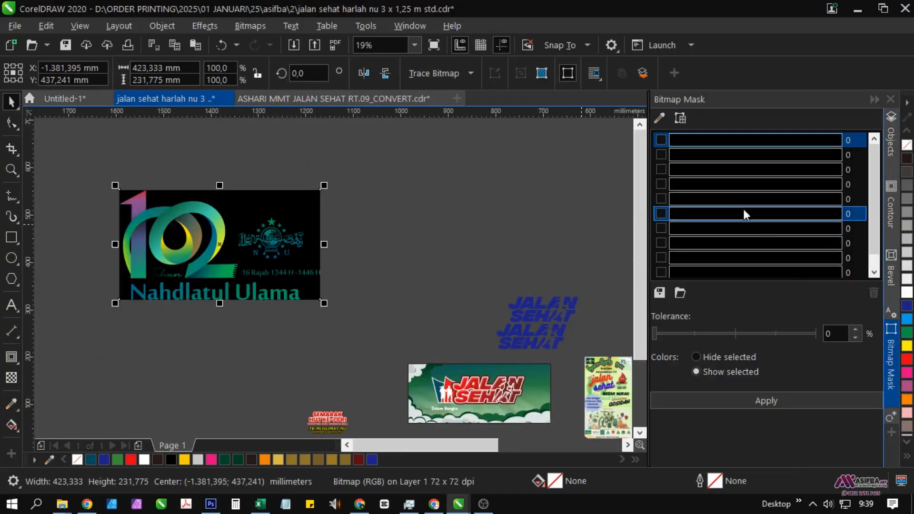
{"action": "left_click", "coordinate": [659, 118]}
{"action": "left_click", "coordinate": [292, 206]}
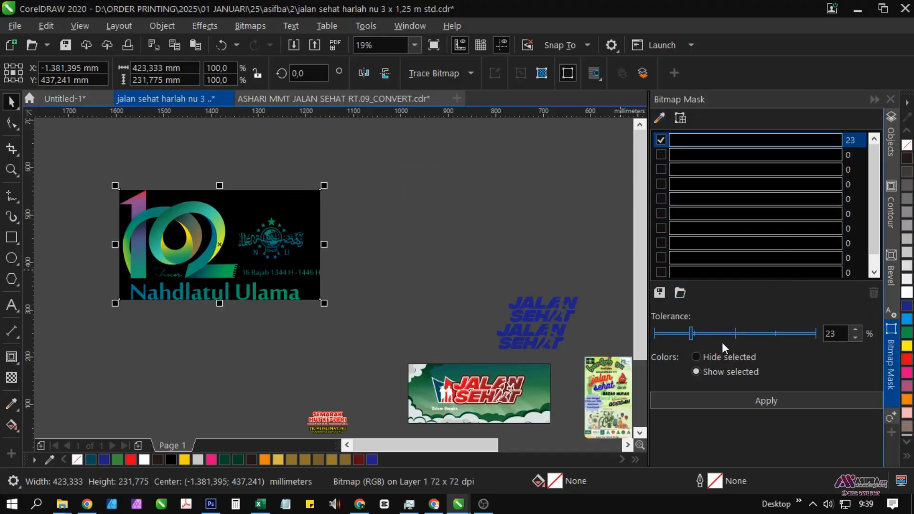
{"action": "left_click", "coordinate": [696, 357]}
{"action": "left_click", "coordinate": [742, 399]}
{"action": "scroll", "coordinate": [362, 266], "scroll_direction": "up", "scroll_amount": 3}
{"action": "scroll", "coordinate": [363, 269], "scroll_direction": "down", "scroll_amount": 3}
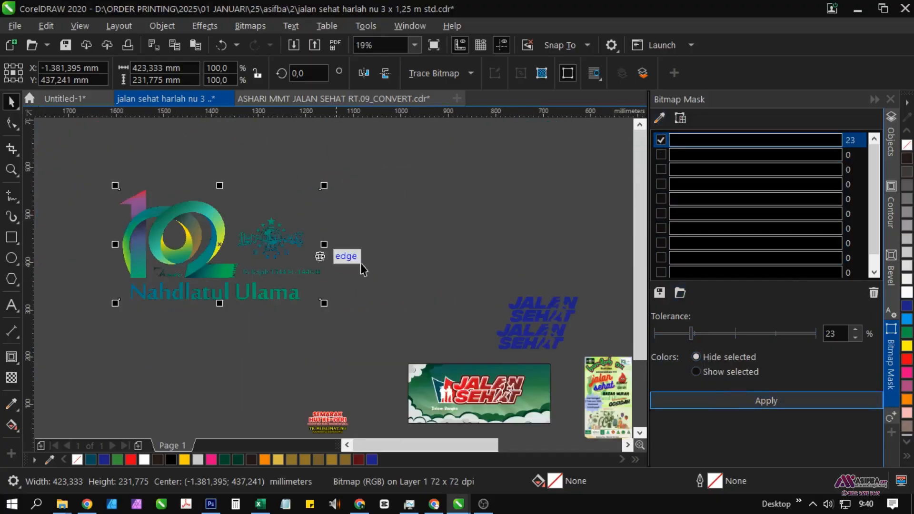
Scale the masked logo to about 194 × 106 mm and move it over the banner's right end.
{"action": "left_click", "coordinate": [444, 293]}
{"action": "left_click", "coordinate": [170, 264]}
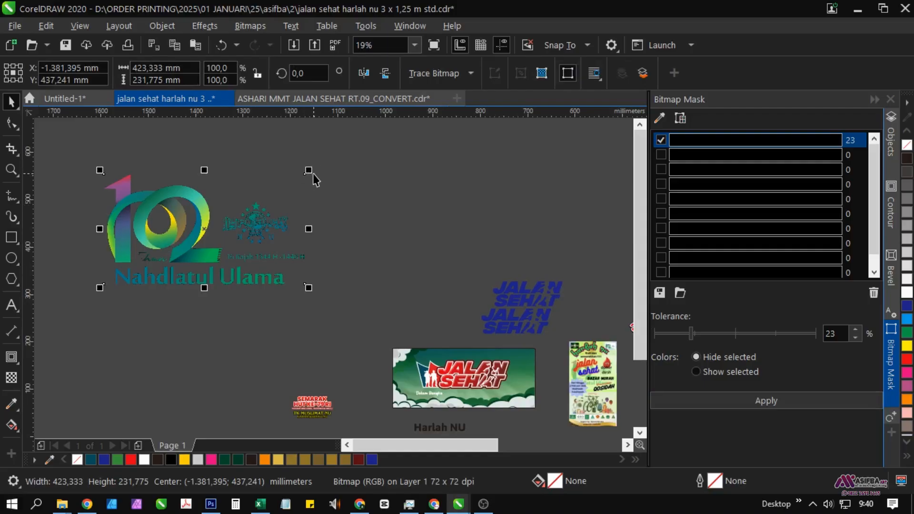
{"action": "left_click_drag", "start_coordinate": [310, 169], "coordinate": [202, 229]}
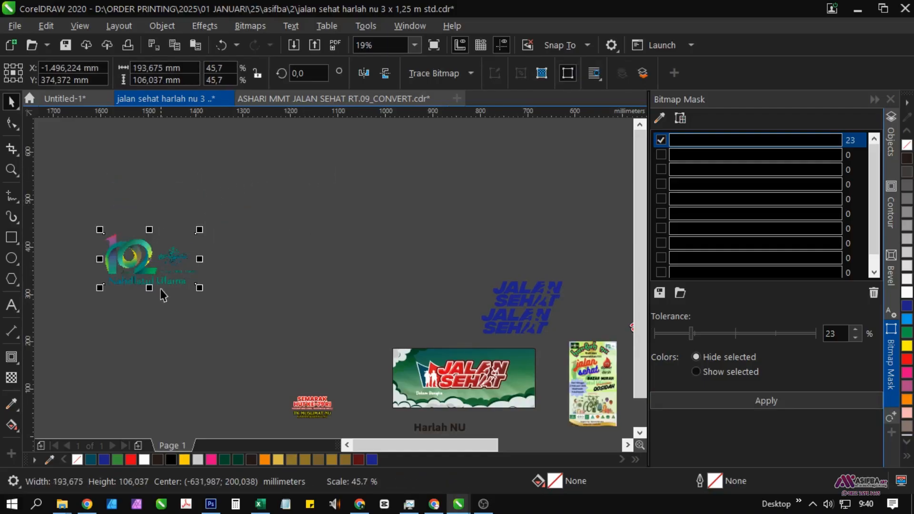
{"action": "left_click_drag", "start_coordinate": [162, 294], "coordinate": [129, 253]}
{"action": "left_click_drag", "start_coordinate": [120, 215], "coordinate": [495, 323]}
{"action": "left_click_drag", "start_coordinate": [493, 322], "coordinate": [418, 301]}
{"action": "scroll", "coordinate": [419, 301], "scroll_direction": "up", "scroll_amount": 4}
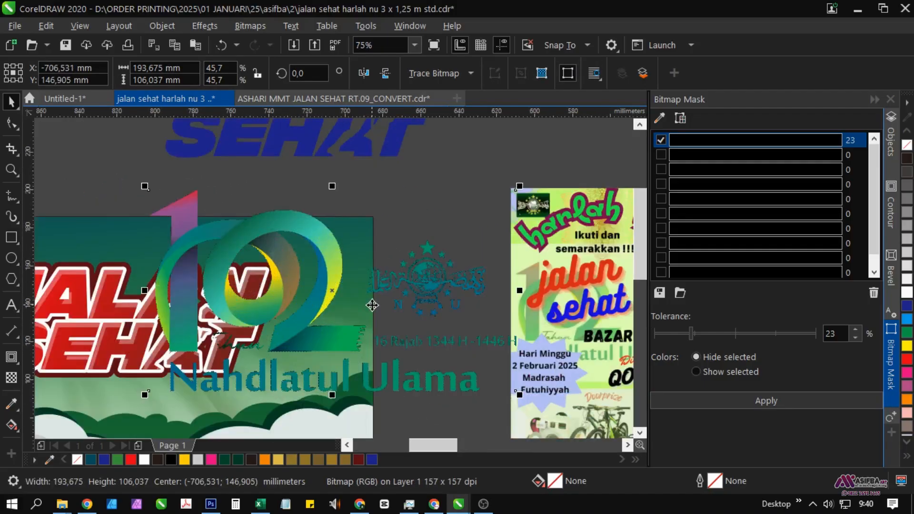
Shrink the logo further and position it in the banner's upper-right corner.
{"action": "left_click_drag", "start_coordinate": [519, 395], "coordinate": [374, 313]}
{"action": "left_click_drag", "start_coordinate": [338, 292], "coordinate": [310, 247]}
{"action": "scroll", "coordinate": [349, 334], "scroll_direction": "up", "scroll_amount": 1}
{"action": "left_click_drag", "start_coordinate": [493, 264], "coordinate": [465, 303]}
{"action": "left_click", "coordinate": [466, 303]}
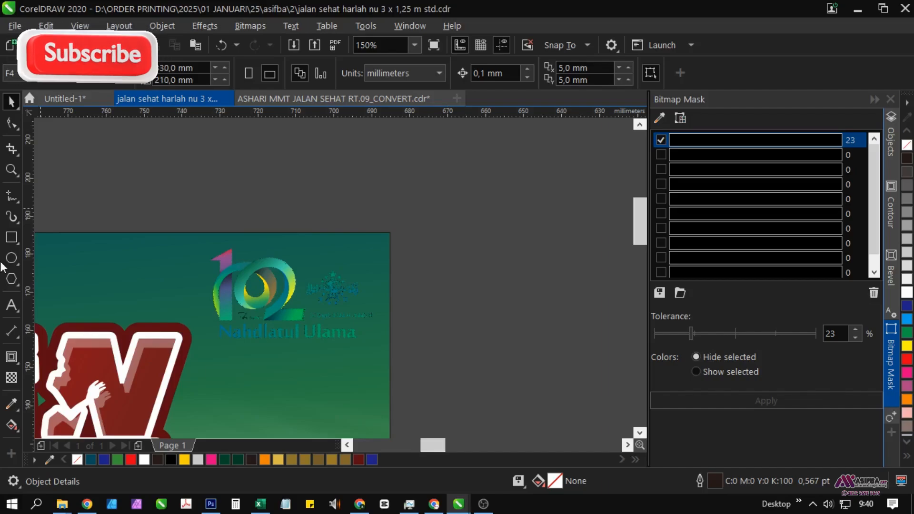
Draw a white rectangle about 52 × 31 mm without outline around the 102 logo and order it behind the logo.
{"action": "left_click", "coordinate": [11, 237]}
{"action": "left_click_drag", "start_coordinate": [190, 234], "coordinate": [393, 358]}
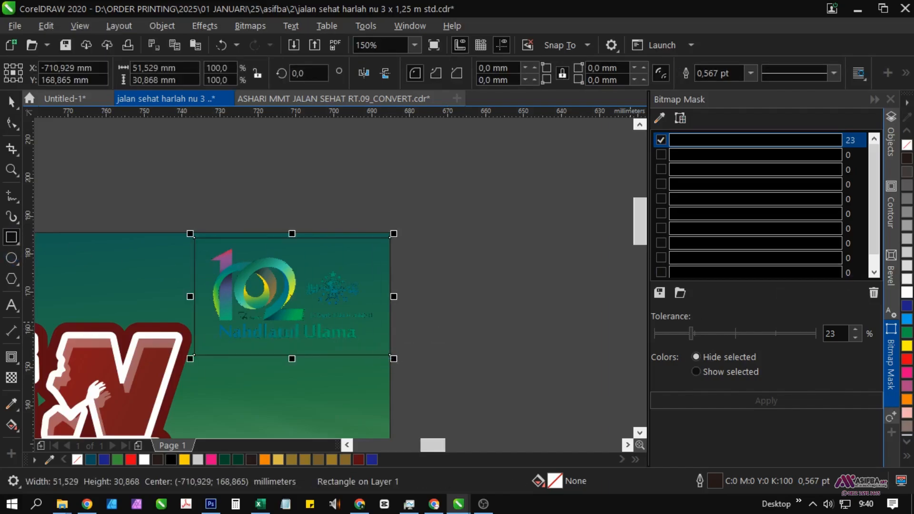
{"action": "left_click", "coordinate": [907, 293]}
{"action": "right_click", "coordinate": [907, 145]}
{"action": "key", "text": "space"}
{"action": "left_click", "coordinate": [477, 288]}
{"action": "left_click", "coordinate": [353, 337]}
{"action": "key", "text": "ctrl+Page_Down"}
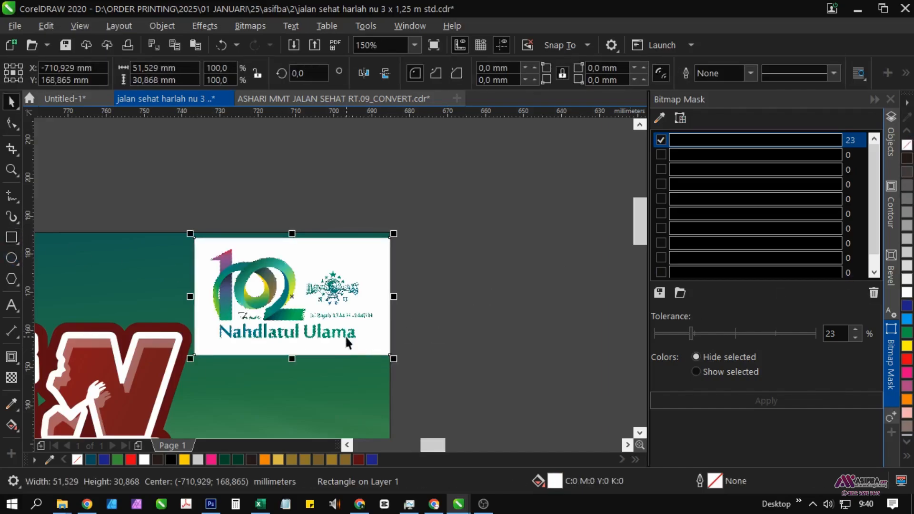
Center the 102 logo horizontally and vertically on the white rectangle.
{"action": "left_click", "coordinate": [442, 361]}
{"action": "scroll", "coordinate": [295, 291], "scroll_direction": "up", "scroll_amount": 2}
{"action": "left_click", "coordinate": [277, 288]}
{"action": "scroll", "coordinate": [278, 285], "scroll_direction": "down", "scroll_amount": 2}
{"action": "left_click", "coordinate": [421, 380]}
{"action": "left_click_drag", "start_coordinate": [422, 380], "coordinate": [155, 205]}
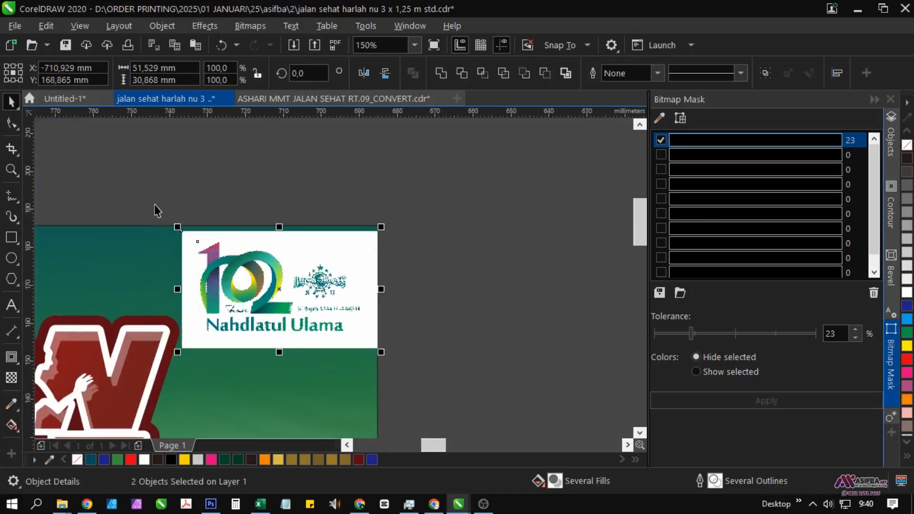
{"action": "key", "text": "c"}
{"action": "key", "text": "e"}
Round the corners of the white rectangle behind the 102 logo.
{"action": "left_click", "coordinate": [392, 273]}
{"action": "left_click", "coordinate": [350, 248]}
{"action": "left_click", "coordinate": [278, 233]}
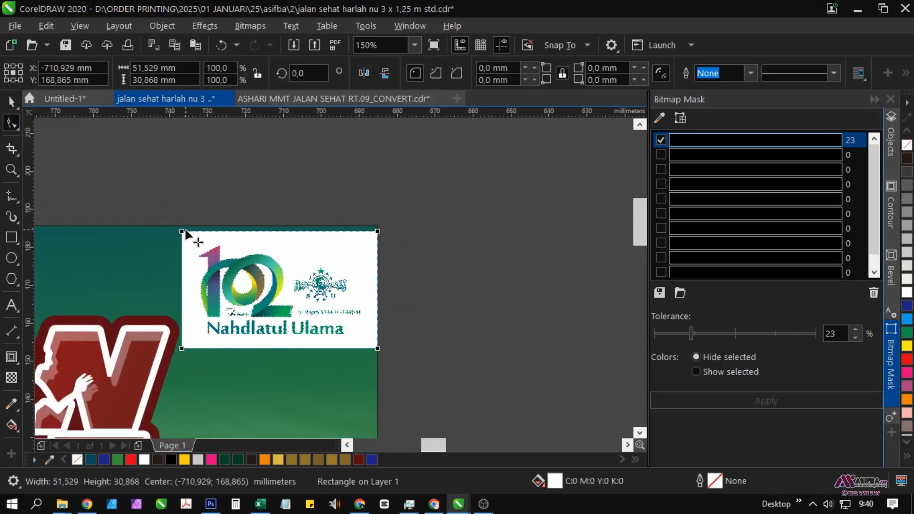
{"action": "left_click", "coordinate": [410, 350]}
Group the 102 logo with its white background and scale the group to about 43 × 26 mm.
{"action": "scroll", "coordinate": [369, 316], "scroll_direction": "down", "scroll_amount": 1}
{"action": "left_click_drag", "start_coordinate": [433, 347], "coordinate": [230, 199]}
{"action": "key", "text": "ctrl+g"}
{"action": "scroll", "coordinate": [364, 329], "scroll_direction": "up", "scroll_amount": 1}
{"action": "left_click_drag", "start_coordinate": [404, 315], "coordinate": [390, 308]}
{"action": "scroll", "coordinate": [323, 257], "scroll_direction": "up", "scroll_amount": 1}
{"action": "scroll", "coordinate": [446, 358], "scroll_direction": "down", "scroll_amount": 3}
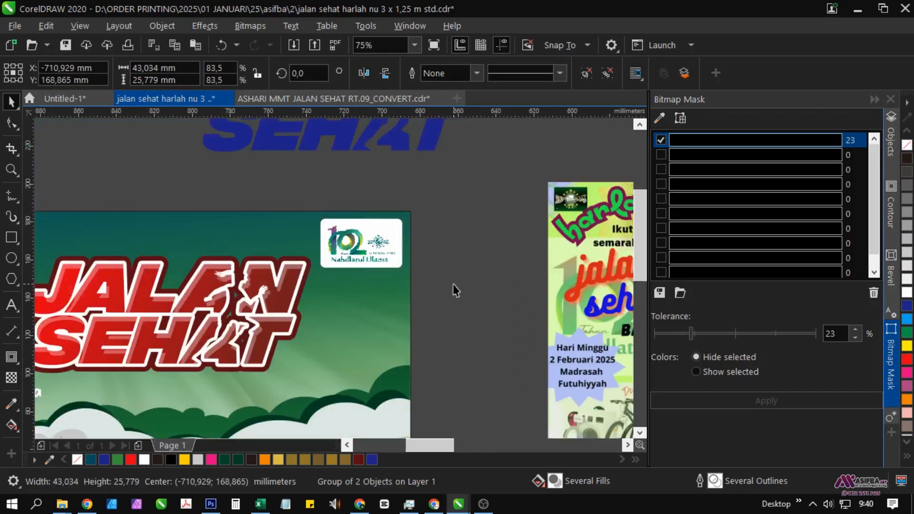
{"action": "left_click", "coordinate": [435, 309]}
Move the logo bitmap beside the orange emblem in the "Support:" row to the banner's upper-left corner.
{"action": "scroll", "coordinate": [381, 305], "scroll_direction": "down", "scroll_amount": 1}
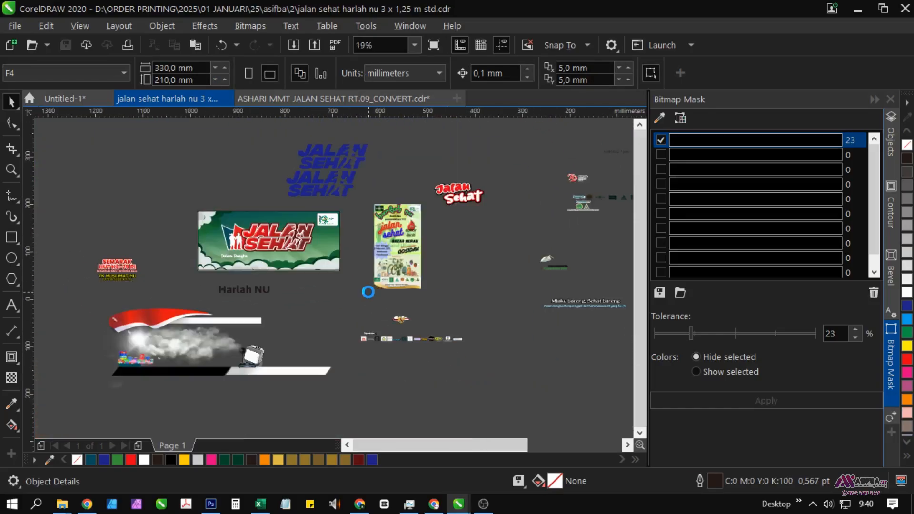
{"action": "scroll", "coordinate": [403, 299], "scroll_direction": "up", "scroll_amount": 4}
{"action": "left_click", "coordinate": [403, 284]}
{"action": "scroll", "coordinate": [403, 281], "scroll_direction": "down", "scroll_amount": 4}
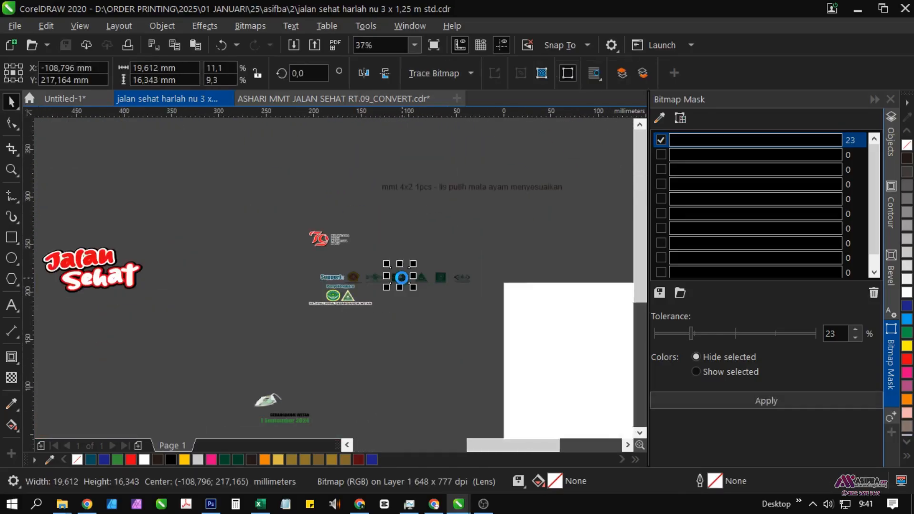
{"action": "scroll", "coordinate": [401, 277], "scroll_direction": "up", "scroll_amount": 3}
{"action": "scroll", "coordinate": [308, 281], "scroll_direction": "down", "scroll_amount": 2}
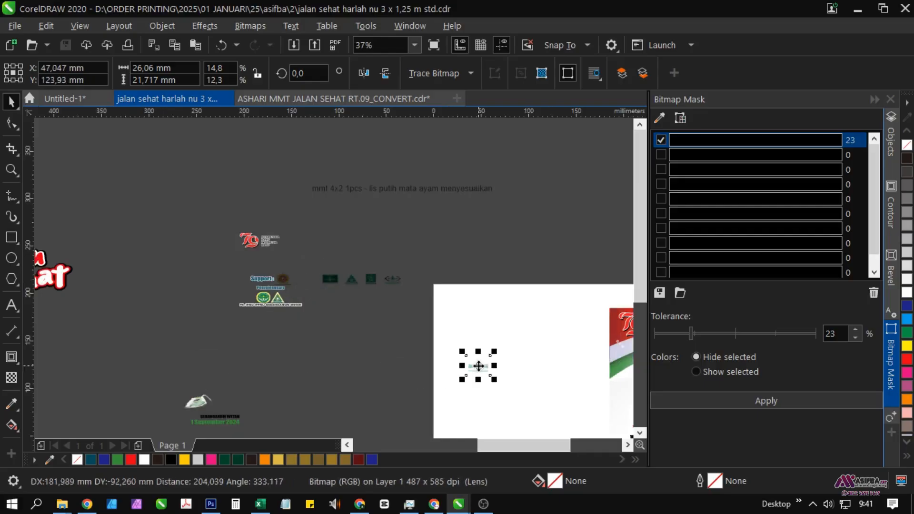
{"action": "scroll", "coordinate": [486, 378], "scroll_direction": "up", "scroll_amount": 2}
{"action": "scroll", "coordinate": [485, 377], "scroll_direction": "down", "scroll_amount": 2}
{"action": "left_click_drag", "start_coordinate": [479, 366], "coordinate": [291, 243]}
{"action": "scroll", "coordinate": [373, 345], "scroll_direction": "down", "scroll_amount": 1}
{"action": "scroll", "coordinate": [125, 306], "scroll_direction": "up", "scroll_amount": 2}
{"action": "left_click_drag", "start_coordinate": [292, 208], "coordinate": [187, 333]}
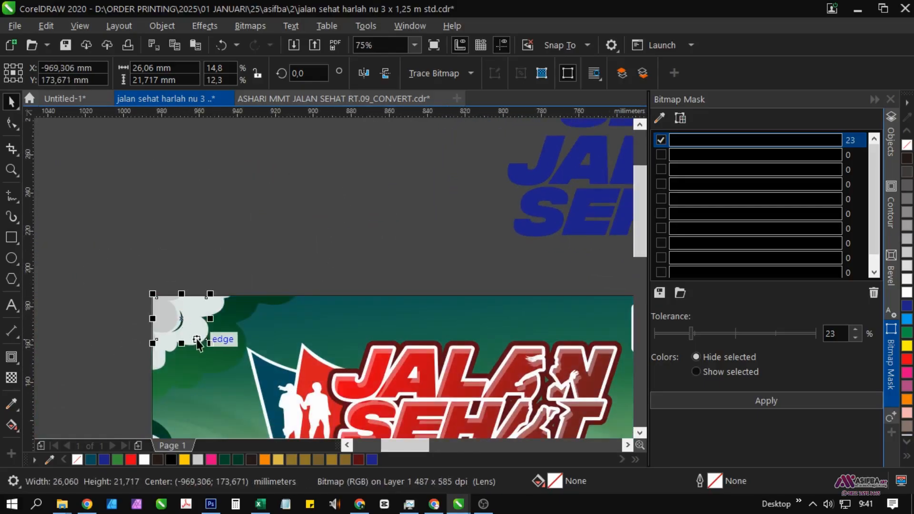
Fine-tune the logo bitmap's placement at the banner's upper-left corner and deselect it.
{"action": "scroll", "coordinate": [198, 341], "scroll_direction": "up", "scroll_amount": 1}
{"action": "left_click_drag", "start_coordinate": [219, 298], "coordinate": [211, 306]}
{"action": "scroll", "coordinate": [164, 328], "scroll_direction": "up", "scroll_amount": 2}
{"action": "scroll", "coordinate": [164, 329], "scroll_direction": "down", "scroll_amount": 4}
{"action": "key", "text": "Escape"}
Move the "Harlah NU" text onto the banner, beside "Dalam Rangka" below the JALAN SEHAT title.
{"action": "left_click_drag", "start_coordinate": [290, 355], "coordinate": [228, 295]}
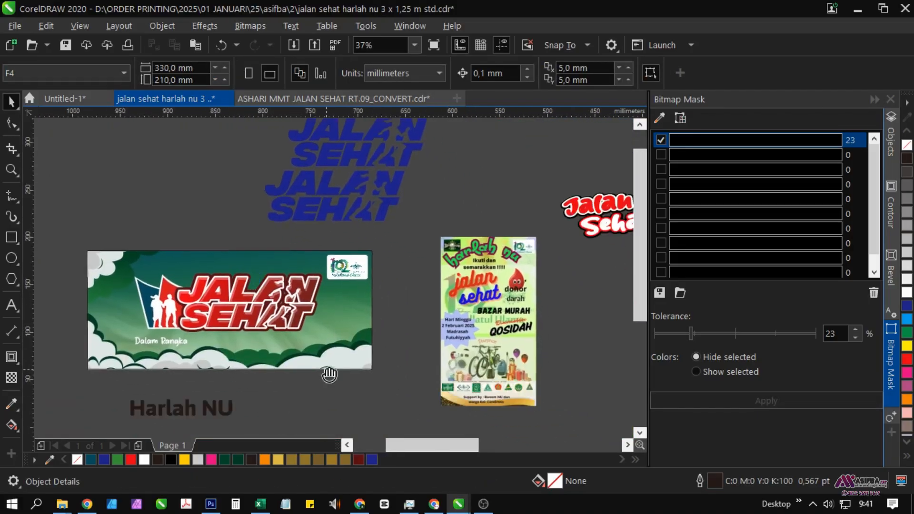
{"action": "left_click_drag", "start_coordinate": [329, 375], "coordinate": [298, 324]}
{"action": "left_click_drag", "start_coordinate": [222, 370], "coordinate": [224, 391]}
{"action": "left_click", "coordinate": [157, 373]}
{"action": "scroll", "coordinate": [157, 374], "scroll_direction": "up", "scroll_amount": 1}
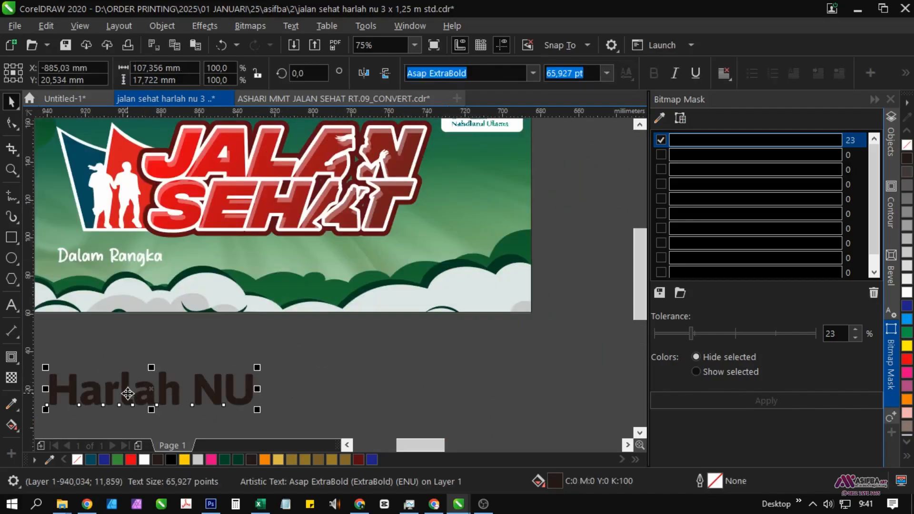
{"action": "left_click_drag", "start_coordinate": [157, 373], "coordinate": [250, 268]}
Replace the "Harlah NU" text beside "Dalam Rangka" with "Peringatan Harlah NU ke 102".
{"action": "scroll", "coordinate": [177, 271], "scroll_direction": "up", "scroll_amount": 1}
{"action": "type", "text": "Peringatan H"}
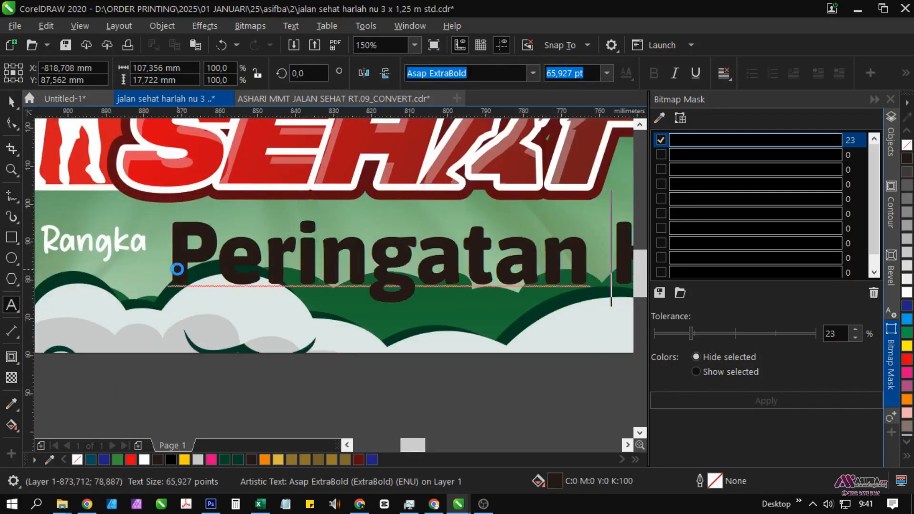
{"action": "scroll", "coordinate": [547, 298], "scroll_direction": "down", "scroll_amount": 2}
{"action": "scroll", "coordinate": [384, 265], "scroll_direction": "up", "scroll_amount": 1}
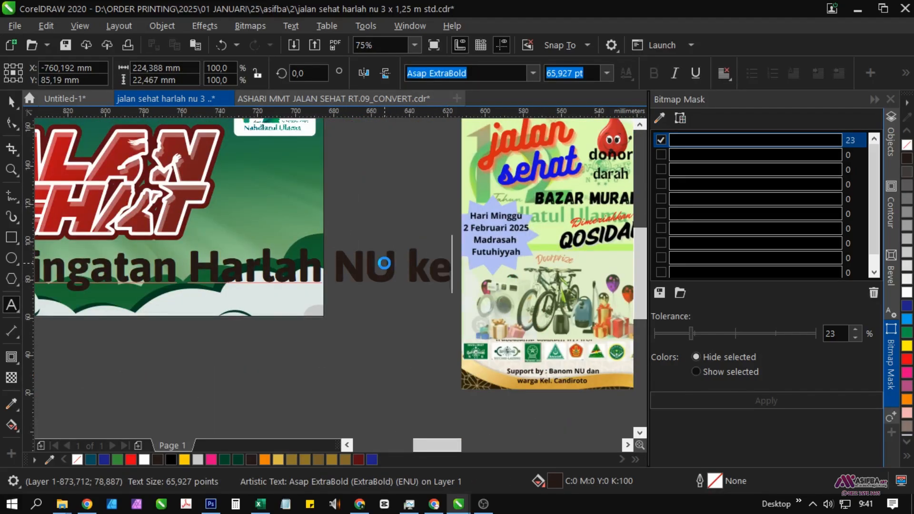
{"action": "scroll", "coordinate": [385, 263], "scroll_direction": "down", "scroll_amount": 1}
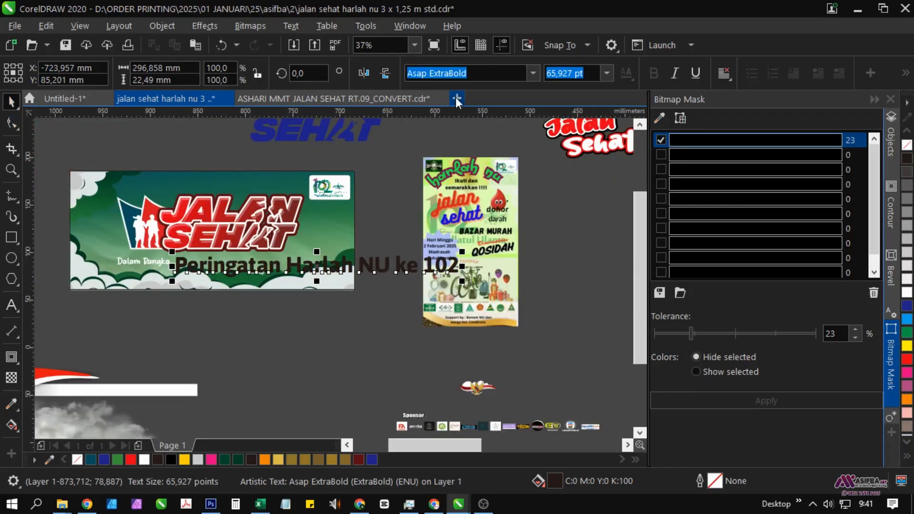
Set the font of the "Peringatan Harlah NU ke 102" text to Impact.
{"action": "type", "text": "impact"}
{"action": "key", "text": "Return"}
{"action": "key", "text": "ctrl+z"}
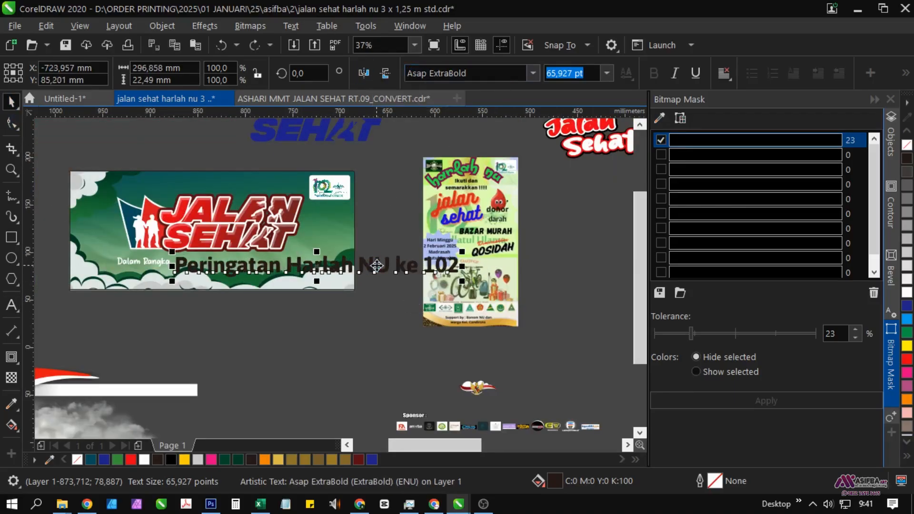
{"action": "type", "text": "impact"}
{"action": "key", "text": "Return"}
{"action": "scroll", "coordinate": [374, 280], "scroll_direction": "up", "scroll_amount": 1}
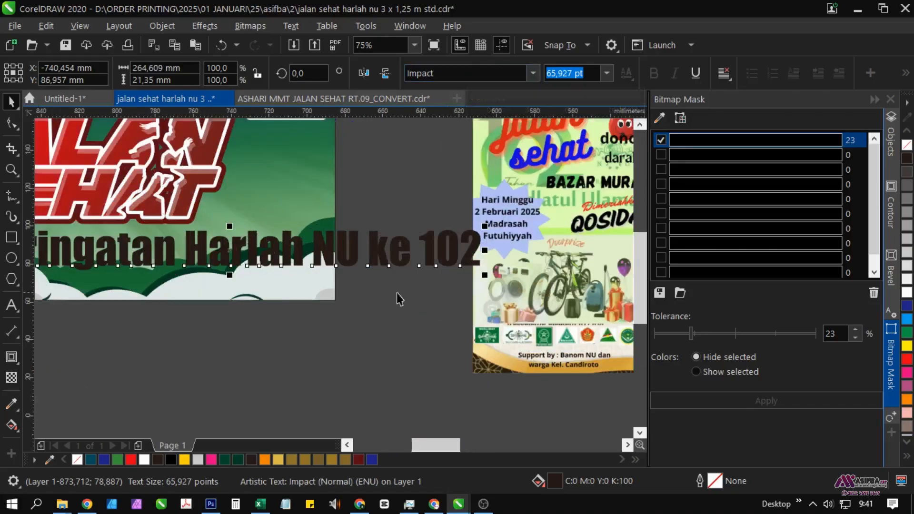
Scale "Peringatan Harlah NU ke 102" to about 127 × 10 mm and align it vertically centred with "Dalam Rangka".
{"action": "left_click_drag", "start_coordinate": [484, 276], "coordinate": [403, 255]}
{"action": "left_click_drag", "start_coordinate": [124, 320], "coordinate": [422, 360]}
{"action": "left_click", "coordinate": [239, 281], "text": "shift"}
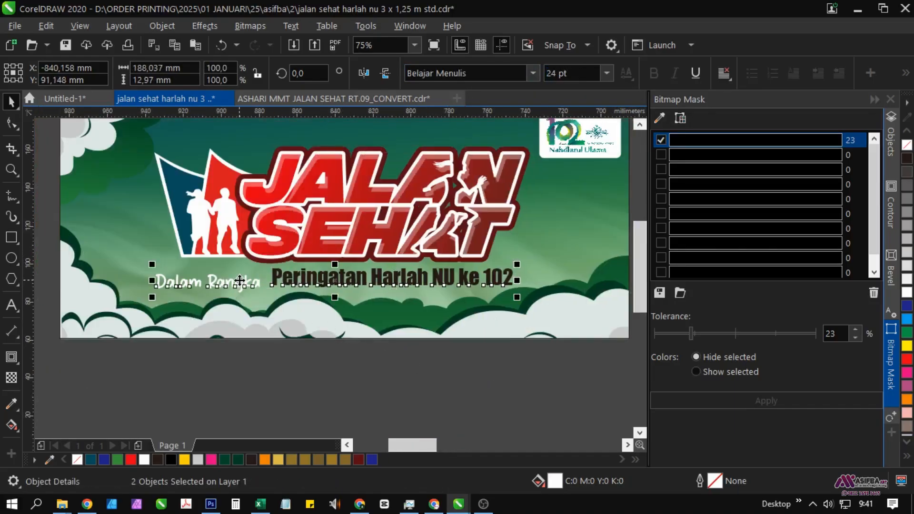
{"action": "key", "text": "e"}
{"action": "key", "text": "Escape"}
Move "Peringatan Harlah NU ke 102" closer to "Dalam Rangka" so both read as one line.
{"action": "left_click_drag", "start_coordinate": [275, 323], "coordinate": [227, 319]}
{"action": "left_click", "coordinate": [233, 323]}
{"action": "left_click", "coordinate": [274, 324], "text": "shift"}
{"action": "left_click", "coordinate": [253, 398]}
Give the "Dalam Rangka" text a black 4 pt outline with rounded corners, placed behind the fill and scaling with the object.
{"action": "left_click", "coordinate": [204, 324]}
{"action": "scroll", "coordinate": [204, 325], "scroll_direction": "up", "scroll_amount": 1}
{"action": "left_click", "coordinate": [207, 316]}
{"action": "scroll", "coordinate": [207, 316], "scroll_direction": "down", "scroll_amount": 1}
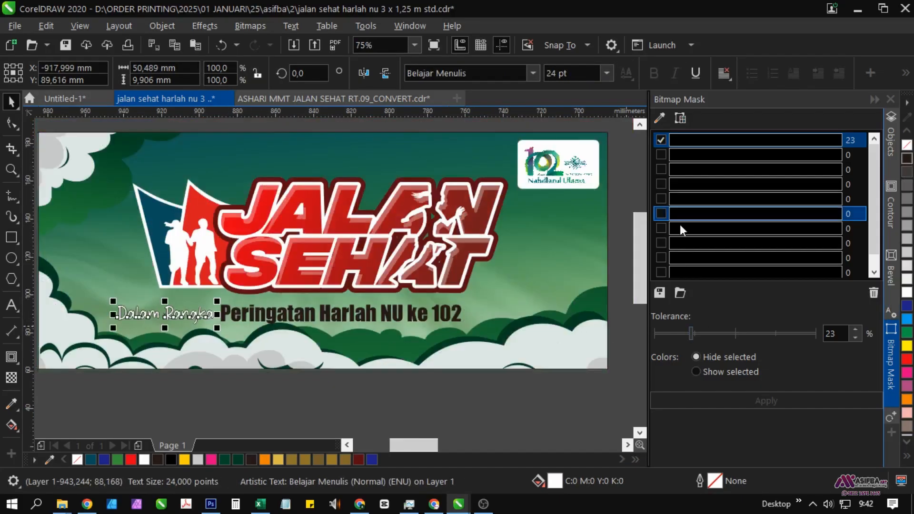
{"action": "key", "text": "F12"}
{"action": "left_click", "coordinate": [334, 284]}
{"action": "left_click", "coordinate": [361, 200]}
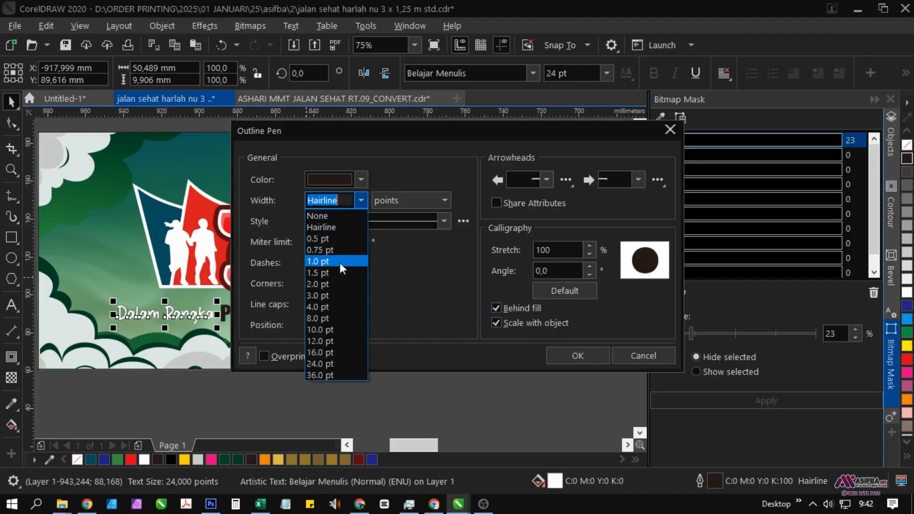
{"action": "left_click", "coordinate": [336, 294]}
{"action": "left_click", "coordinate": [361, 201]}
{"action": "left_click", "coordinate": [330, 303]}
{"action": "left_click", "coordinate": [574, 356]}
Fill the "Peringatan Harlah NU ke 102" text with the dark green sampled from the banner artwork.
{"action": "left_click", "coordinate": [428, 315]}
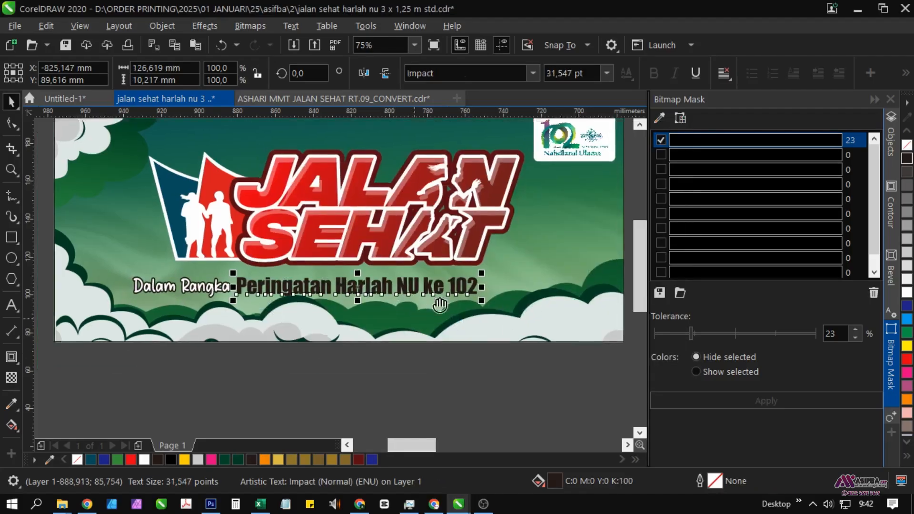
{"action": "scroll", "coordinate": [441, 298], "scroll_direction": "down", "scroll_amount": 2}
{"action": "scroll", "coordinate": [292, 307], "scroll_direction": "up", "scroll_amount": 2}
{"action": "scroll", "coordinate": [206, 298], "scroll_direction": "up", "scroll_amount": 1}
{"action": "scroll", "coordinate": [116, 350], "scroll_direction": "down", "scroll_amount": 3}
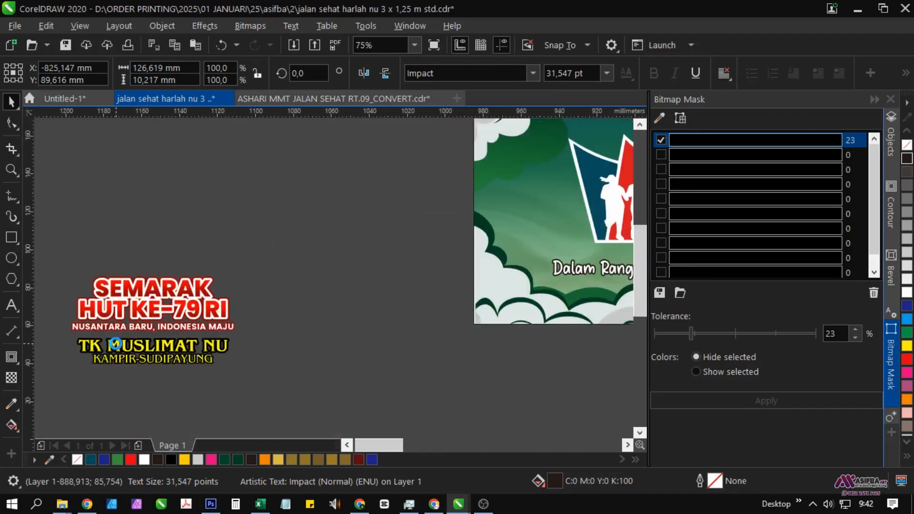
{"action": "scroll", "coordinate": [286, 343], "scroll_direction": "up", "scroll_amount": 2}
{"action": "scroll", "coordinate": [295, 292], "scroll_direction": "up", "scroll_amount": 1}
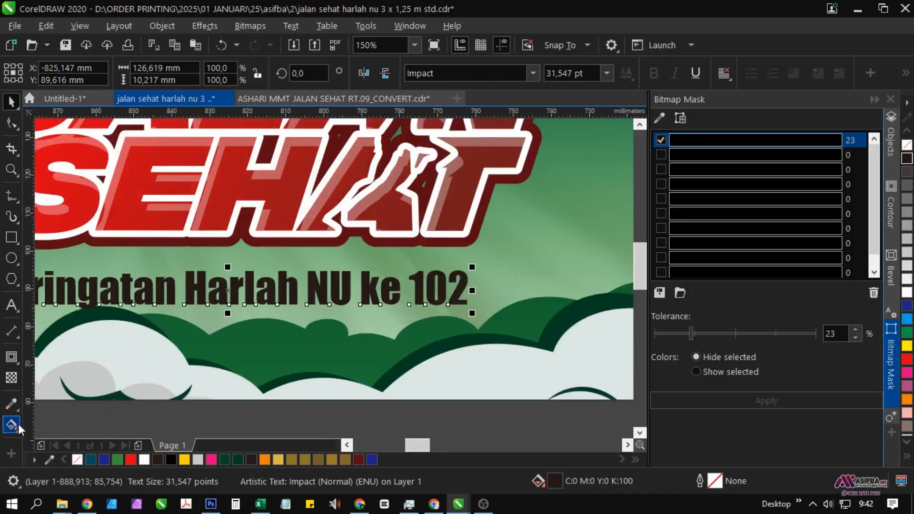
{"action": "left_click", "coordinate": [11, 404]}
{"action": "left_click", "coordinate": [80, 294]}
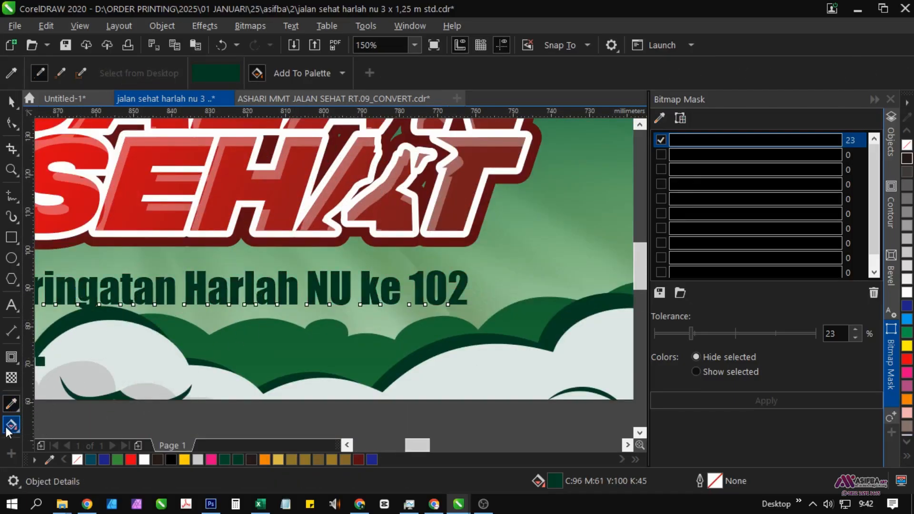
Apply a vertical gradient fill to the "Peringatan Harlah NU ke 102" text, from dark green at its base to CMYK green above.
{"action": "left_click", "coordinate": [11, 425]}
{"action": "scroll", "coordinate": [180, 286], "scroll_direction": "up", "scroll_amount": 1}
{"action": "left_click_drag", "start_coordinate": [164, 319], "coordinate": [165, 253]}
{"action": "left_click", "coordinate": [196, 244]}
{"action": "left_click", "coordinate": [217, 274]}
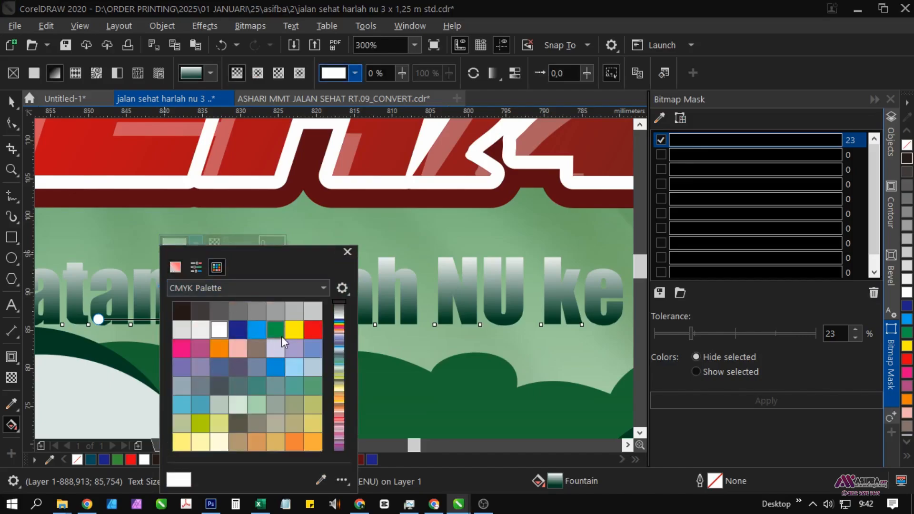
{"action": "left_click", "coordinate": [278, 330]}
Give the "Peringatan Harlah NU ke 102" text a white 7 pt outline with rounded corners, behind the fill and scaling with the object.
{"action": "left_click", "coordinate": [12, 102]}
{"action": "right_click", "coordinate": [907, 293]}
{"action": "key", "text": "F12"}
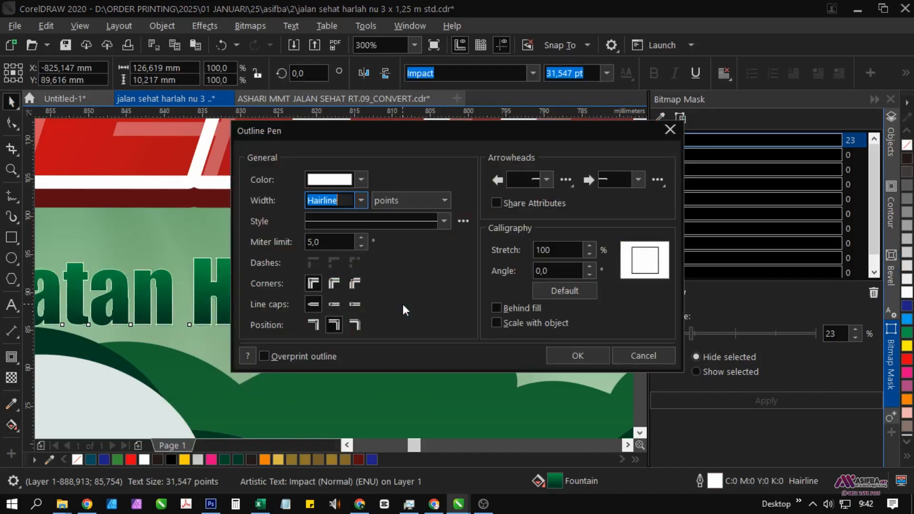
{"action": "left_click", "coordinate": [361, 200]}
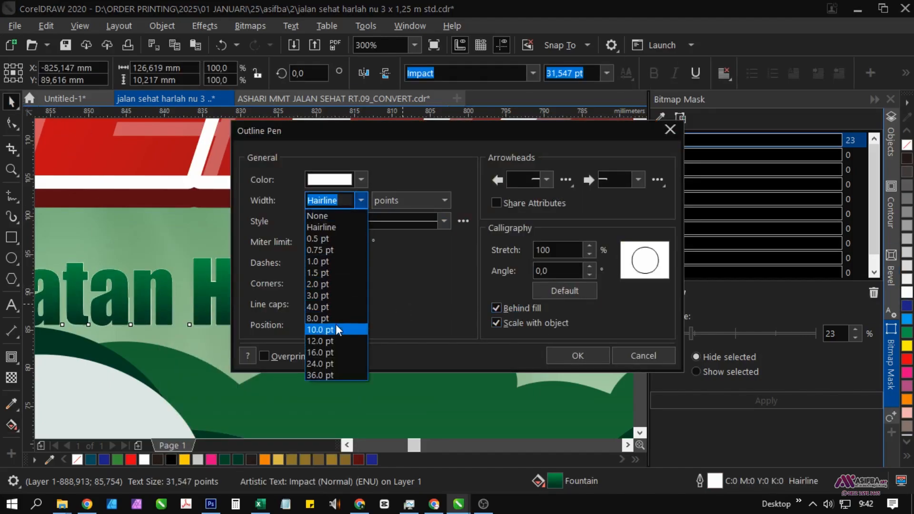
{"action": "left_click", "coordinate": [336, 324]}
{"action": "left_click", "coordinate": [361, 200]}
{"action": "left_click", "coordinate": [333, 323]}
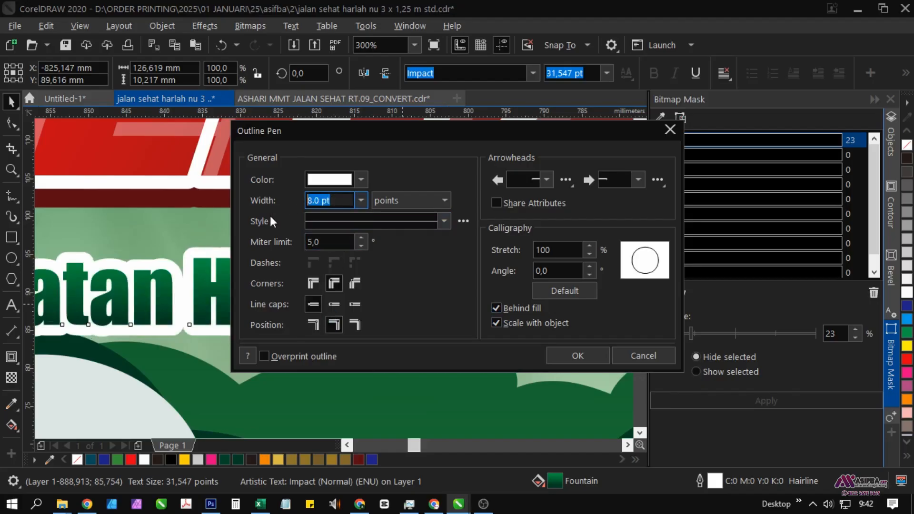
{"action": "type", "text": "7"}
{"action": "key", "text": "Return"}
Reduce the white outline of "Peringatan Harlah NU ke 102" to 6 pt and deselect the text.
{"action": "scroll", "coordinate": [300, 282], "scroll_direction": "down", "scroll_amount": 1}
{"action": "key", "text": "F12"}
{"action": "type", "text": "6"}
{"action": "key", "text": "Return"}
{"action": "scroll", "coordinate": [299, 282], "scroll_direction": "down", "scroll_amount": 1}
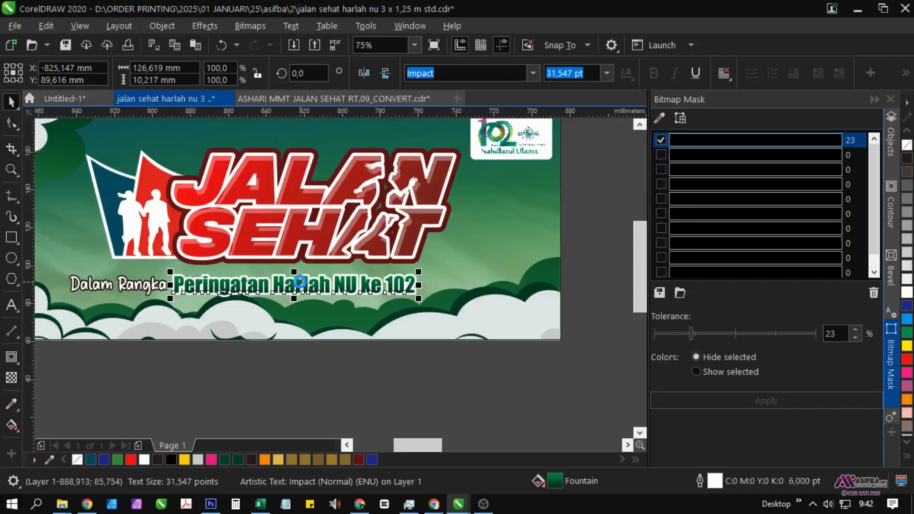
{"action": "left_click", "coordinate": [258, 352]}
{"action": "left_click", "coordinate": [262, 287]}
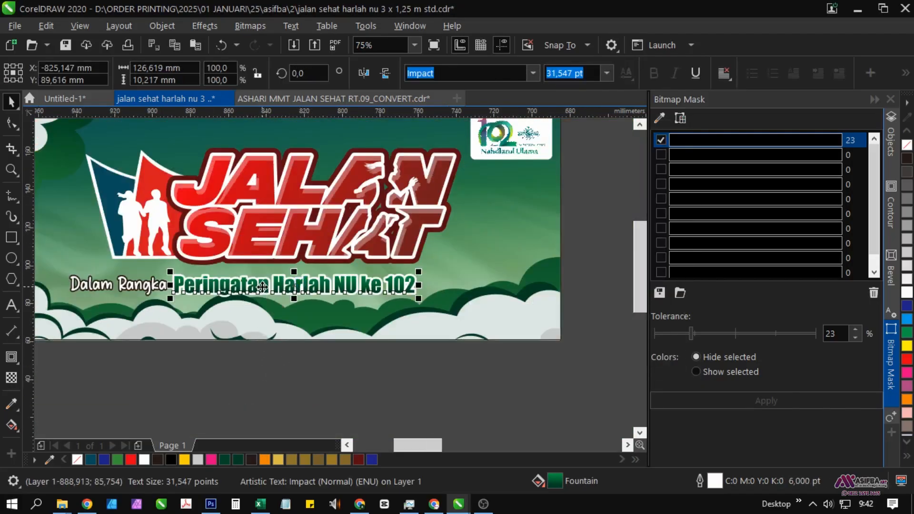
{"action": "left_click", "coordinate": [276, 404]}
Scale the JALAN SEHAT title group down slightly and reposition it above the "Dalam Rangka" line.
{"action": "scroll", "coordinate": [308, 291], "scroll_direction": "up", "scroll_amount": 1}
{"action": "left_click_drag", "start_coordinate": [311, 286], "coordinate": [314, 320]}
{"action": "scroll", "coordinate": [314, 321], "scroll_direction": "down", "scroll_amount": 1}
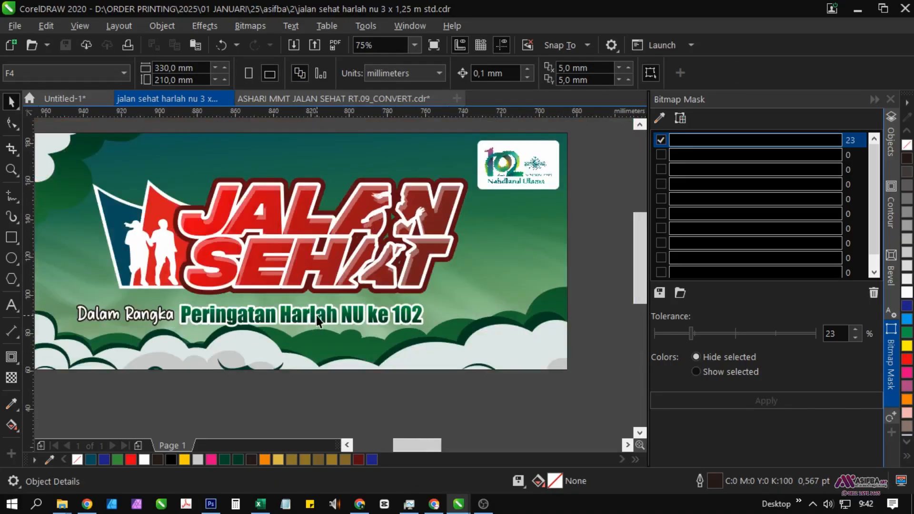
{"action": "left_click", "coordinate": [316, 315]}
{"action": "scroll", "coordinate": [214, 367], "scroll_direction": "down", "scroll_amount": 1}
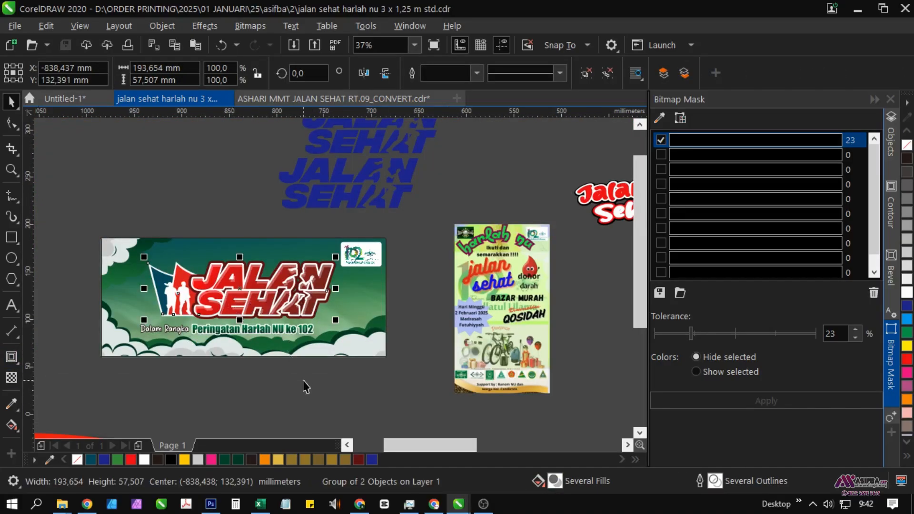
{"action": "scroll", "coordinate": [338, 300], "scroll_direction": "up", "scroll_amount": 1}
{"action": "left_click_drag", "start_coordinate": [329, 340], "coordinate": [318, 338]}
{"action": "scroll", "coordinate": [317, 342], "scroll_direction": "down", "scroll_amount": 1}
{"action": "scroll", "coordinate": [252, 317], "scroll_direction": "up", "scroll_amount": 1}
{"action": "left_click_drag", "start_coordinate": [238, 314], "coordinate": [232, 301]}
{"action": "scroll", "coordinate": [231, 301], "scroll_direction": "down", "scroll_amount": 1}
{"action": "scroll", "coordinate": [225, 344], "scroll_direction": "up", "scroll_amount": 1}
Group "Dalam Rangka" with "Peringatan Harlah NU ke 102" just below the JALAN SEHAT title and centre the group under it.
{"action": "left_click", "coordinate": [224, 344]}
{"action": "left_click", "coordinate": [87, 345], "text": "shift"}
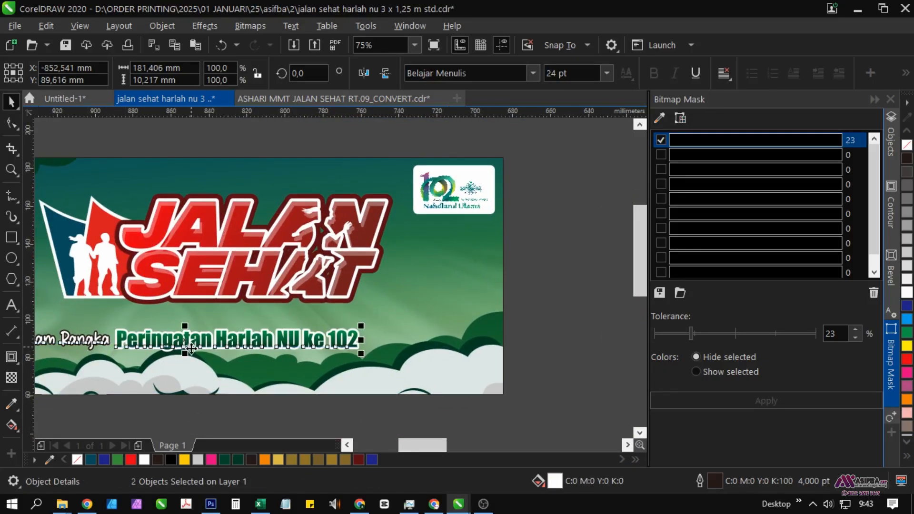
{"action": "scroll", "coordinate": [178, 348], "scroll_direction": "up", "scroll_amount": 1}
{"action": "left_click_drag", "start_coordinate": [204, 342], "coordinate": [204, 310]}
{"action": "key", "text": "ctrl+g"}
{"action": "scroll", "coordinate": [203, 310], "scroll_direction": "down", "scroll_amount": 1}
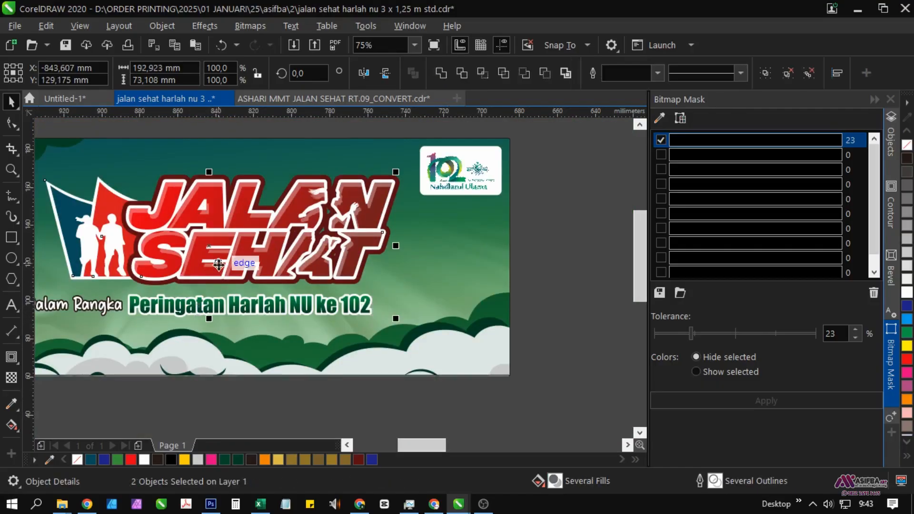
{"action": "scroll", "coordinate": [224, 405], "scroll_direction": "down", "scroll_amount": 1}
{"action": "left_click", "coordinate": [238, 364]}
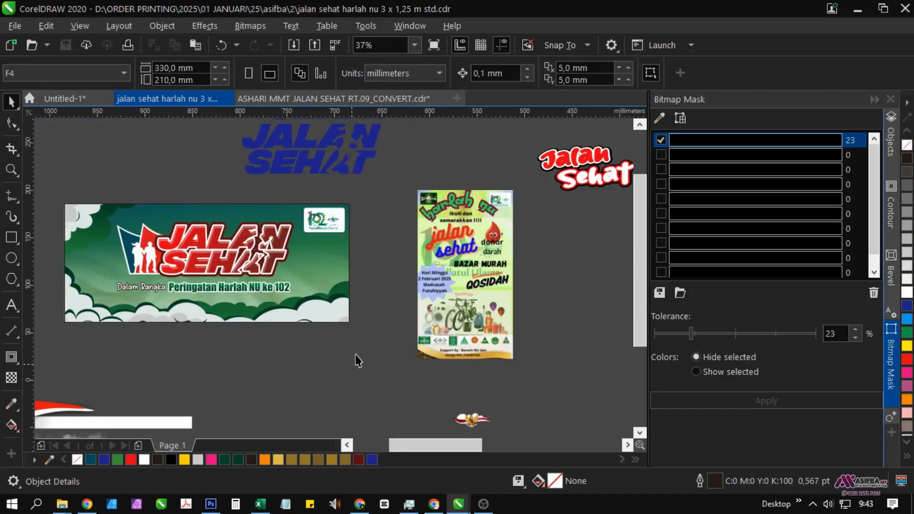
Move the JALAN SEHAT title and the line below it slightly down together to leave room above the title.
{"action": "scroll", "coordinate": [357, 323], "scroll_direction": "right", "scroll_amount": 2}
{"action": "scroll", "coordinate": [359, 287], "scroll_direction": "up", "scroll_amount": 1}
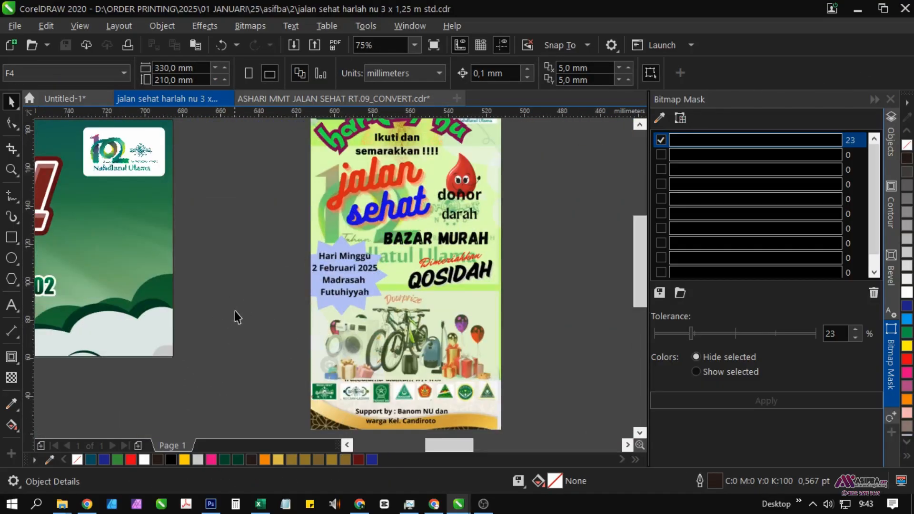
{"action": "scroll", "coordinate": [236, 311], "scroll_direction": "down", "scroll_amount": 1}
{"action": "left_click_drag", "start_coordinate": [129, 333], "coordinate": [233, 341]}
{"action": "left_click", "coordinate": [176, 306]}
{"action": "left_click", "coordinate": [176, 282], "text": "shift"}
{"action": "scroll", "coordinate": [175, 282], "scroll_direction": "up", "scroll_amount": 1}
{"action": "left_click_drag", "start_coordinate": [178, 277], "coordinate": [179, 284]}
{"action": "scroll", "coordinate": [179, 286], "scroll_direction": "down", "scroll_amount": 1}
Add the text "Ikuti dan semarakkan !!!" above the JALAN SEHAT title and set its font to Bazooka.
{"action": "left_click_drag", "start_coordinate": [143, 172], "coordinate": [159, 211]}
{"action": "left_click", "coordinate": [159, 211]}
{"action": "key", "text": "F8"}
{"action": "scroll", "coordinate": [135, 269], "scroll_direction": "up", "scroll_amount": 1}
{"action": "left_click", "coordinate": [121, 275]}
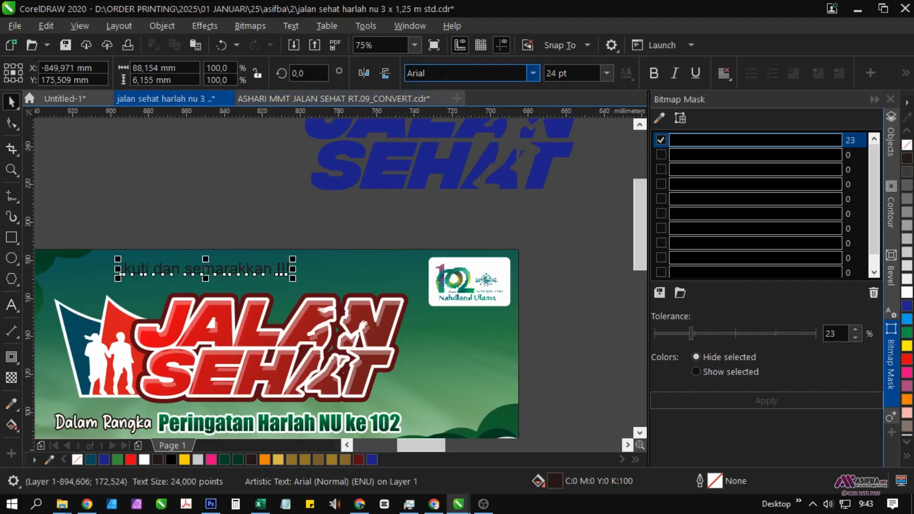
{"action": "left_click", "coordinate": [441, 72]}
{"action": "type", "text": "Bazooka"}
{"action": "key", "text": "Return"}
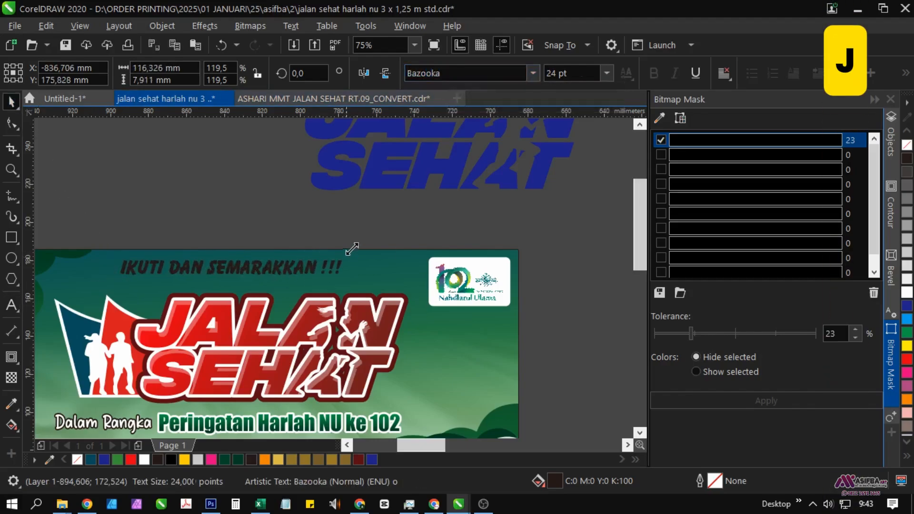
Scale "Ikuti dan semarakkan !!!" to about 158 × 11 mm and centre it above the JALAN SEHAT title.
{"action": "left_click_drag", "start_coordinate": [352, 248], "coordinate": [429, 242]}
{"action": "left_click", "coordinate": [217, 310], "text": "shift"}
{"action": "key", "text": "c"}
{"action": "left_click", "coordinate": [233, 246]}
{"action": "scroll", "coordinate": [232, 251], "scroll_direction": "up", "scroll_amount": 1}
{"action": "left_click_drag", "start_coordinate": [238, 278], "coordinate": [238, 287]}
Fill "Ikuti dan semarakkan !!!" with yellow and give it a black 8 pt rounded outline behind the fill, scaling with the object.
{"action": "left_click", "coordinate": [906, 347]}
{"action": "right_click", "coordinate": [906, 159]}
{"action": "key", "text": "F12"}
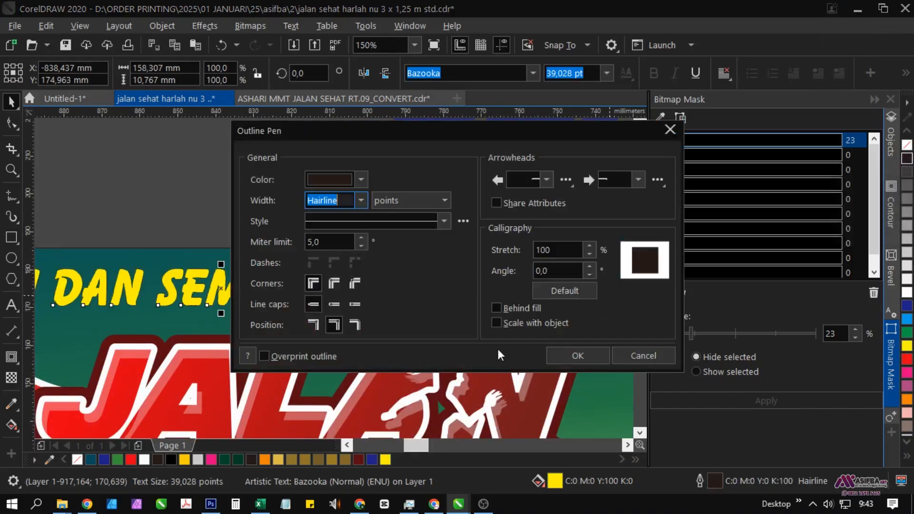
{"action": "left_click", "coordinate": [361, 200]}
{"action": "left_click", "coordinate": [321, 317]}
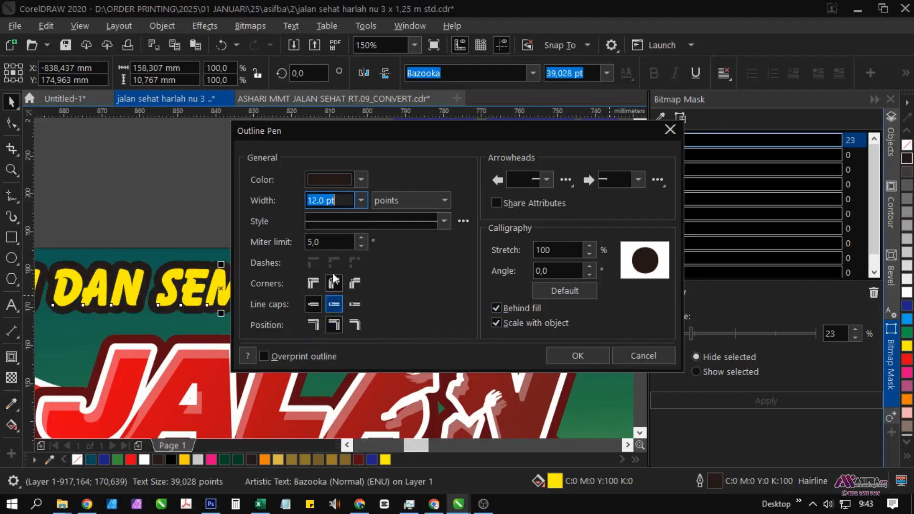
{"action": "key", "text": "Return"}
{"action": "scroll", "coordinate": [242, 218], "scroll_direction": "down", "scroll_amount": 1}
{"action": "key", "text": "F12"}
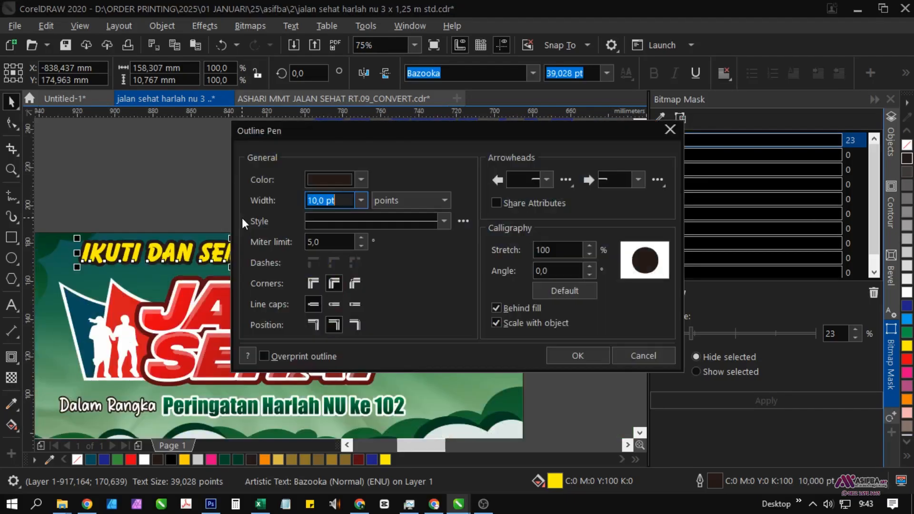
{"action": "key", "text": "Return"}
{"action": "scroll", "coordinate": [180, 199], "scroll_direction": "up", "scroll_amount": 1}
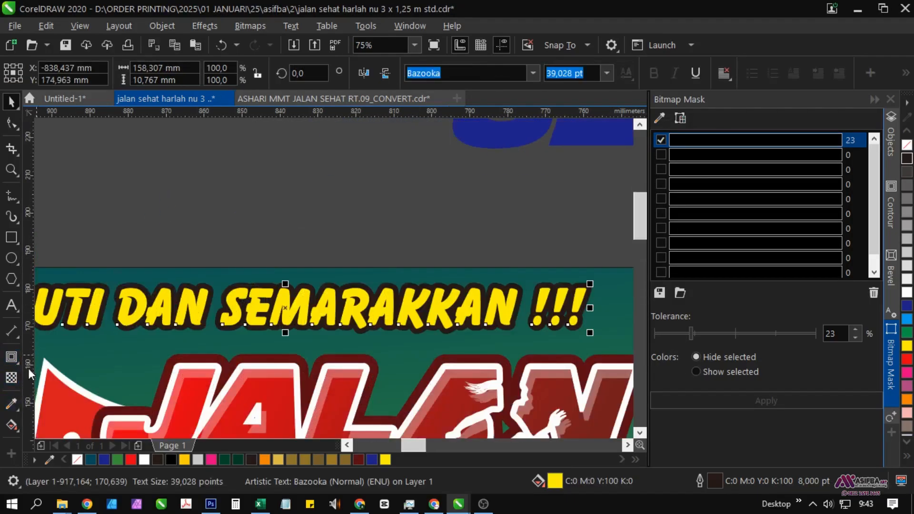
Add a white block shadow about 1.36 mm deep at about 316° to the "Ikuti dan semarakkan !!!" text.
{"action": "left_click", "coordinate": [12, 359]}
{"action": "scroll", "coordinate": [284, 321], "scroll_direction": "up", "scroll_amount": 1}
{"action": "left_click", "coordinate": [11, 357]}
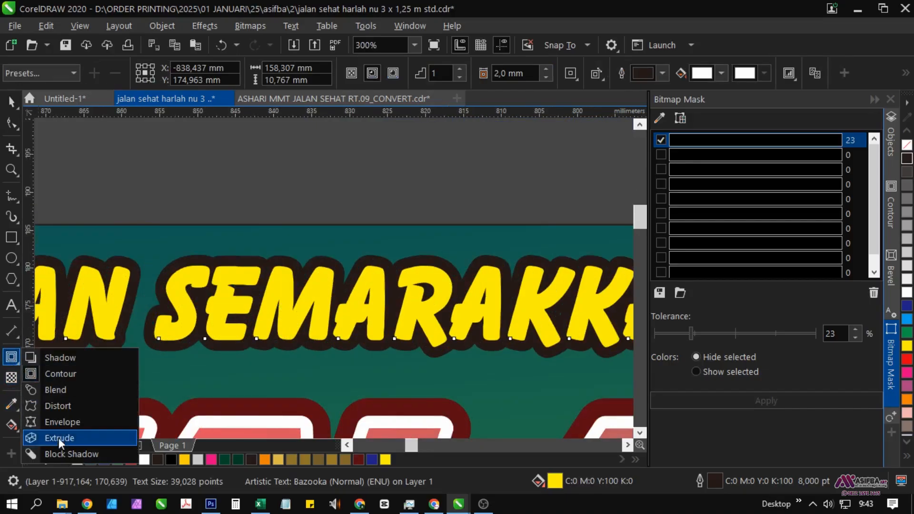
{"action": "left_click", "coordinate": [57, 453]}
{"action": "mouse_move", "coordinate": [285, 306]}
{"action": "left_mouse_down"}
{"action": "mouse_move", "coordinate": [302, 310]}
{"action": "mouse_move", "coordinate": [292, 313]}
{"action": "left_mouse_up"}
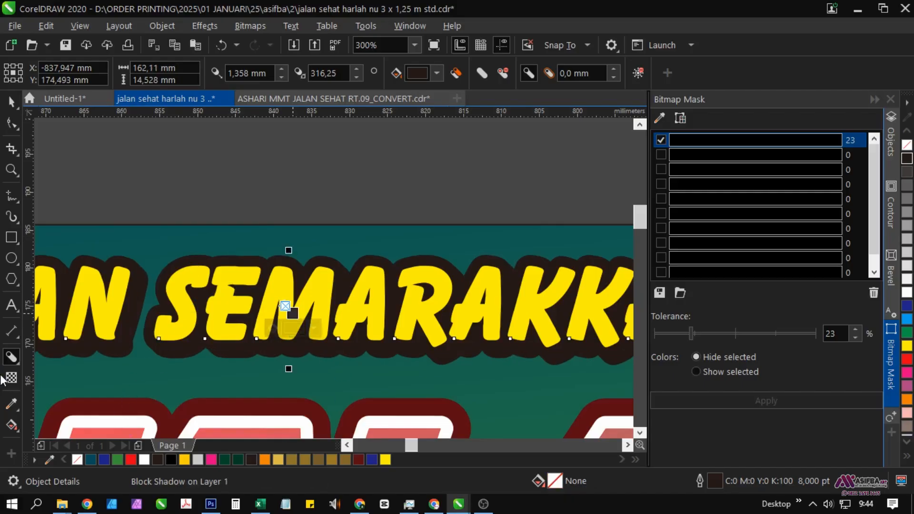
{"action": "left_click", "coordinate": [438, 73]}
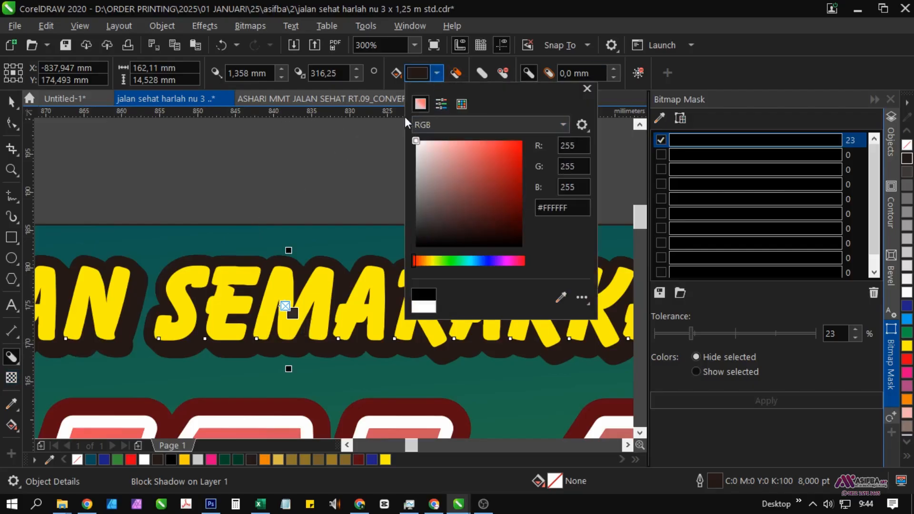
{"action": "scroll", "coordinate": [304, 217], "scroll_direction": "down", "scroll_amount": 1}
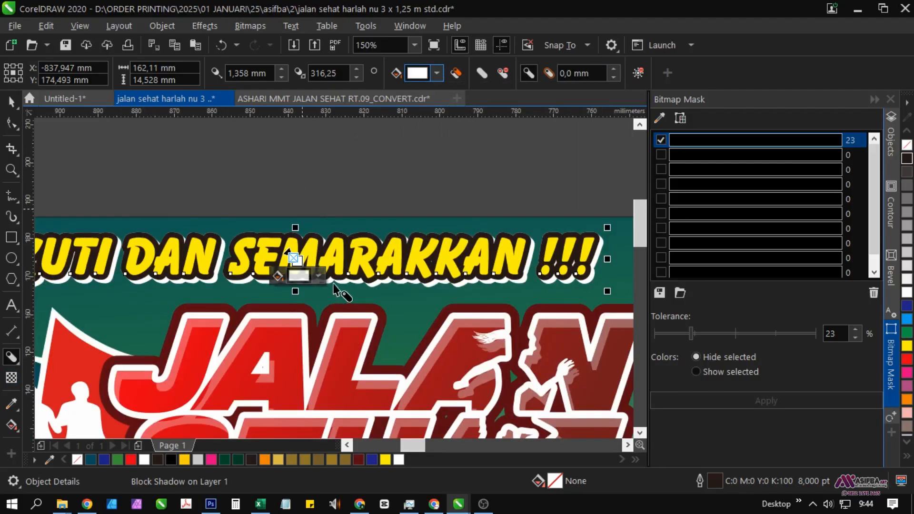
{"action": "scroll", "coordinate": [334, 285], "scroll_direction": "up", "scroll_amount": 1}
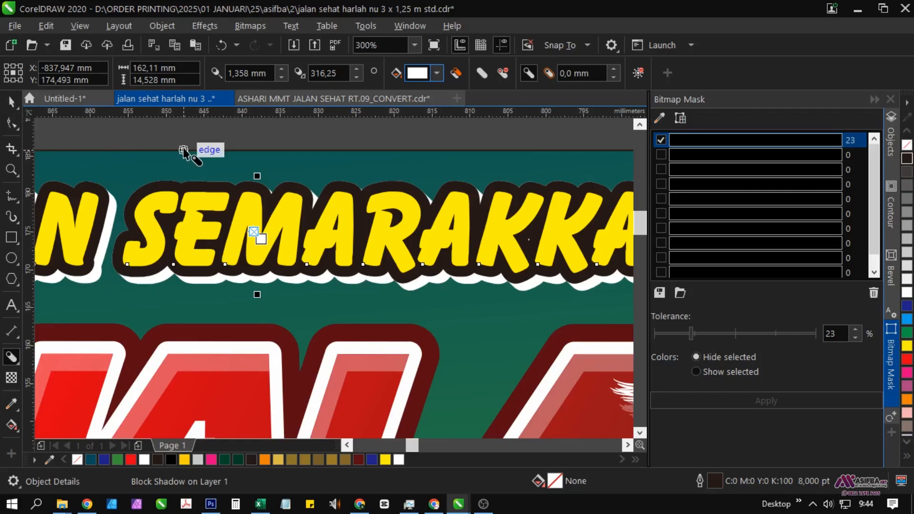
Fill the "Ikuti dan semarakkan !!!" text with a yellow-to-white linear gradient.
{"action": "key", "text": "space"}
{"action": "scroll", "coordinate": [238, 215], "scroll_direction": "down", "scroll_amount": 1}
{"action": "left_click", "coordinate": [217, 219]}
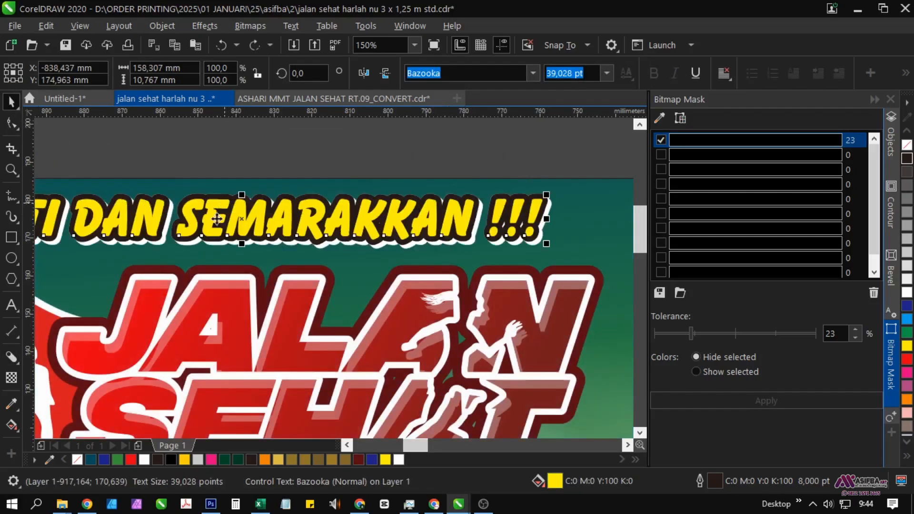
{"action": "key", "text": "space"}
{"action": "scroll", "coordinate": [154, 232], "scroll_direction": "up", "scroll_amount": 1}
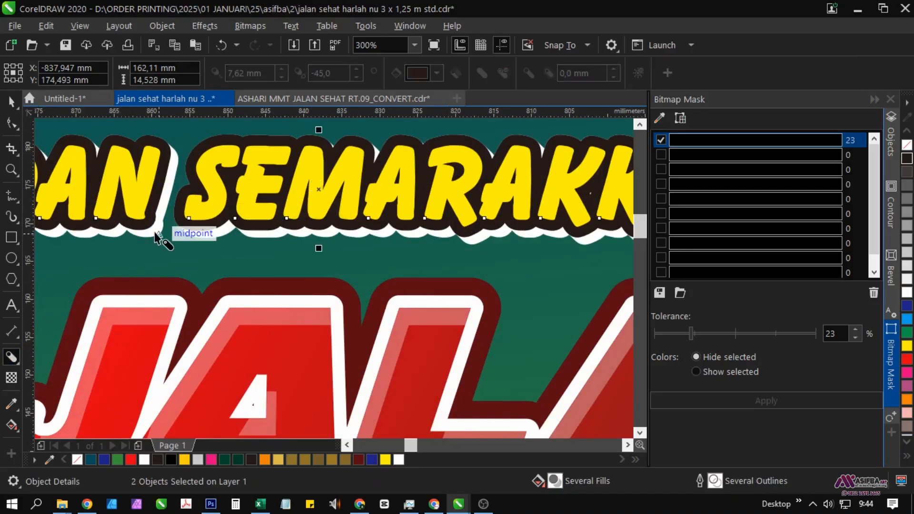
{"action": "scroll", "coordinate": [154, 232], "scroll_direction": "down", "scroll_amount": 2}
{"action": "key", "text": "space"}
{"action": "left_click", "coordinate": [212, 186]}
{"action": "left_click", "coordinate": [210, 214]}
{"action": "scroll", "coordinate": [208, 209], "scroll_direction": "up", "scroll_amount": 1}
{"action": "key", "text": "g"}
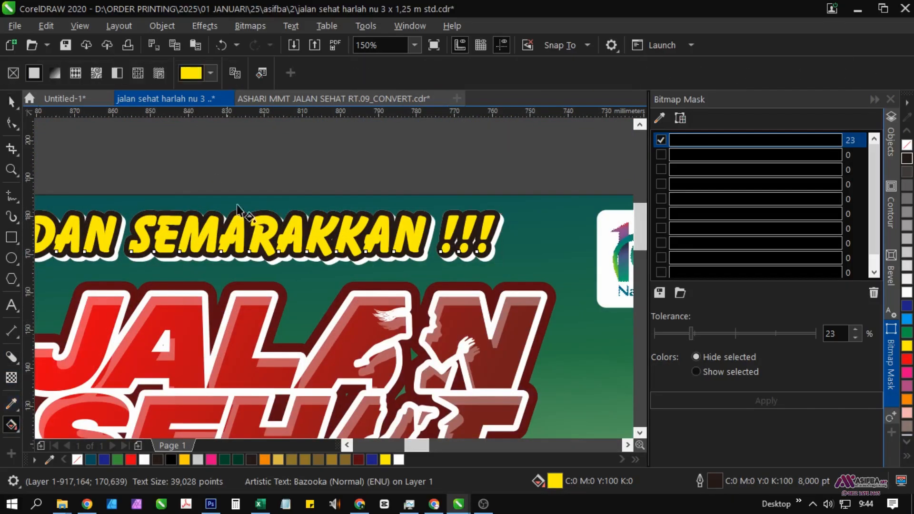
{"action": "scroll", "coordinate": [237, 207], "scroll_direction": "up", "scroll_amount": 1}
{"action": "left_click_drag", "start_coordinate": [205, 293], "coordinate": [261, 223]}
Group the "Ikuti dan semarakkan !!!" text with its block shadow and save the document.
{"action": "scroll", "coordinate": [171, 244], "scroll_direction": "down", "scroll_amount": 2}
{"action": "key", "text": "space"}
{"action": "left_click", "coordinate": [170, 220]}
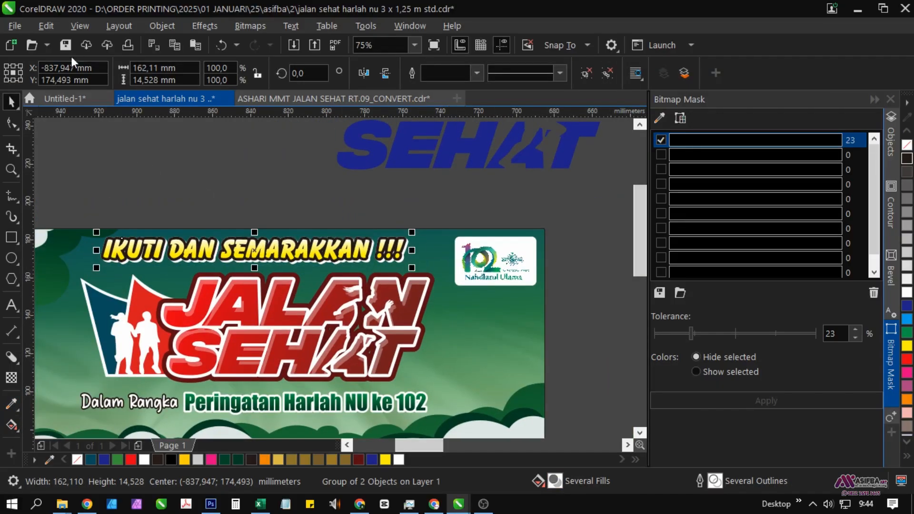
{"action": "left_click", "coordinate": [137, 182]}
Examine the client's reference poster beside the banner for the logos and event details still missing.
{"action": "left_click_drag", "start_coordinate": [268, 329], "coordinate": [261, 282]}
{"action": "scroll", "coordinate": [265, 282], "scroll_direction": "down", "scroll_amount": 1}
{"action": "left_click_drag", "start_coordinate": [355, 339], "coordinate": [325, 314]}
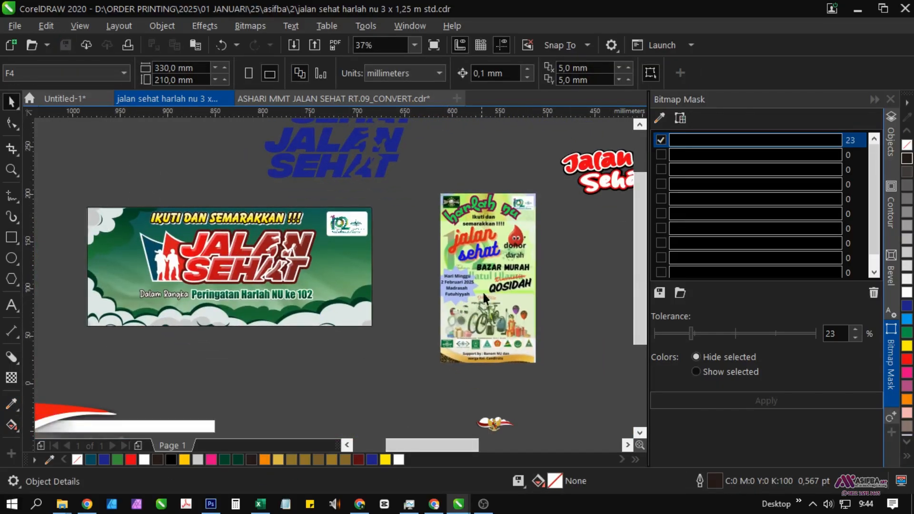
{"action": "scroll", "coordinate": [490, 289], "scroll_direction": "up", "scroll_amount": 1}
{"action": "scroll", "coordinate": [490, 287], "scroll_direction": "up", "scroll_amount": 1}
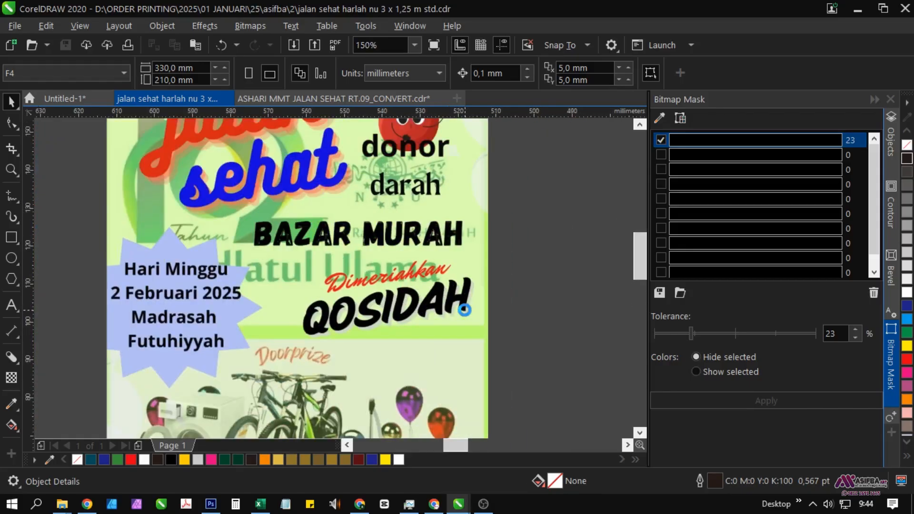
{"action": "scroll", "coordinate": [464, 310], "scroll_direction": "down", "scroll_amount": 2}
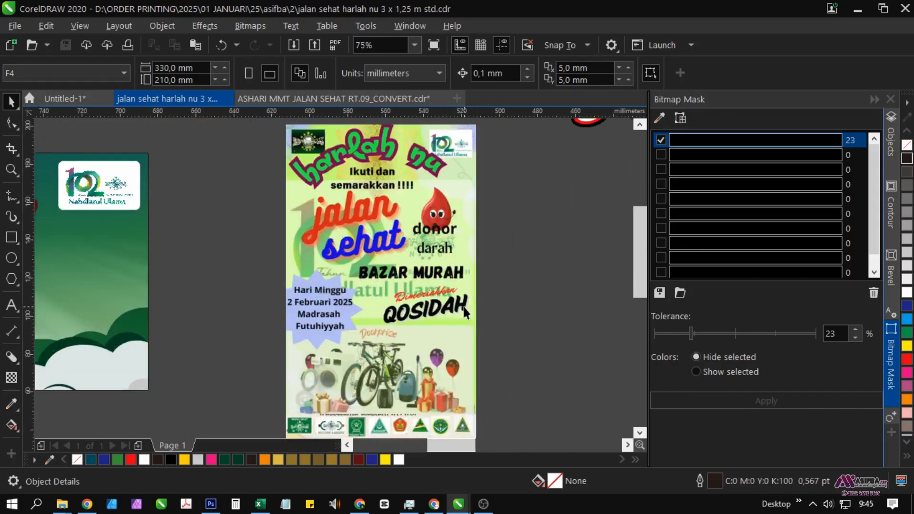
{"action": "left_click_drag", "start_coordinate": [152, 327], "coordinate": [358, 300]}
{"action": "left_click_drag", "start_coordinate": [425, 365], "coordinate": [301, 331]}
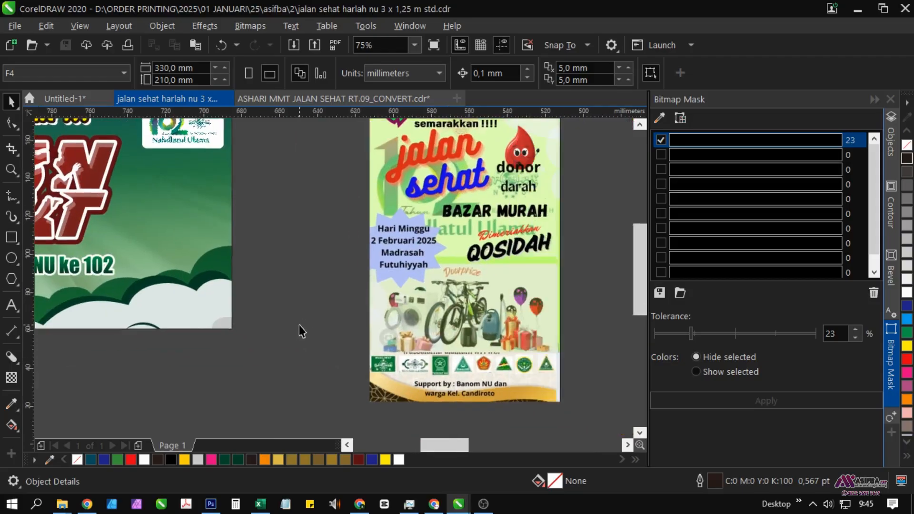
{"action": "scroll", "coordinate": [299, 327], "scroll_direction": "down", "scroll_amount": 1}
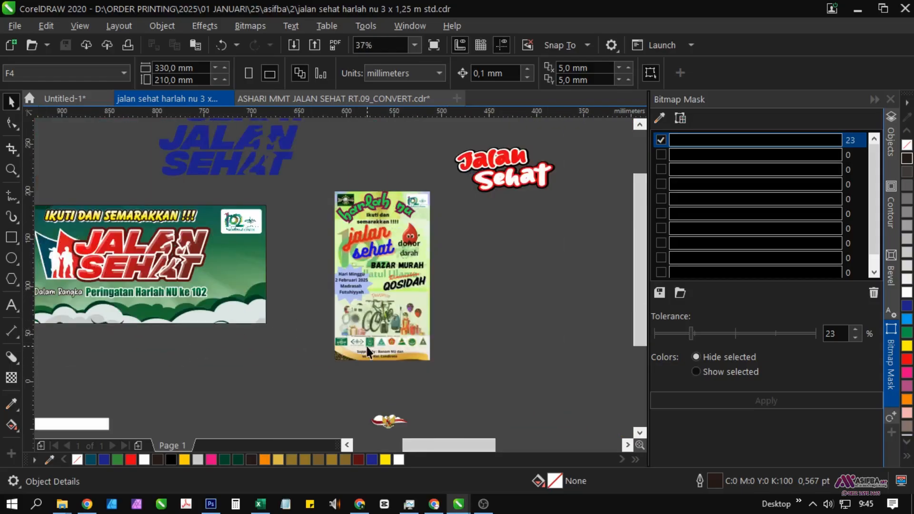
{"action": "scroll", "coordinate": [367, 352], "scroll_direction": "up", "scroll_amount": 1}
{"action": "scroll", "coordinate": [141, 376], "scroll_direction": "down", "scroll_amount": 1}
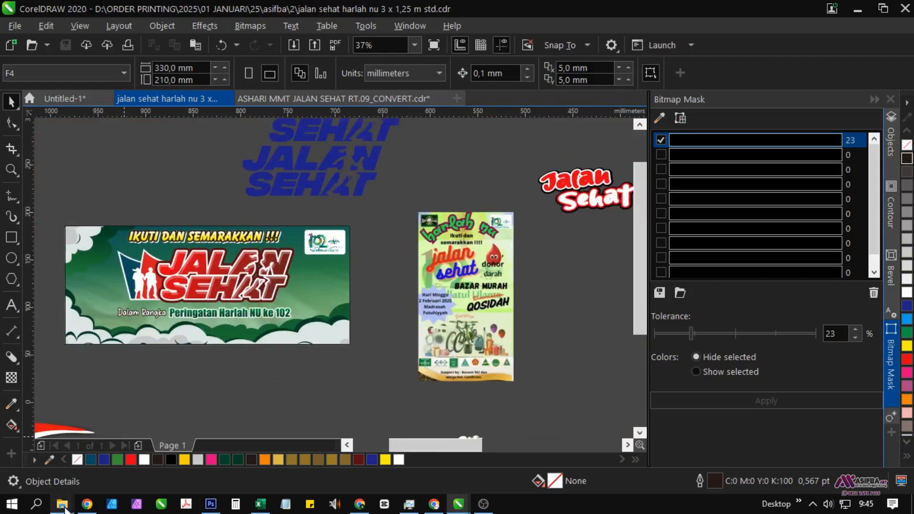
Switch to File Explorer and open the client's folder inside ## ORDER DESAIN on Local Disk (I:).
{"action": "left_click", "coordinate": [66, 509]}
{"action": "left_click", "coordinate": [428, 445]}
{"action": "left_click", "coordinate": [71, 78]}
{"action": "scroll", "coordinate": [73, 333], "scroll_direction": "down", "scroll_amount": 1}
{"action": "left_click", "coordinate": [66, 432]}
{"action": "double_click", "coordinate": [231, 88]}
{"action": "double_click", "coordinate": [238, 142]}
{"action": "left_click", "coordinate": [238, 143]}
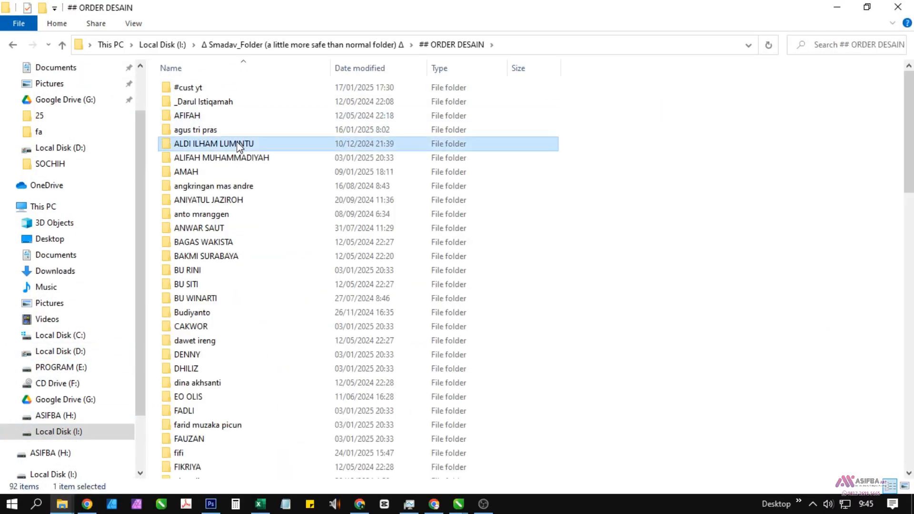
{"action": "key", "text": "j"}
{"action": "key", "text": "Return"}
Open the MASJID CANDIROTO folder inside the client's CDR folder.
{"action": "double_click", "coordinate": [190, 144]}
{"action": "key", "text": "j"}
{"action": "key", "text": "Return"}
{"action": "left_click", "coordinate": [13, 44]}
{"action": "key", "text": "m"}
{"action": "key", "text": "m"}
{"action": "key", "text": "m"}
{"action": "key", "text": "Return"}
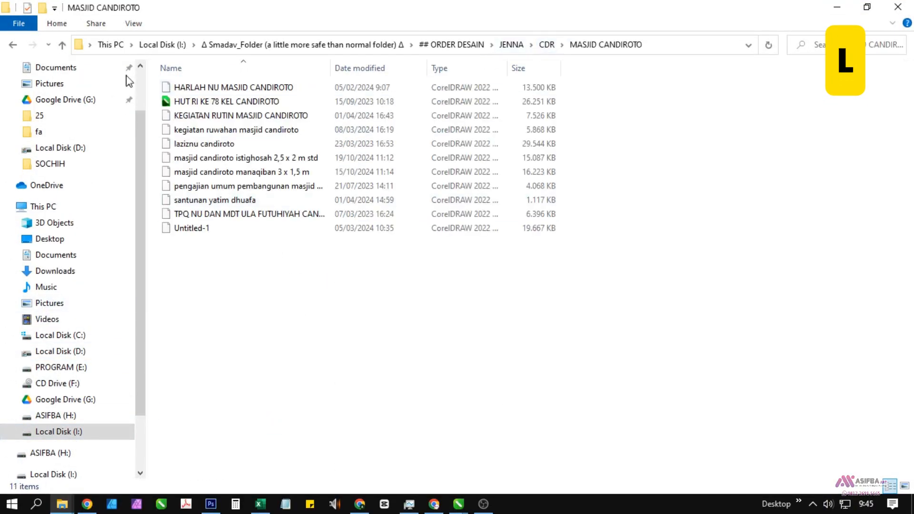
Open KEGIATAN RUTIN MASJID CANDIROTO from the large thumbnails and copy its green NU logo into the banner document.
{"action": "left_click", "coordinate": [133, 24]}
{"action": "left_click", "coordinate": [157, 43]}
{"action": "double_click", "coordinate": [574, 203]}
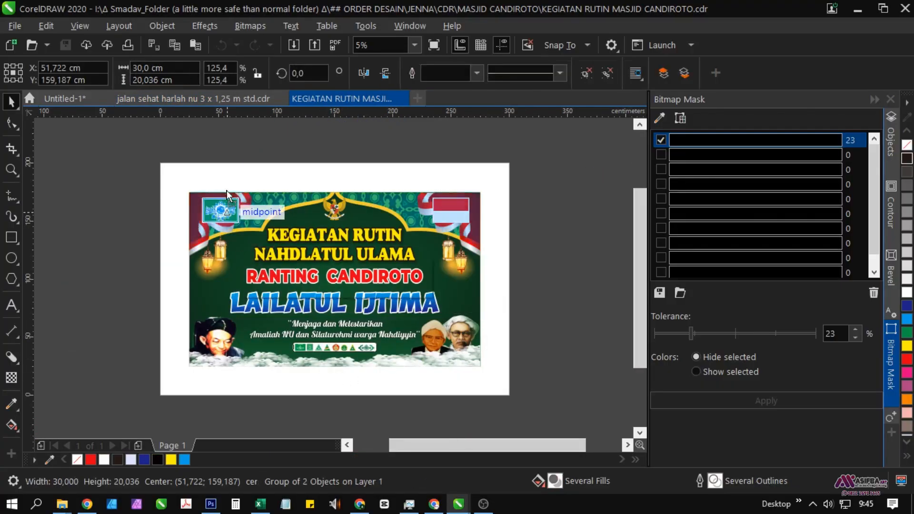
{"action": "left_click", "coordinate": [142, 99]}
{"action": "scroll", "coordinate": [205, 261], "scroll_direction": "down", "scroll_amount": 1}
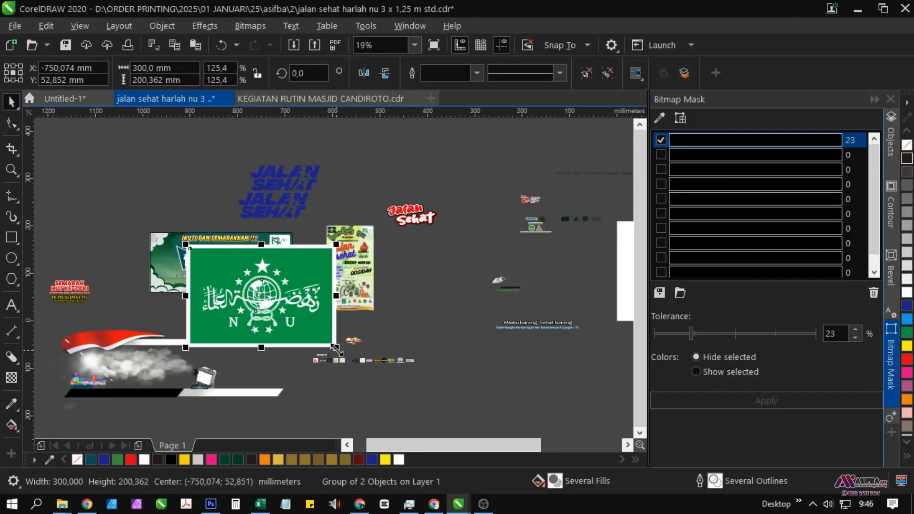
Shrink the green NU logo into the banner's upper-left corner and align its centre level with the 102 logo.
{"action": "left_click_drag", "start_coordinate": [338, 348], "coordinate": [72, 219]}
{"action": "scroll", "coordinate": [191, 246], "scroll_direction": "up", "scroll_amount": 2}
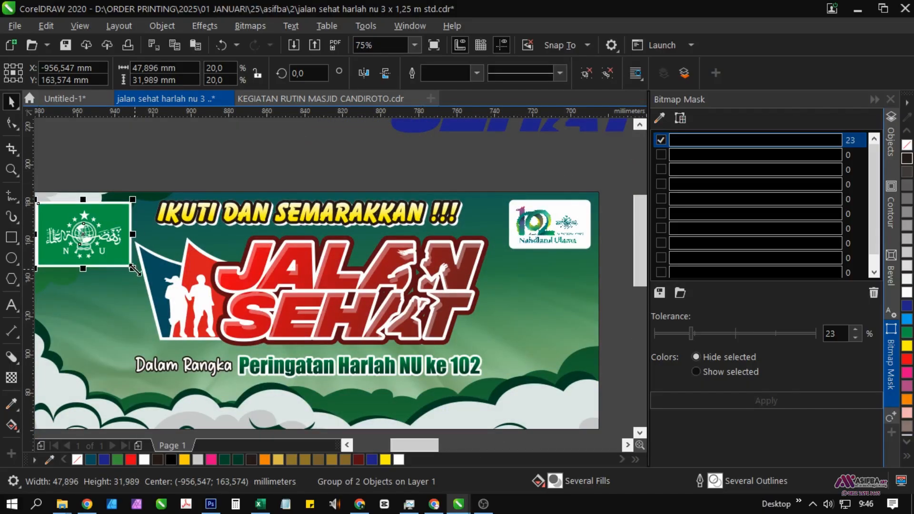
{"action": "left_click_drag", "start_coordinate": [133, 268], "coordinate": [103, 249]}
{"action": "left_click", "coordinate": [527, 225], "text": "shift"}
{"action": "key", "text": "e"}
{"action": "left_click", "coordinate": [236, 154]}
{"action": "scroll", "coordinate": [258, 201], "scroll_direction": "down", "scroll_amount": 1}
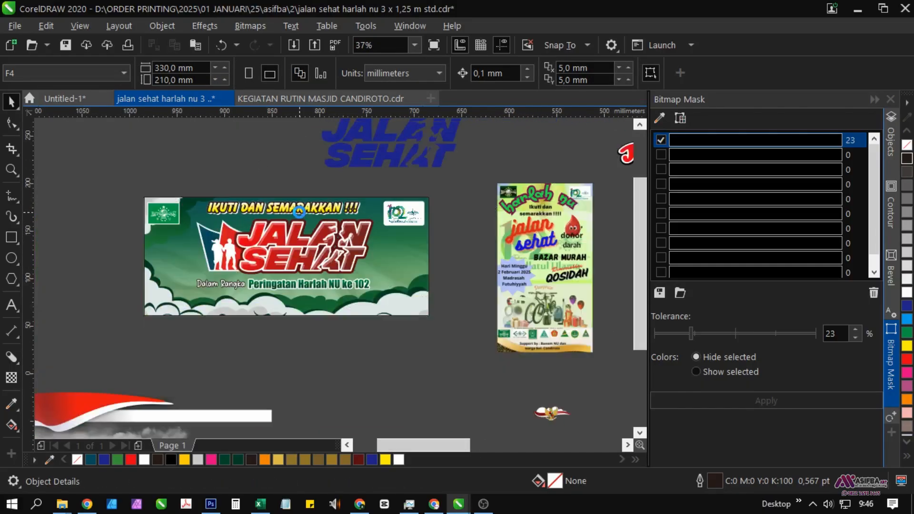
Move the JALAN SEHAT title left and slightly down on the banner.
{"action": "left_click", "coordinate": [286, 249]}
{"action": "scroll", "coordinate": [234, 255], "scroll_direction": "up", "scroll_amount": 1}
{"action": "left_click_drag", "start_coordinate": [383, 246], "coordinate": [326, 257]}
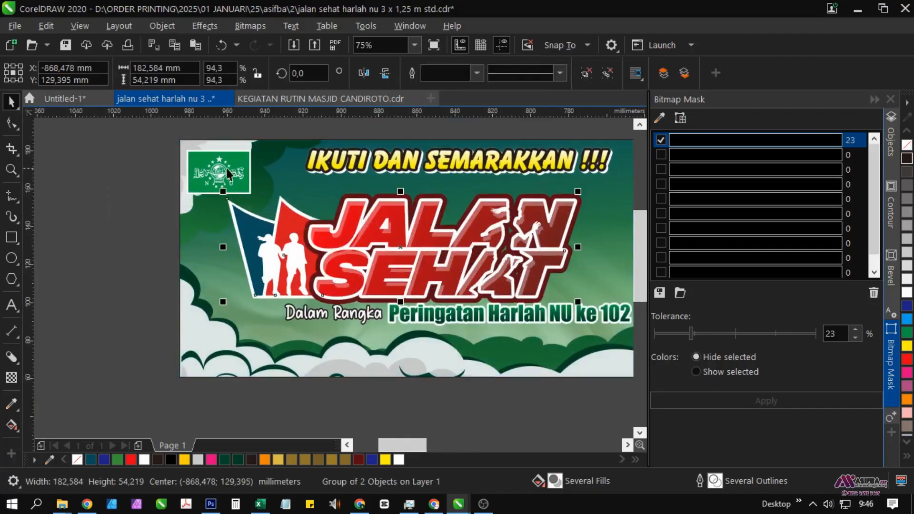
Reduce the green NU logo to about 28 × 19 mm and realign its centre level with the 102 logo.
{"action": "left_click", "coordinate": [227, 168]}
{"action": "left_click_drag", "start_coordinate": [254, 197], "coordinate": [245, 192]}
{"action": "left_click_drag", "start_coordinate": [264, 197], "coordinate": [246, 240]}
{"action": "scroll", "coordinate": [245, 240], "scroll_direction": "down", "scroll_amount": 1}
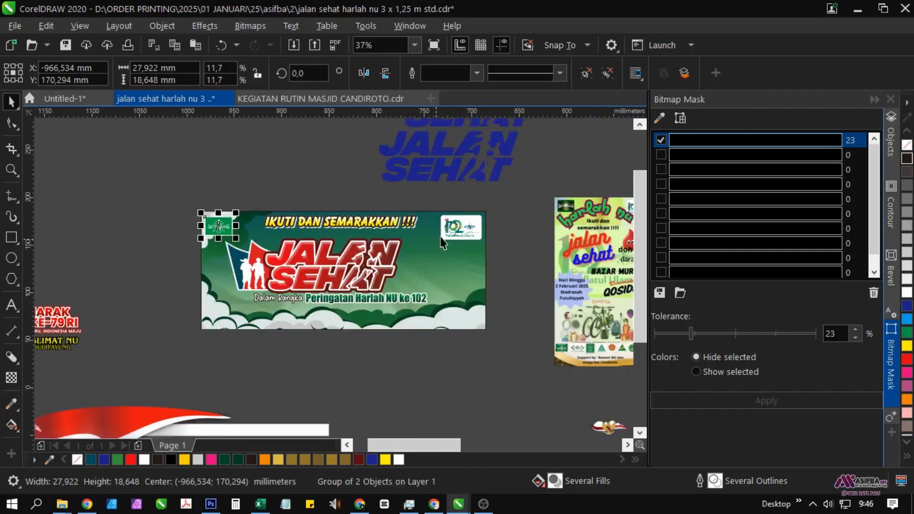
{"action": "left_click", "coordinate": [447, 229], "text": "shift"}
{"action": "key", "text": "e"}
Shift the JALAN SEHAT title slightly left and move the "Dalam Rangka Peringatan Harlah NU ke 102" line left beneath it.
{"action": "left_click", "coordinate": [314, 280]}
{"action": "scroll", "coordinate": [288, 277], "scroll_direction": "up", "scroll_amount": 1}
{"action": "left_click_drag", "start_coordinate": [288, 277], "coordinate": [274, 291]}
{"action": "scroll", "coordinate": [270, 244], "scroll_direction": "down", "scroll_amount": 1}
{"action": "left_click", "coordinate": [323, 283]}
{"action": "scroll", "coordinate": [323, 283], "scroll_direction": "up", "scroll_amount": 1}
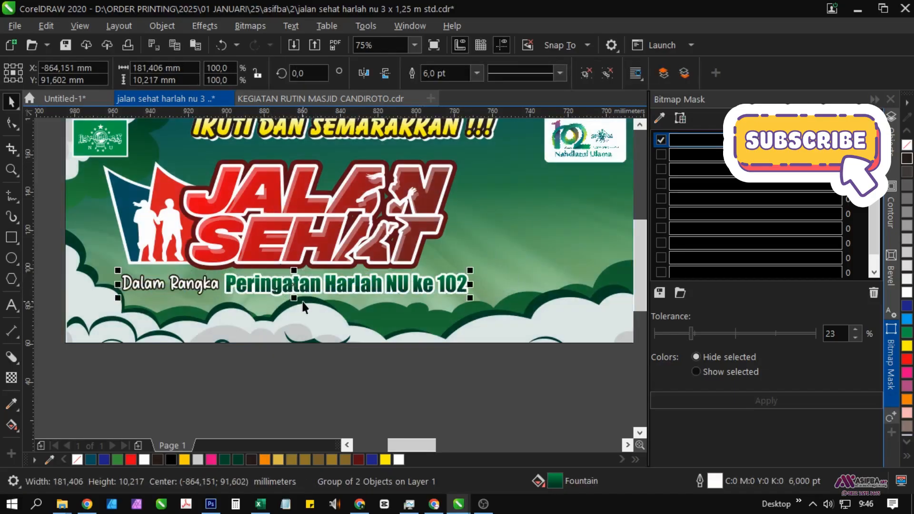
Save the banner document.
{"action": "scroll", "coordinate": [302, 298], "scroll_direction": "down", "scroll_amount": 1}
{"action": "left_click", "coordinate": [449, 344]}
{"action": "left_click_drag", "start_coordinate": [544, 280], "coordinate": [348, 298]}
{"action": "scroll", "coordinate": [348, 298], "scroll_direction": "up", "scroll_amount": 1}
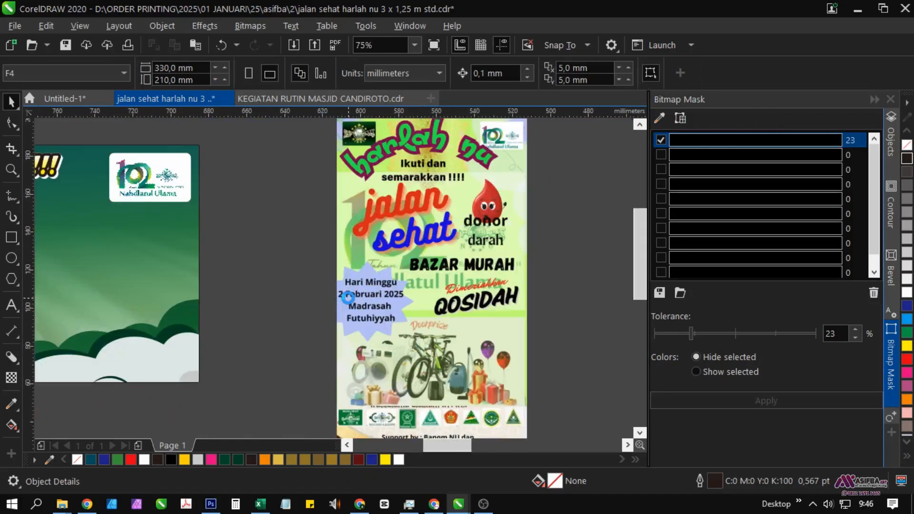
{"action": "left_click", "coordinate": [68, 49]}
Switch to File Explorer and search Local Disk (D:) for "donor *cdr".
{"action": "key", "text": "alt+Tab"}
{"action": "key", "text": "alt+Tab"}
{"action": "double_click", "coordinate": [823, 44]}
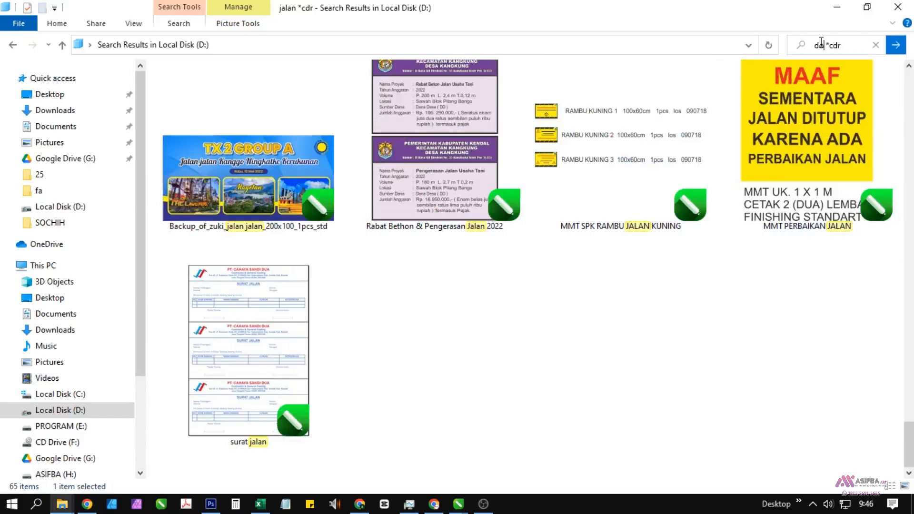
{"action": "type", "text": "donor"}
{"action": "key", "text": "Return"}
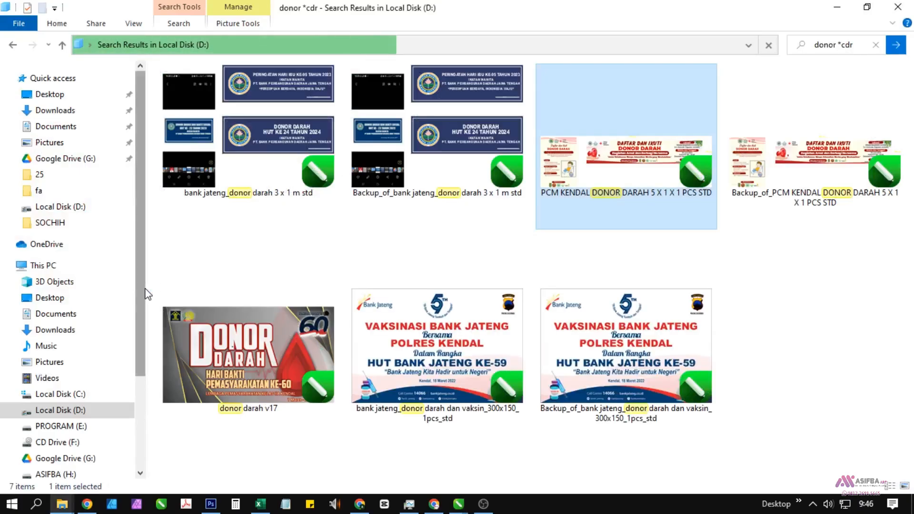
{"action": "key", "text": "alt+Tab"}
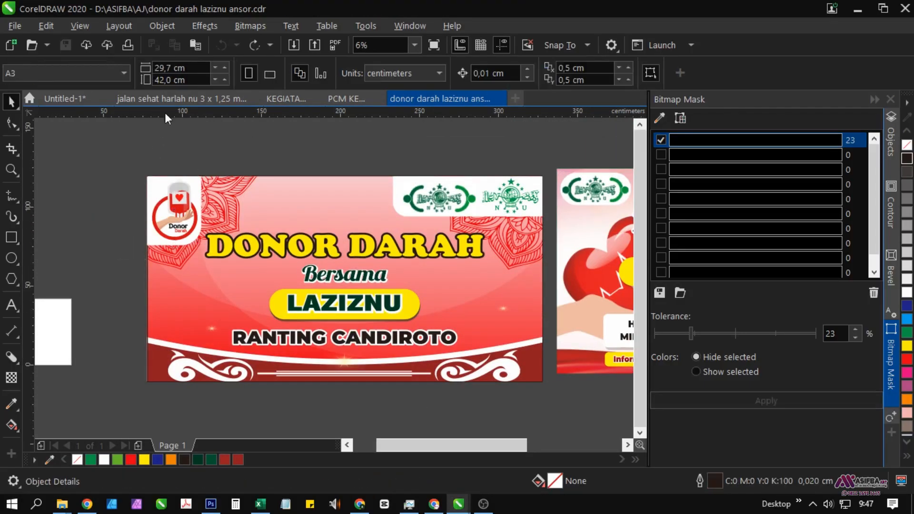
Paste the Donor Darah blood-bag logo from donor darah laziznu ansor.cdr into the banner document.
{"action": "left_click", "coordinate": [166, 99]}
{"action": "right_click", "coordinate": [276, 270]}
{"action": "left_click", "coordinate": [313, 394]}
{"action": "scroll", "coordinate": [271, 199], "scroll_direction": "down", "scroll_amount": 4}
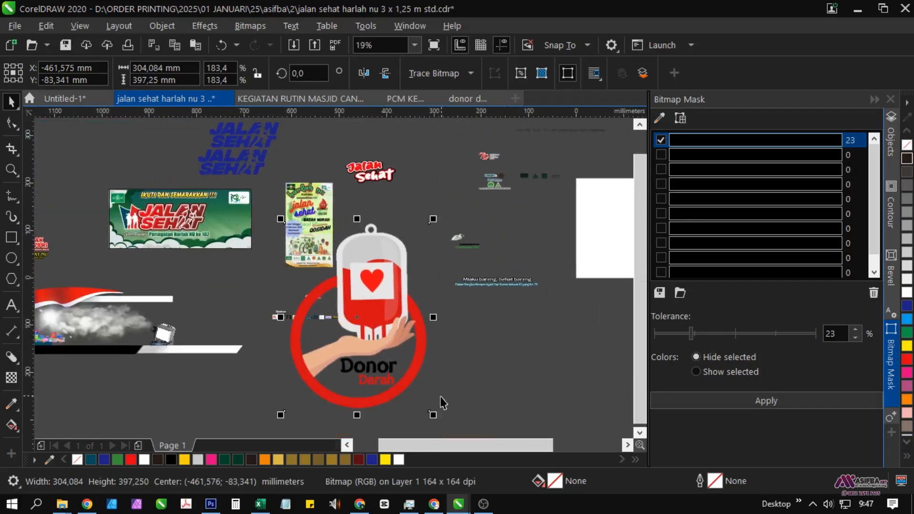
Scale the Donor Darah logo to about 38 × 50 mm beside the JALAN SEHAT title's right edge and save.
{"action": "left_click_drag", "start_coordinate": [433, 415], "coordinate": [301, 246]}
{"action": "left_click_drag", "start_coordinate": [294, 241], "coordinate": [193, 301]}
{"action": "scroll", "coordinate": [330, 340], "scroll_direction": "up", "scroll_amount": 2}
{"action": "scroll", "coordinate": [192, 301], "scroll_direction": "up", "scroll_amount": 2}
{"action": "left_click_drag", "start_coordinate": [236, 356], "coordinate": [227, 344]}
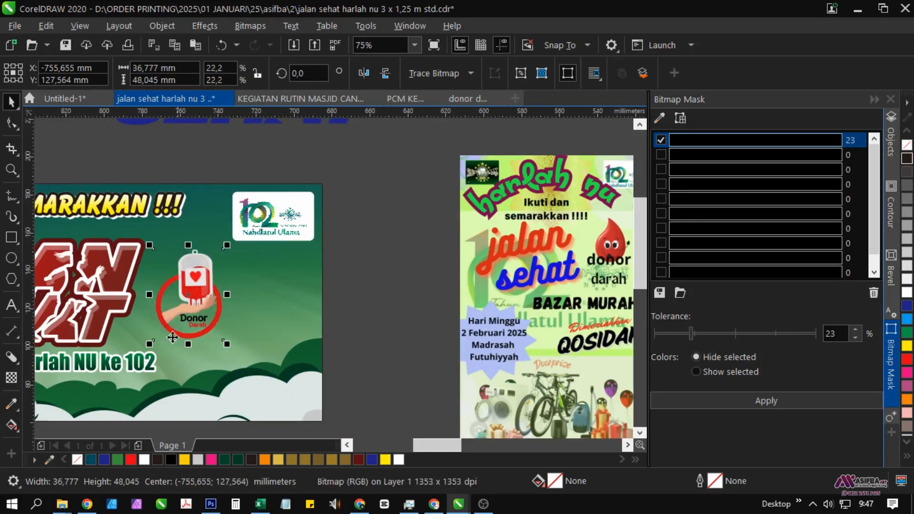
{"action": "left_click_drag", "start_coordinate": [149, 344], "coordinate": [146, 348]}
{"action": "scroll", "coordinate": [191, 301], "scroll_direction": "up", "scroll_amount": 1}
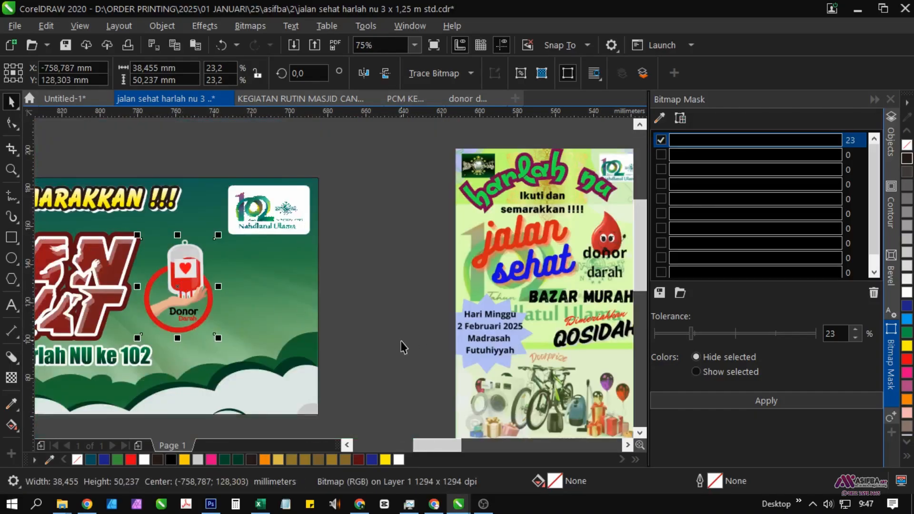
{"action": "left_click", "coordinate": [65, 45]}
Duplicate the 102 logo with its white box below the banner and ungroup the copy.
{"action": "scroll", "coordinate": [292, 299], "scroll_direction": "up", "scroll_amount": 1}
{"action": "scroll", "coordinate": [291, 299], "scroll_direction": "down", "scroll_amount": 3}
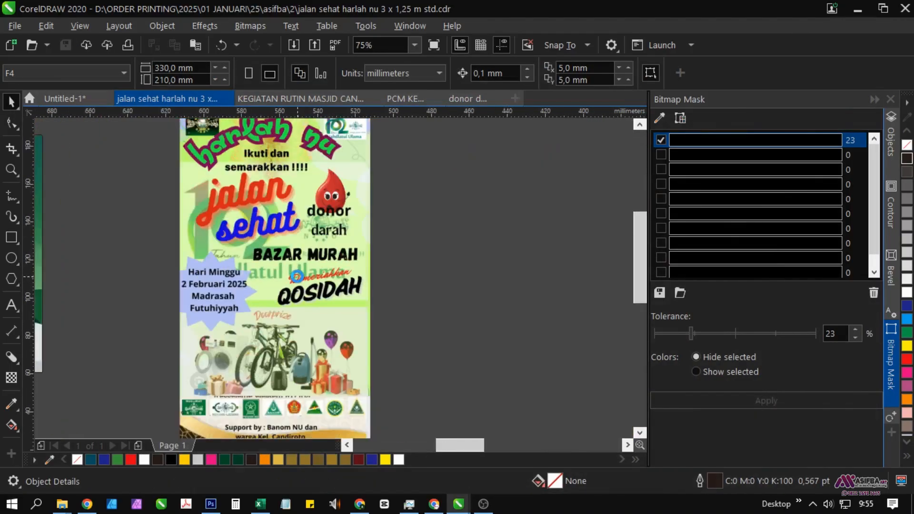
{"action": "left_click_drag", "start_coordinate": [240, 247], "coordinate": [248, 397]}
{"action": "right_click", "coordinate": [248, 397]}
{"action": "left_click_drag", "start_coordinate": [246, 412], "coordinate": [234, 370]}
{"action": "left_click", "coordinate": [586, 73]}
{"action": "left_click", "coordinate": [419, 285]}
Place the copied 102 logo bitmap inside the banner background with PowerClip.
{"action": "scroll", "coordinate": [234, 371], "scroll_direction": "up", "scroll_amount": 2}
{"action": "scroll", "coordinate": [233, 371], "scroll_direction": "down", "scroll_amount": 2}
{"action": "right_click", "coordinate": [233, 371]}
{"action": "left_click", "coordinate": [287, 275]}
{"action": "left_click", "coordinate": [367, 268]}
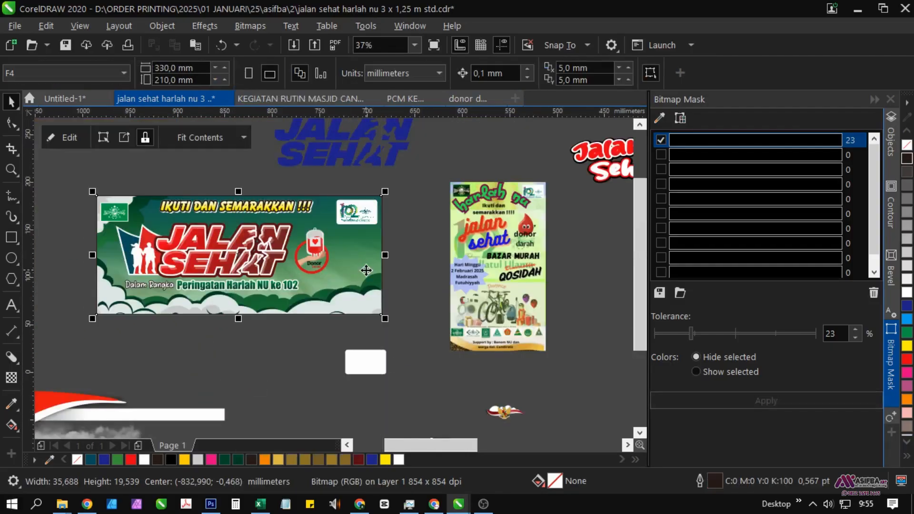
Edit the banner's PowerClip contents and size the 102 logo to about 106 × 58 mm in the right part, behind the Donor Darah logo.
{"action": "left_click", "coordinate": [73, 137]}
{"action": "left_click", "coordinate": [241, 257]}
{"action": "left_click_drag", "start_coordinate": [259, 268], "coordinate": [344, 338]}
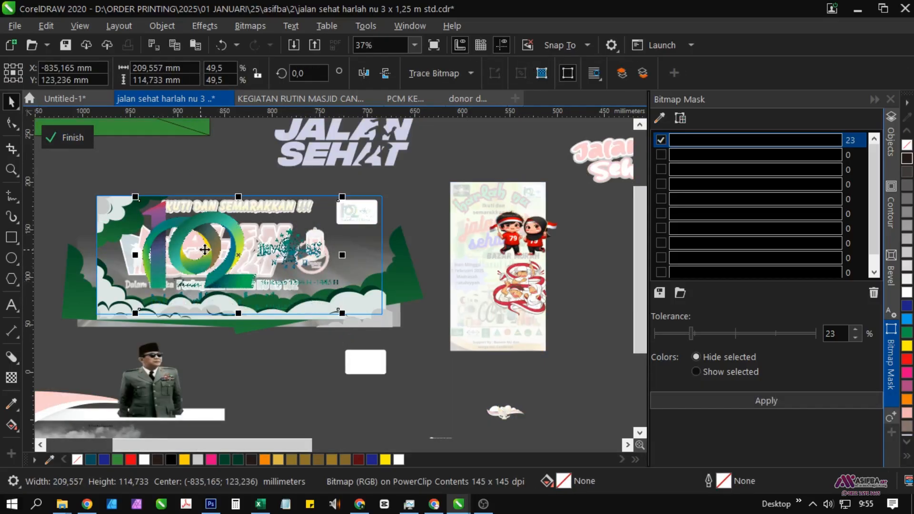
{"action": "left_click_drag", "start_coordinate": [205, 249], "coordinate": [289, 264]}
{"action": "scroll", "coordinate": [206, 254], "scroll_direction": "up", "scroll_amount": 2}
{"action": "scroll", "coordinate": [206, 253], "scroll_direction": "down", "scroll_amount": 2}
{"action": "left_click_drag", "start_coordinate": [421, 318], "coordinate": [373, 299]}
{"action": "scroll", "coordinate": [312, 258], "scroll_direction": "up", "scroll_amount": 1}
{"action": "left_click_drag", "start_coordinate": [289, 280], "coordinate": [276, 285]}
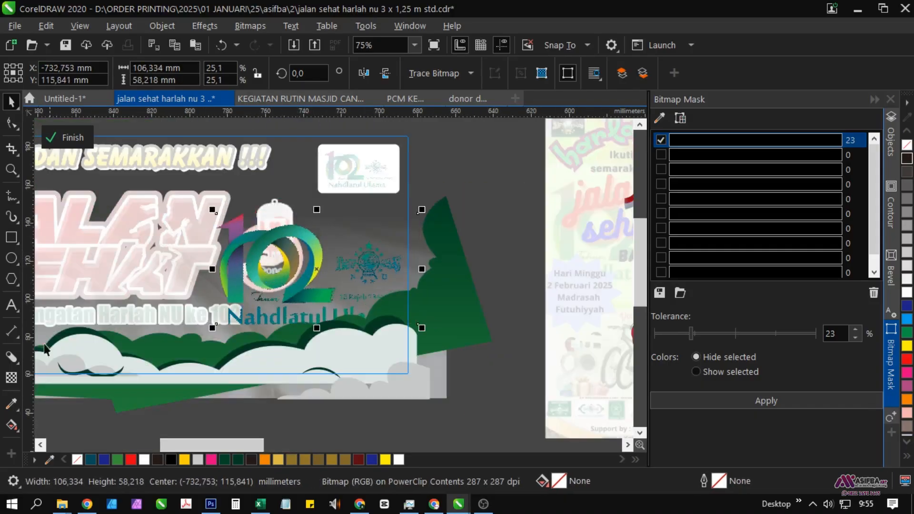
Make the large 102 logo semi-transparent and finish editing the PowerClip contents.
{"action": "left_click", "coordinate": [11, 378]}
{"action": "left_click_drag", "start_coordinate": [282, 339], "coordinate": [302, 338]}
{"action": "left_click", "coordinate": [67, 138]}
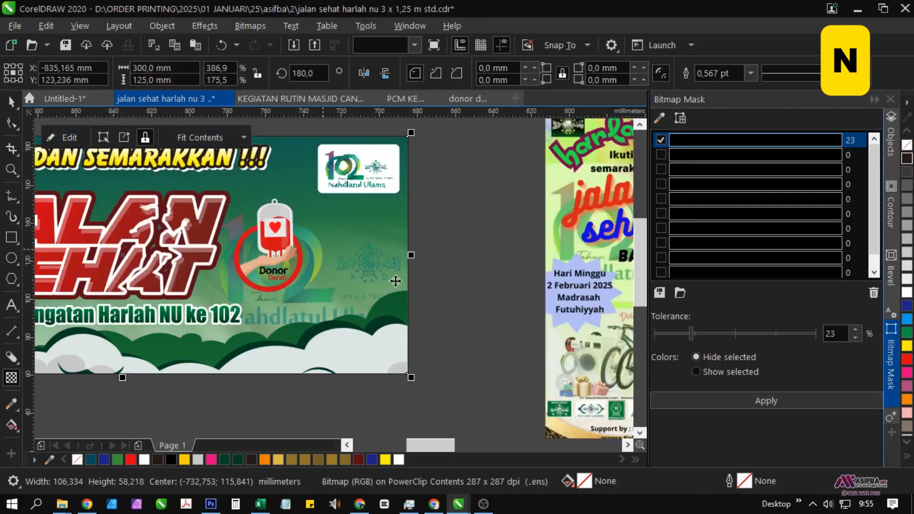
Deselect the banner and save the document with the faded 102 logo.
{"action": "left_click", "coordinate": [465, 289]}
{"action": "left_click_drag", "start_coordinate": [465, 289], "coordinate": [445, 320]}
{"action": "scroll", "coordinate": [337, 266], "scroll_direction": "up", "scroll_amount": 1}
{"action": "scroll", "coordinate": [235, 304], "scroll_direction": "down", "scroll_amount": 1}
{"action": "left_click_drag", "start_coordinate": [367, 334], "coordinate": [254, 291]}
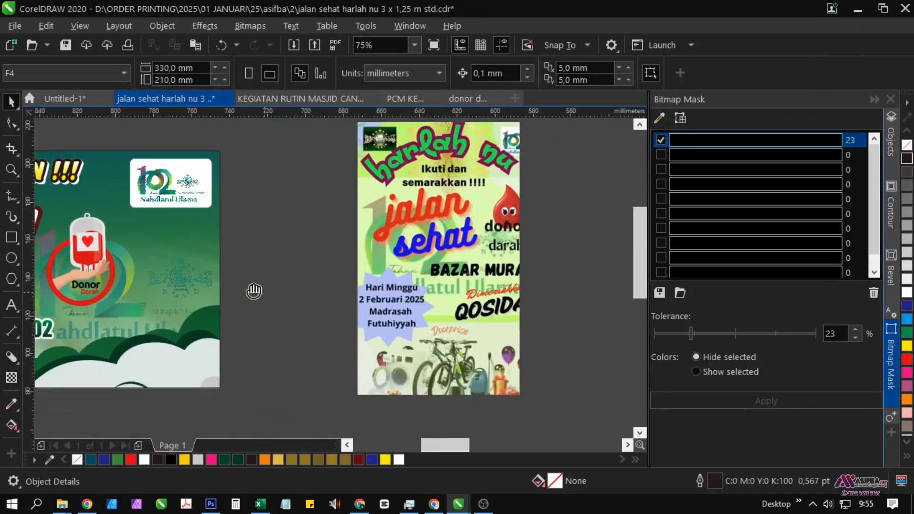
{"action": "key", "text": "ctrl+s"}
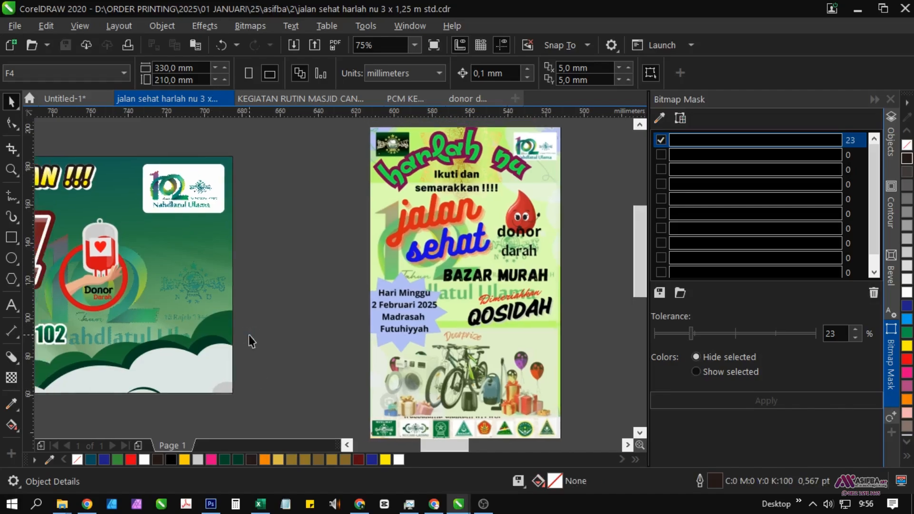
Add the two-line artistic text "BAZAR MURAH" on the banner, below the 102 Nahdlatul Ulama logo.
{"action": "left_click_drag", "start_coordinate": [256, 308], "coordinate": [443, 288]}
{"action": "left_click", "coordinate": [12, 305]}
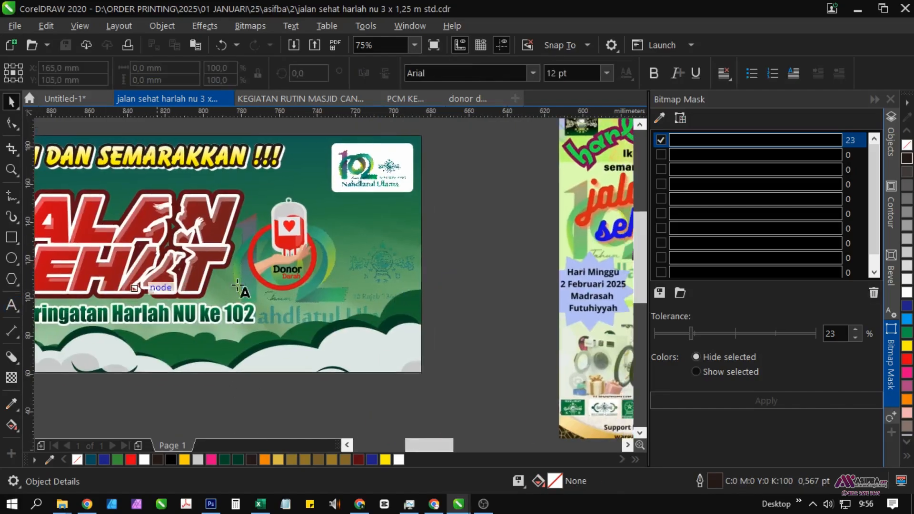
{"action": "left_click_drag", "start_coordinate": [402, 262], "coordinate": [140, 306]}
{"action": "left_click", "coordinate": [84, 272]}
{"action": "type", "text": "BAZAR "}
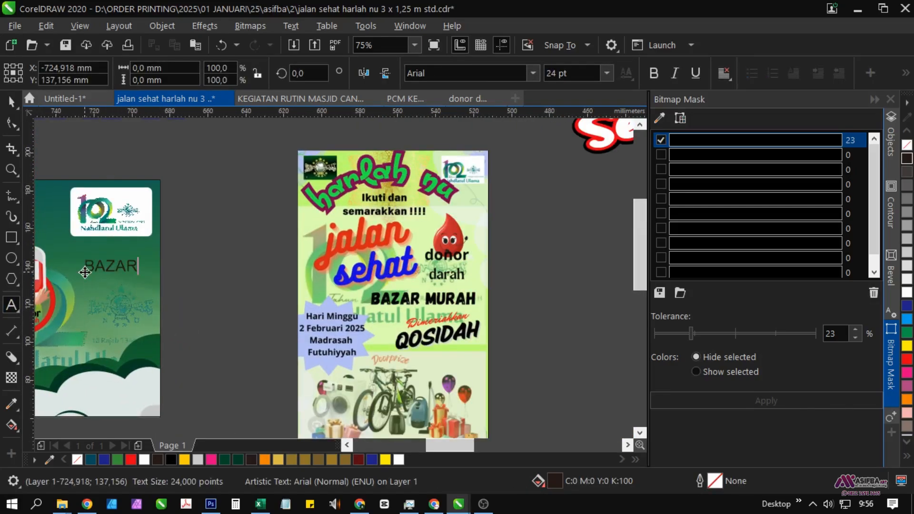
{"action": "type", "text": "MURAH"}
{"action": "left_click", "coordinate": [12, 102]}
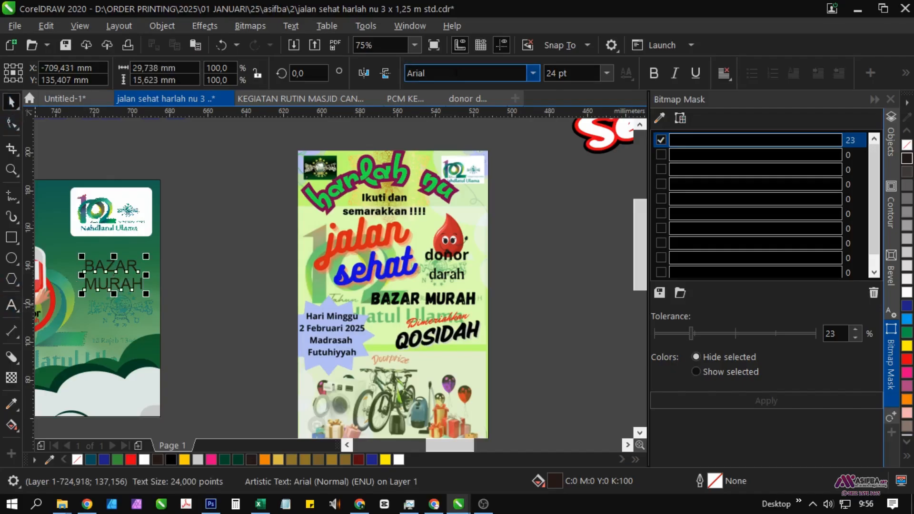
Set the BAZAR MURAH text in the Avengeance Mightiest Avenger font and right-align its lines.
{"action": "left_click", "coordinate": [452, 75]}
{"action": "type", "text": "Avengeance Heroic Avenger"}
{"action": "key", "text": "Return"}
{"action": "left_click", "coordinate": [533, 74]}
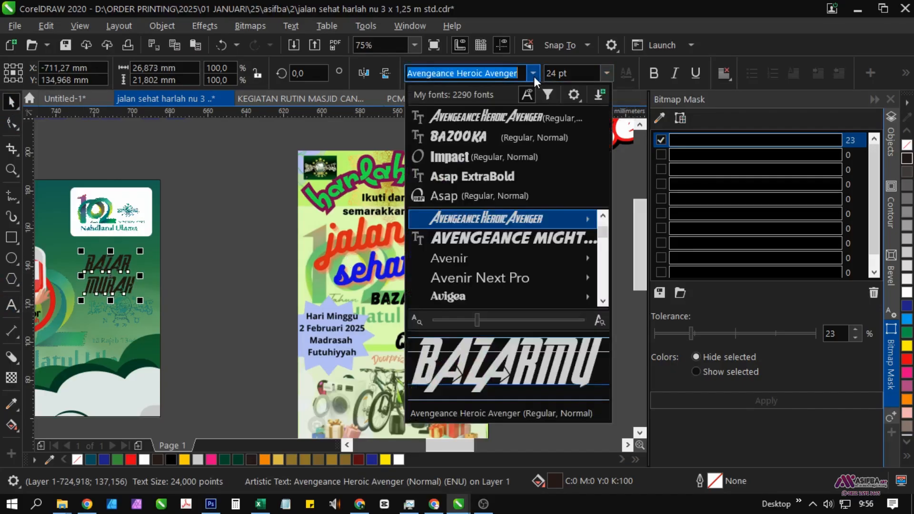
{"action": "left_click", "coordinate": [550, 238]}
{"action": "scroll", "coordinate": [605, 193], "scroll_direction": "left", "scroll_amount": 3}
{"action": "scroll", "coordinate": [605, 193], "scroll_direction": "up", "scroll_amount": 2}
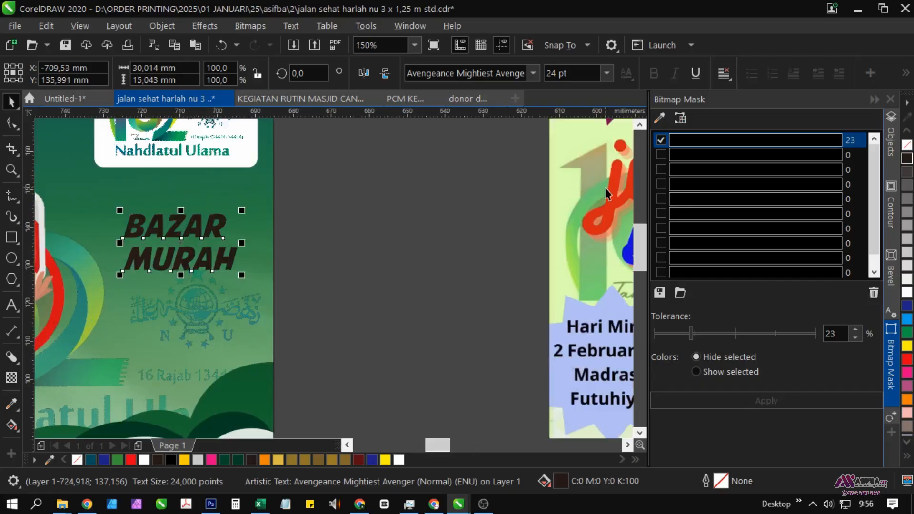
{"action": "left_click", "coordinate": [723, 73]}
{"action": "left_click", "coordinate": [734, 139]}
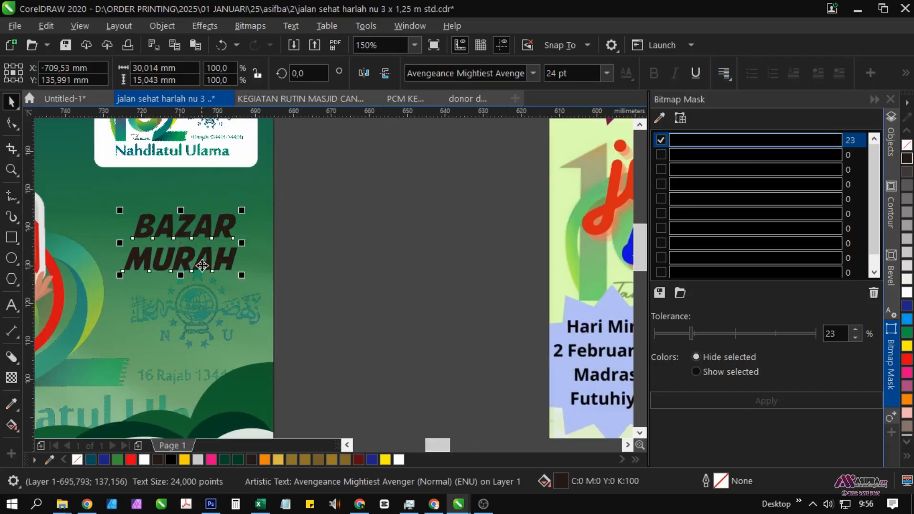
Rotate the BAZAR MURAH text about 8°, slant it slightly and enlarge it to about 45 × 29 mm.
{"action": "left_click", "coordinate": [201, 265]}
{"action": "left_click_drag", "start_coordinate": [243, 244], "coordinate": [245, 228]}
{"action": "left_click", "coordinate": [219, 244]}
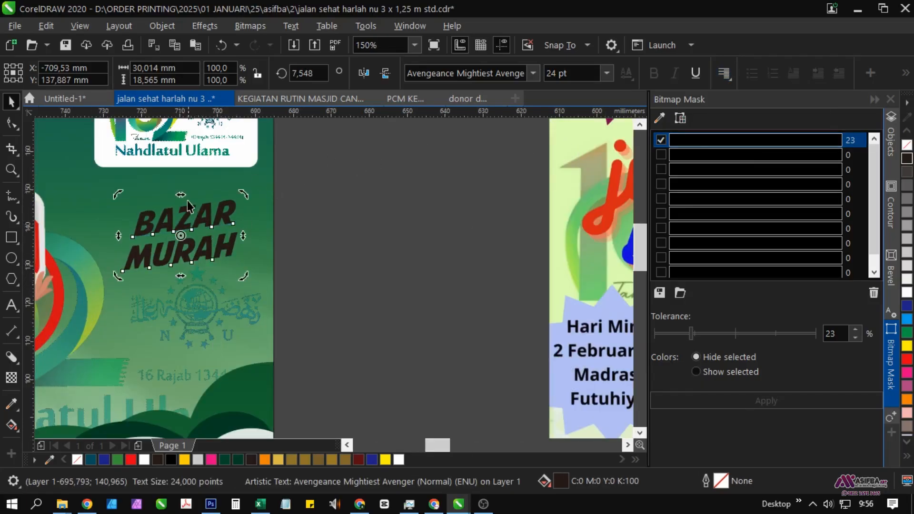
{"action": "left_click_drag", "start_coordinate": [181, 195], "coordinate": [186, 196]}
{"action": "key", "text": "Escape"}
{"action": "left_click", "coordinate": [190, 258]}
{"action": "left_click_drag", "start_coordinate": [122, 235], "coordinate": [129, 235]}
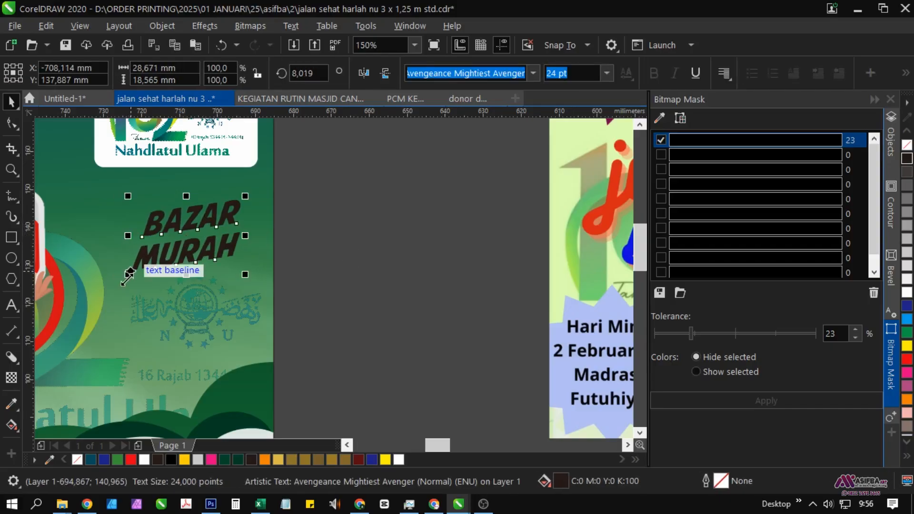
{"action": "left_click_drag", "start_coordinate": [127, 274], "coordinate": [67, 314]}
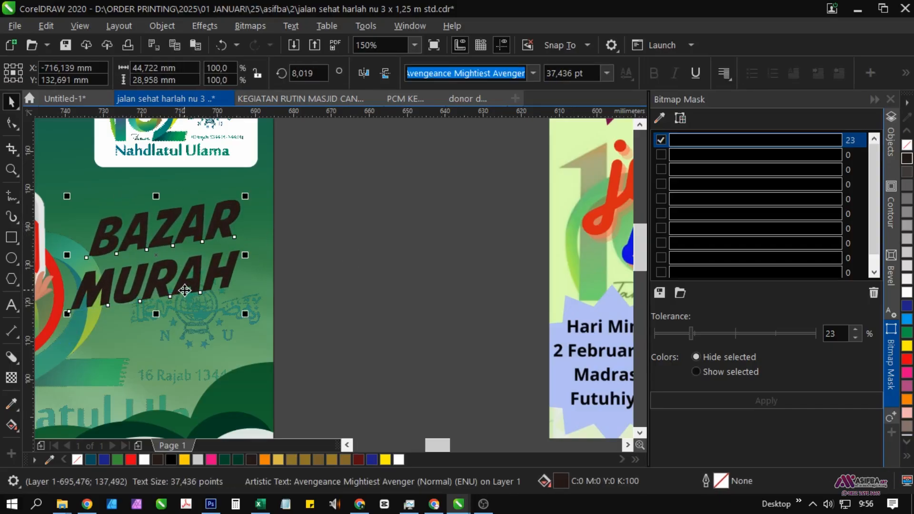
Shift the BAZAR MURAH text slightly, left-align its lines and adjust its slant to a rotation of about 9.3°.
{"action": "scroll", "coordinate": [202, 281], "scroll_direction": "left", "scroll_amount": 3}
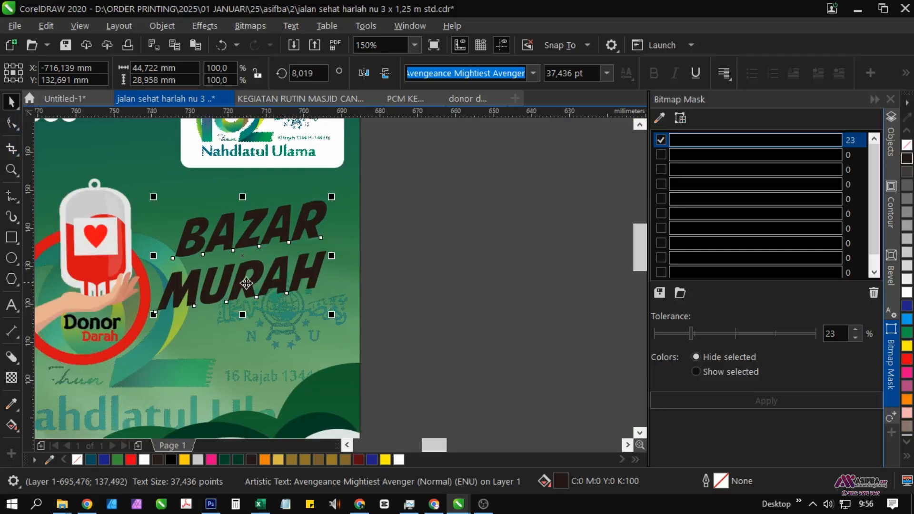
{"action": "left_click_drag", "start_coordinate": [246, 283], "coordinate": [258, 287]}
{"action": "left_click", "coordinate": [724, 72]}
{"action": "left_click", "coordinate": [736, 108]}
{"action": "key", "text": "Escape"}
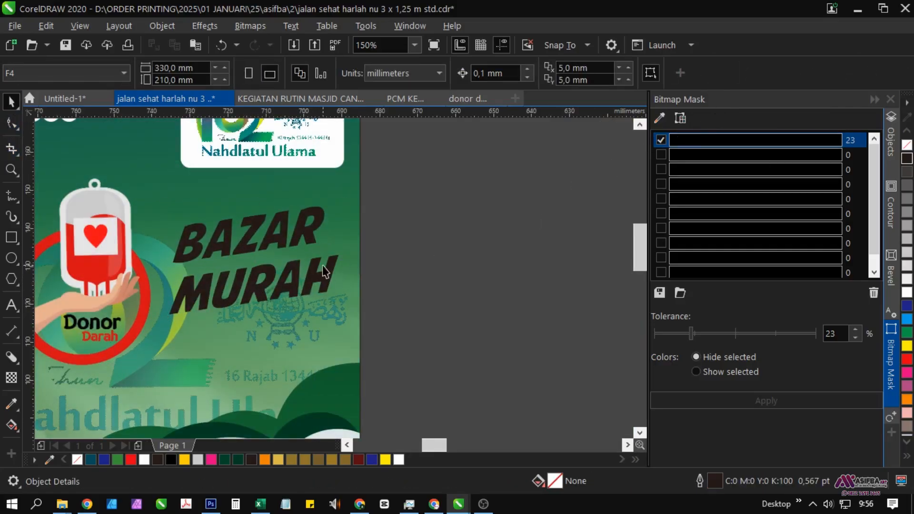
{"action": "left_click", "coordinate": [262, 290]}
{"action": "scroll", "coordinate": [262, 290], "scroll_direction": "down", "scroll_amount": 1}
{"action": "left_click", "coordinate": [261, 283]}
{"action": "scroll", "coordinate": [336, 271], "scroll_direction": "up", "scroll_amount": 1}
{"action": "left_click_drag", "start_coordinate": [270, 278], "coordinate": [270, 273]}
{"action": "key", "text": "Escape"}
{"action": "left_click", "coordinate": [243, 290]}
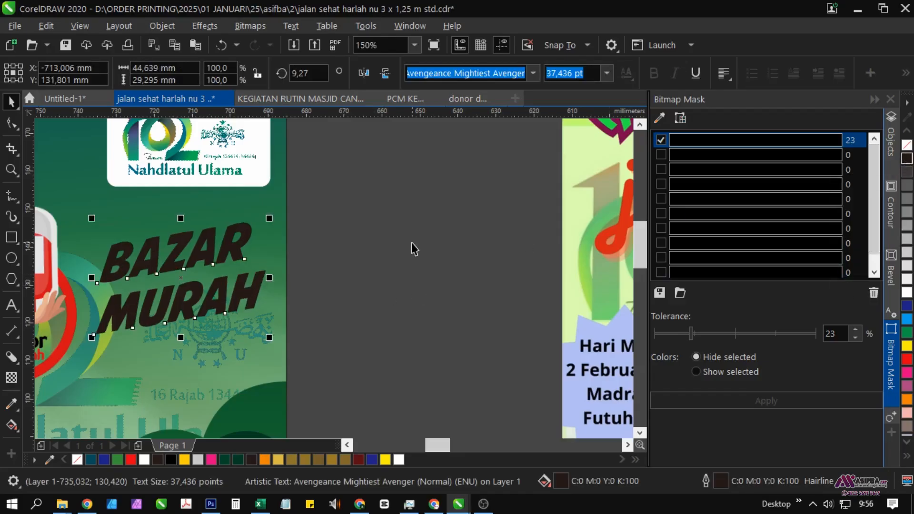
Give the BAZAR MURAH text a white 10 pt outline with rounded corners, placed behind the fill and scaled with the object.
{"action": "key", "text": "F12"}
{"action": "left_click", "coordinate": [496, 308]}
{"action": "left_click", "coordinate": [496, 323]}
{"action": "left_click", "coordinate": [333, 283]}
{"action": "left_click", "coordinate": [361, 200]}
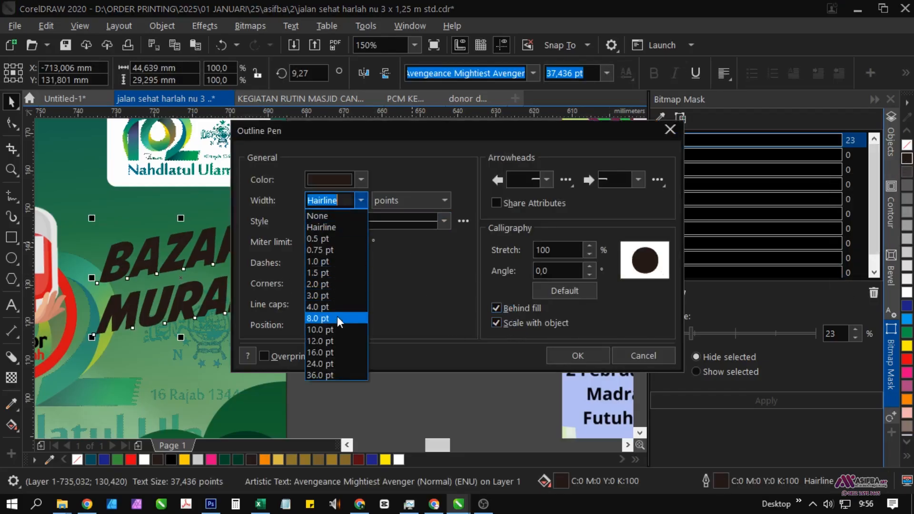
{"action": "left_click", "coordinate": [334, 320]}
{"action": "left_click", "coordinate": [557, 352]}
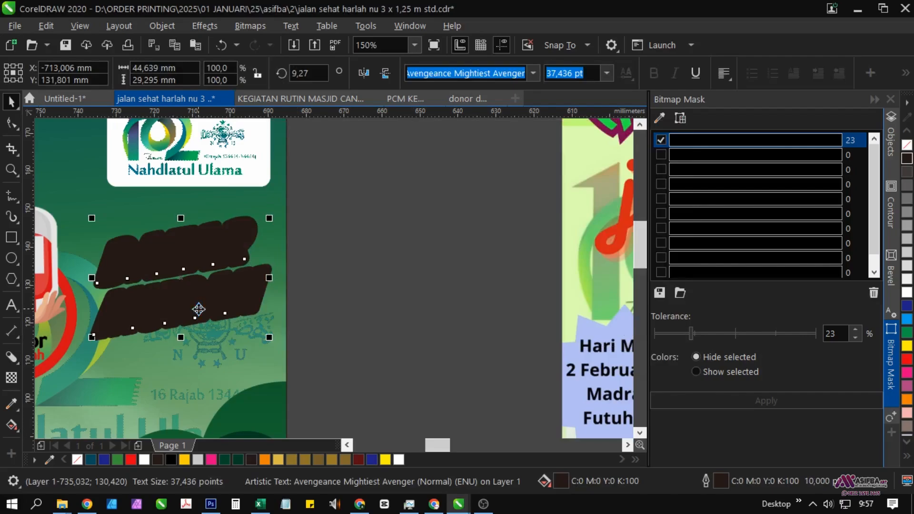
{"action": "right_click", "coordinate": [906, 292]}
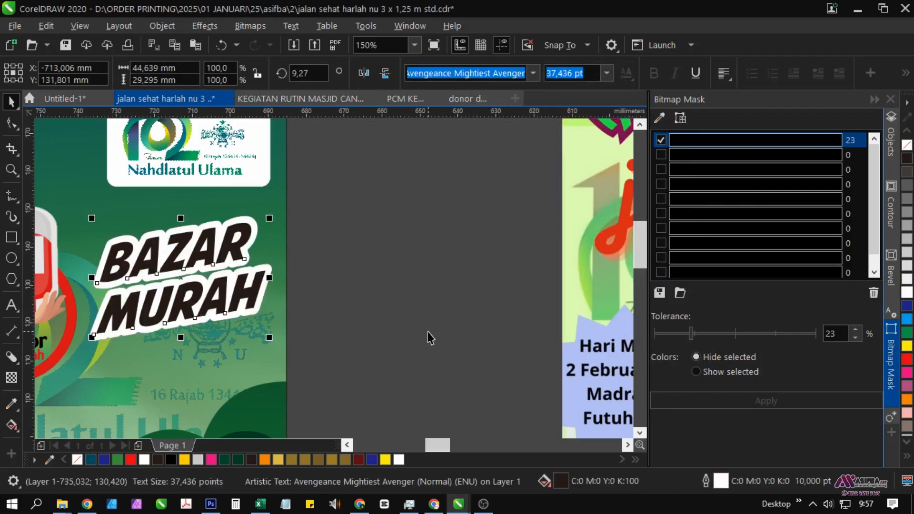
Overlay a copy of the BAZAR MURAH text with a 5 pt white outline on a black-outlined version.
{"action": "key", "text": "F12"}
{"action": "type", "text": "5"}
{"action": "key", "text": "Return"}
{"action": "left_click", "coordinate": [428, 331]}
{"action": "scroll", "coordinate": [250, 281], "scroll_direction": "down", "scroll_amount": 1}
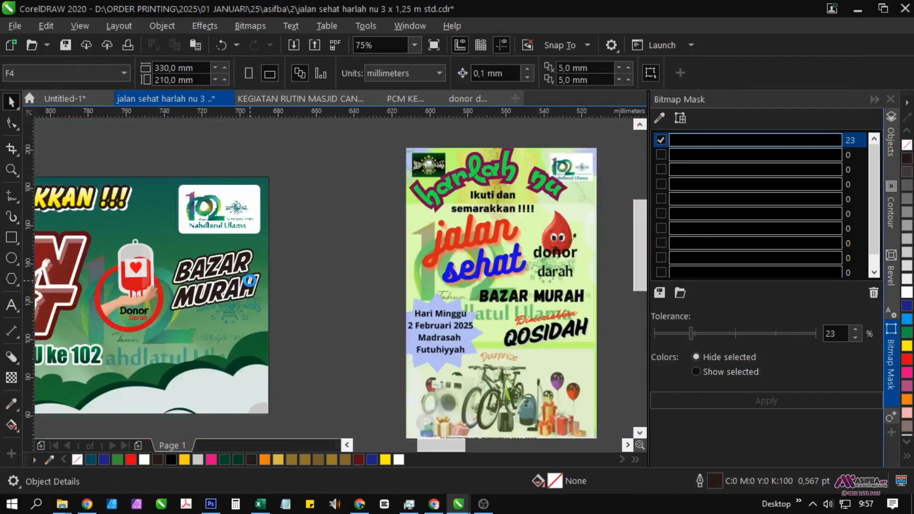
Apply an elliptical fountain fill to the top BAZAR MURAH text, centred on the lettering and extending just past its edge.
{"action": "scroll", "coordinate": [256, 328], "scroll_direction": "up", "scroll_amount": 1}
{"action": "left_click", "coordinate": [252, 324]}
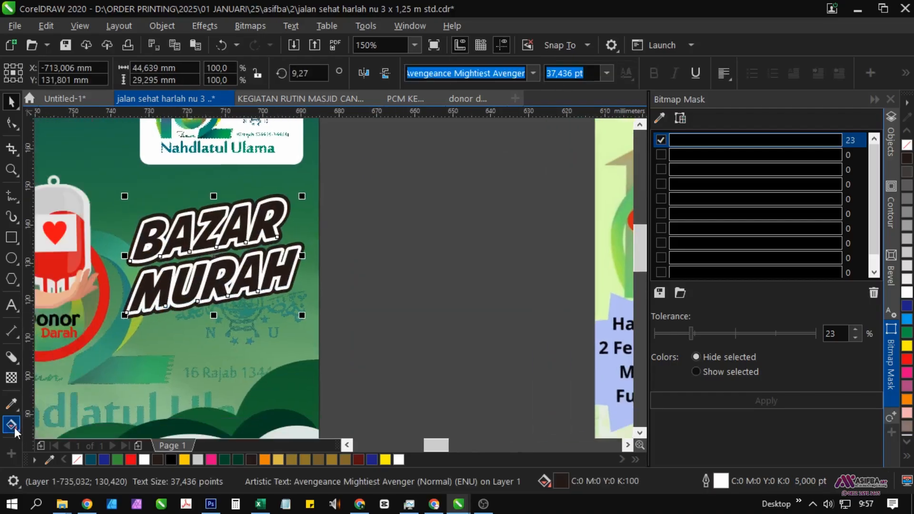
{"action": "left_click", "coordinate": [13, 426]}
{"action": "left_click_drag", "start_coordinate": [226, 273], "coordinate": [63, 223]}
{"action": "left_click", "coordinate": [257, 73]}
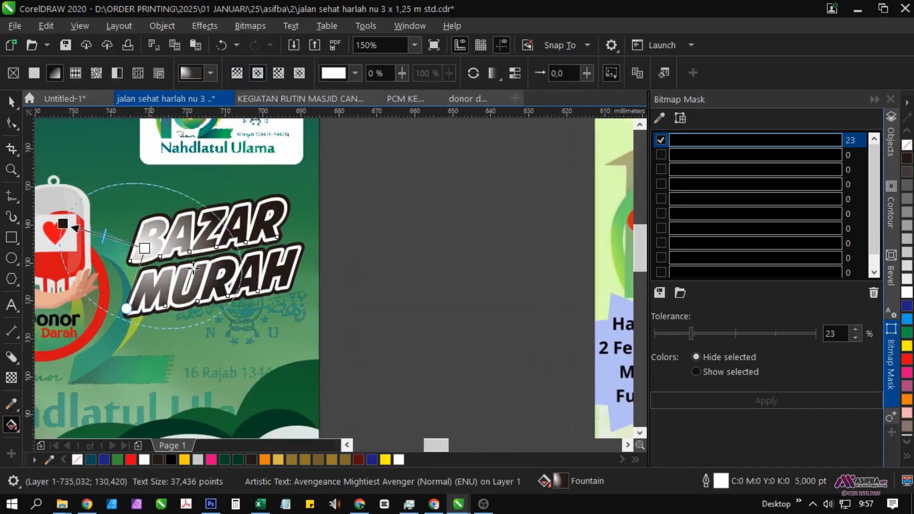
{"action": "left_click_drag", "start_coordinate": [145, 248], "coordinate": [213, 256]}
{"action": "left_click_drag", "start_coordinate": [63, 224], "coordinate": [108, 250]}
{"action": "left_click", "coordinate": [213, 256]}
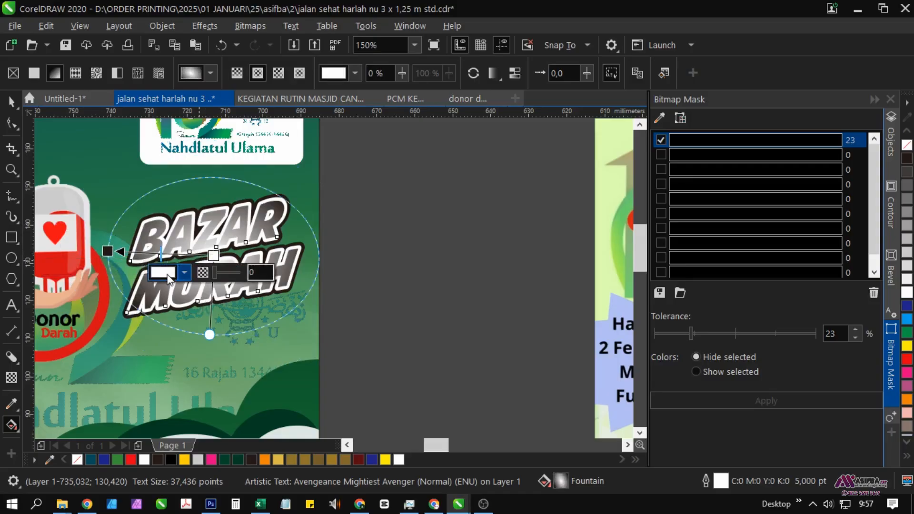
Colour the BAZAR MURAH text's fountain fill yellow at the centre and orange at the outer end.
{"action": "left_click", "coordinate": [188, 268]}
{"action": "left_click", "coordinate": [206, 47]}
{"action": "left_click", "coordinate": [283, 111]}
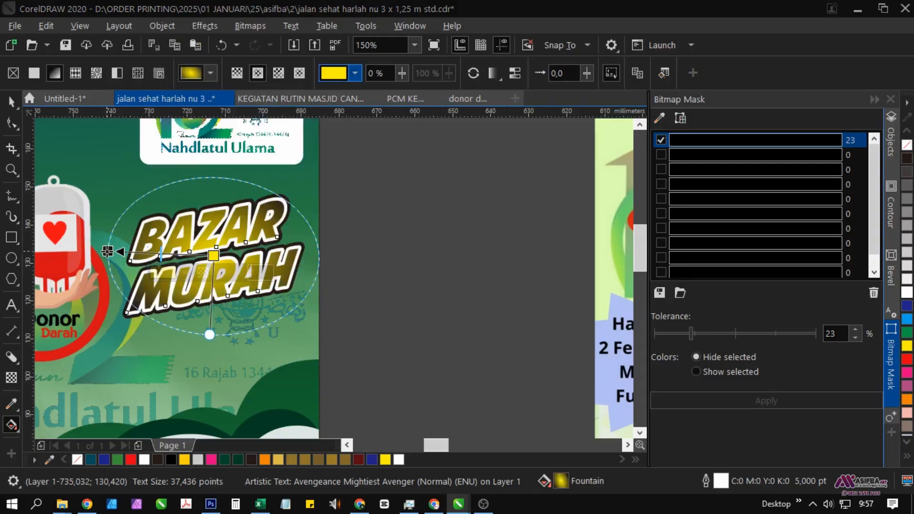
{"action": "left_click", "coordinate": [108, 251]}
{"action": "left_click", "coordinate": [86, 264]}
{"action": "left_click", "coordinate": [99, 22]}
{"action": "left_click", "coordinate": [102, 102]}
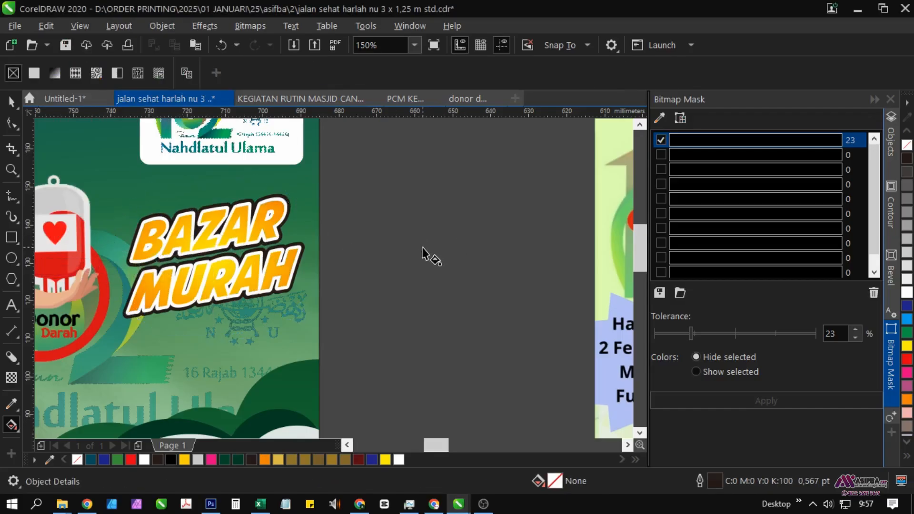
Make the top BAZAR MURAH text's outline black and the outline of the text behind it white.
{"action": "key", "text": "space"}
{"action": "right_click", "coordinate": [906, 159]}
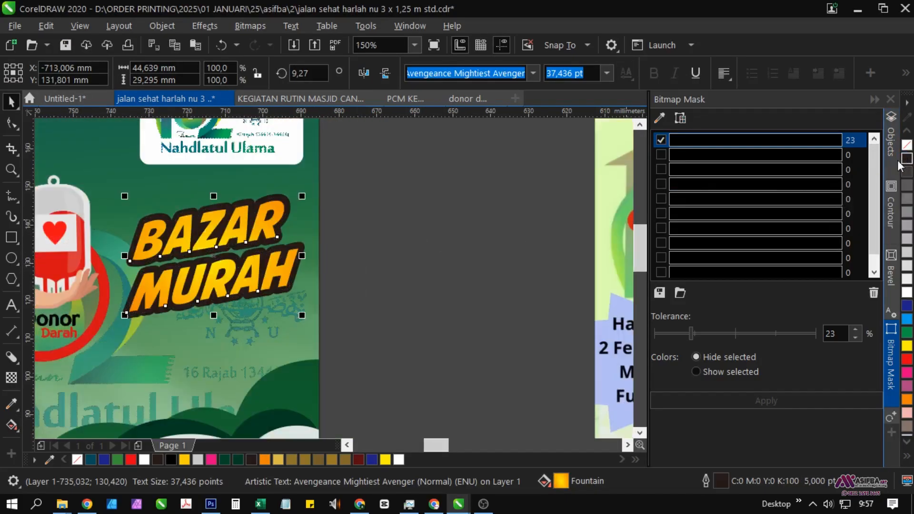
{"action": "left_click", "coordinate": [891, 149]}
{"action": "left_click", "coordinate": [772, 184]}
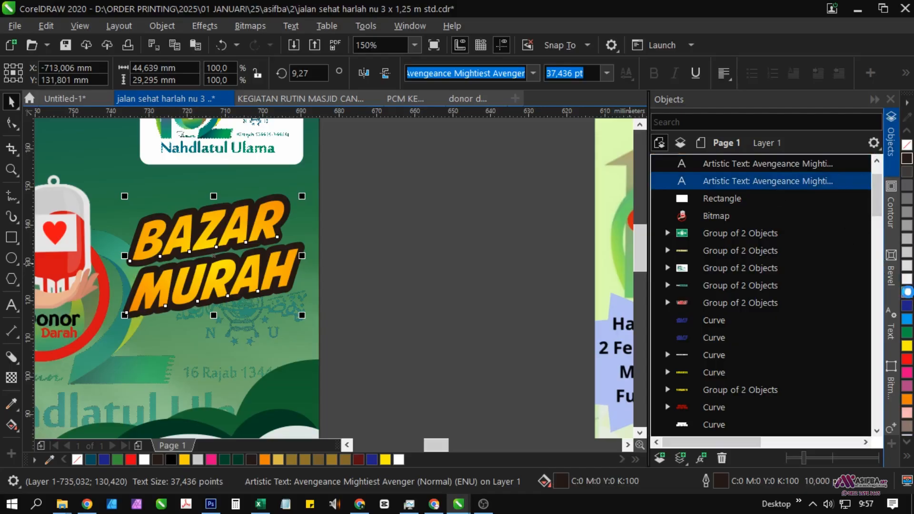
{"action": "right_click", "coordinate": [907, 292]}
{"action": "left_click", "coordinate": [467, 255]}
{"action": "scroll", "coordinate": [467, 255], "scroll_direction": "down", "scroll_amount": 1}
Duplicate the white-outlined BAZAR MURAH text and move the copy below the other two texts in the stacking order.
{"action": "left_click", "coordinate": [228, 255]}
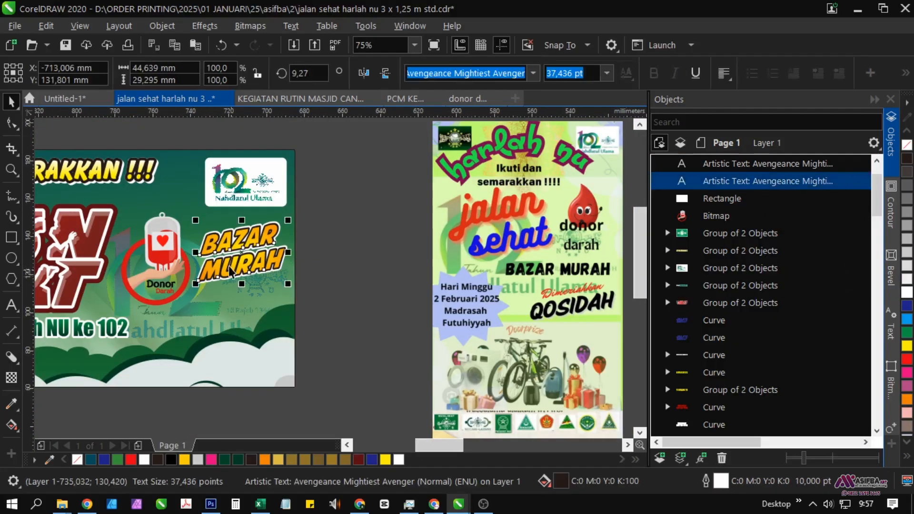
{"action": "scroll", "coordinate": [229, 255], "scroll_direction": "up", "scroll_amount": 2}
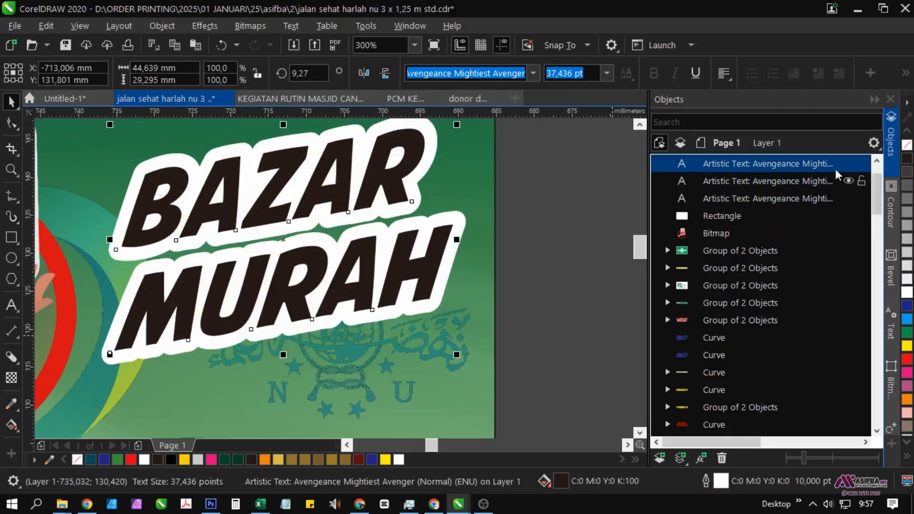
{"action": "left_click_drag", "start_coordinate": [773, 164], "coordinate": [766, 218]}
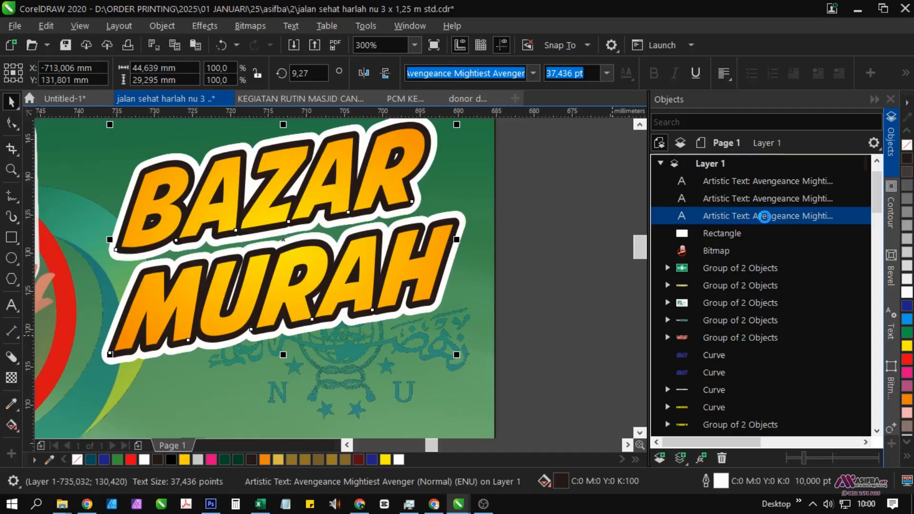
{"action": "left_click", "coordinate": [537, 246]}
Add a dark block shadow about 2.2 mm deep toward the lower right of the white-outlined BAZAR MURAH text.
{"action": "left_click", "coordinate": [461, 234]}
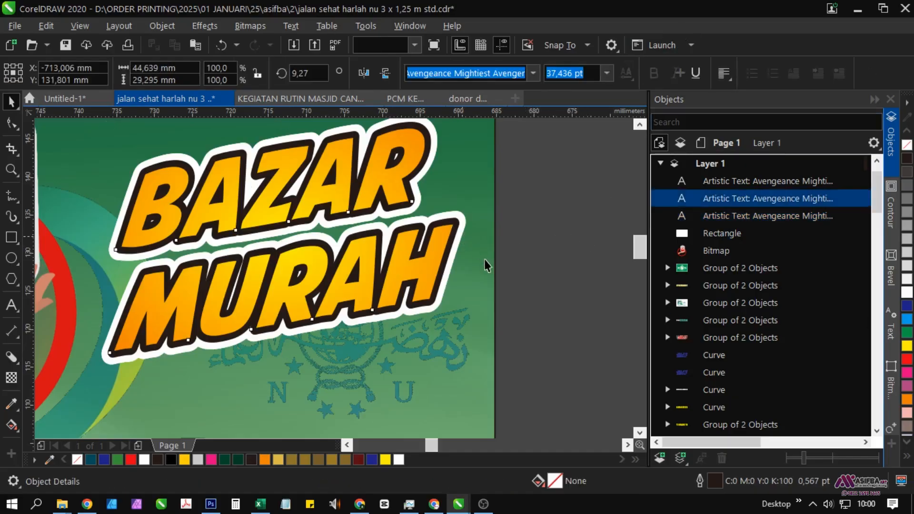
{"action": "left_click", "coordinate": [11, 357]}
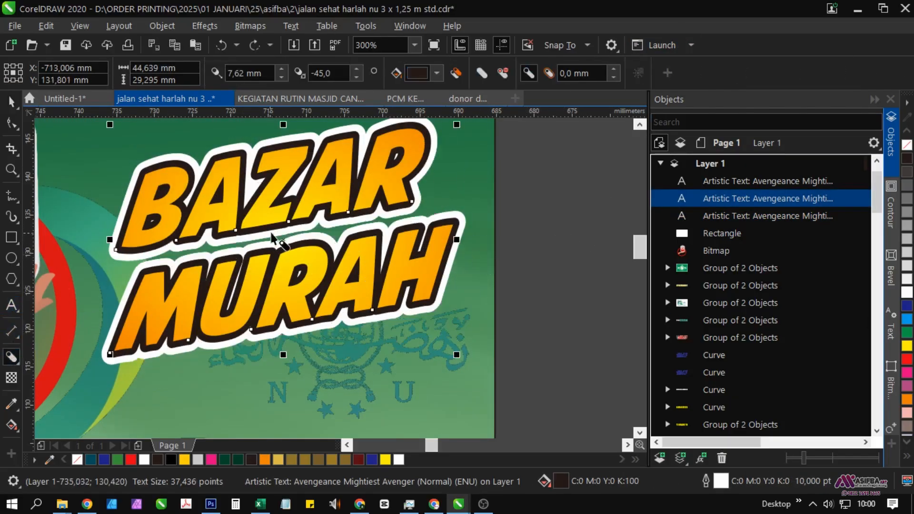
{"action": "scroll", "coordinate": [272, 238], "scroll_direction": "up", "scroll_amount": 2}
{"action": "left_click_drag", "start_coordinate": [258, 257], "coordinate": [314, 278]}
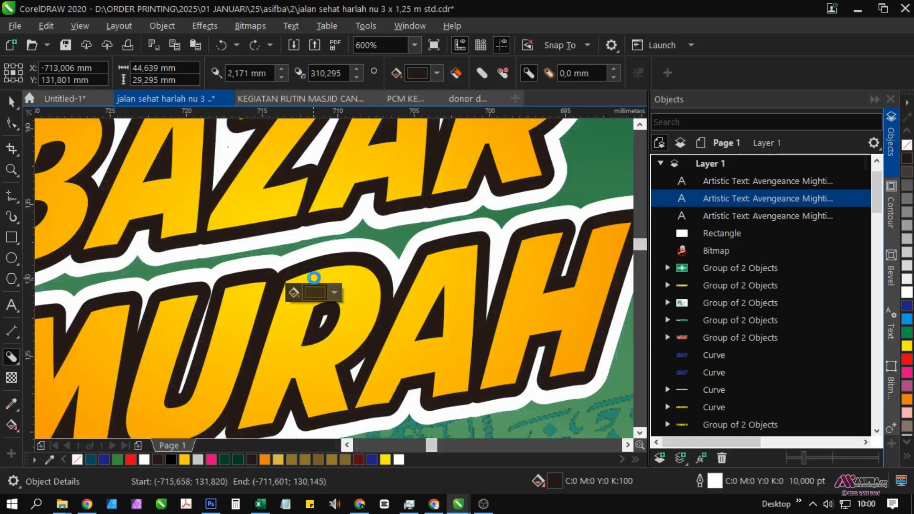
{"action": "scroll", "coordinate": [314, 277], "scroll_direction": "down", "scroll_amount": 2}
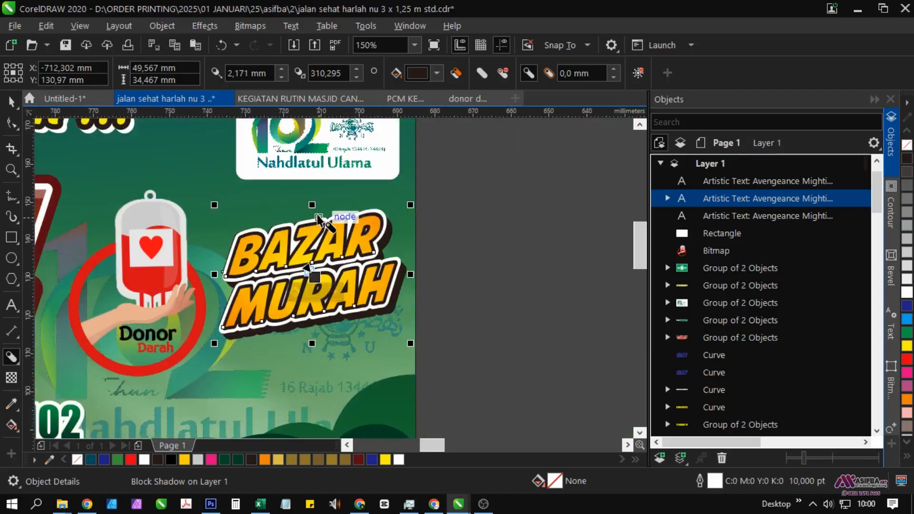
Break the block shadow apart from its text and group all the BAZAR MURAH pieces together.
{"action": "key", "text": "ctrl+k"}
{"action": "key", "text": "space"}
{"action": "left_click", "coordinate": [472, 223]}
{"action": "scroll", "coordinate": [475, 224], "scroll_direction": "down", "scroll_amount": 1}
{"action": "key", "text": "ctrl+g"}
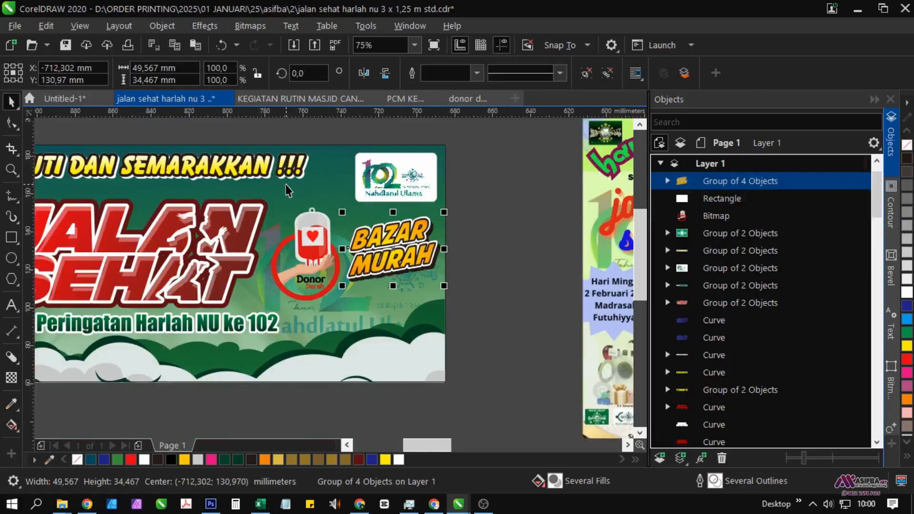
{"action": "key", "text": "Escape"}
Move the JALAN SEHAT title group slightly to the left on the banner.
{"action": "scroll", "coordinate": [351, 250], "scroll_direction": "down", "scroll_amount": 1}
{"action": "left_click", "coordinate": [179, 267]}
{"action": "scroll", "coordinate": [179, 268], "scroll_direction": "up", "scroll_amount": 1}
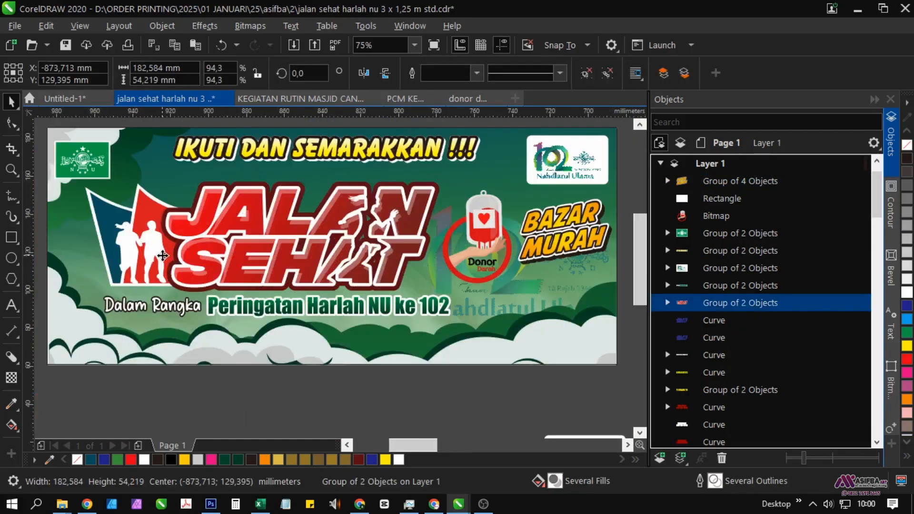
{"action": "left_click_drag", "start_coordinate": [179, 267], "coordinate": [171, 269]}
Shift the Donor Darah logo and the BAZAR MURAH text slightly left toward the title and save the document.
{"action": "scroll", "coordinate": [179, 268], "scroll_direction": "down", "scroll_amount": 1}
{"action": "scroll", "coordinate": [276, 258], "scroll_direction": "up", "scroll_amount": 1}
{"action": "left_click", "coordinate": [386, 248]}
{"action": "scroll", "coordinate": [386, 248], "scroll_direction": "up", "scroll_amount": 1}
{"action": "left_click_drag", "start_coordinate": [385, 248], "coordinate": [400, 277]}
{"action": "scroll", "coordinate": [375, 252], "scroll_direction": "down", "scroll_amount": 2}
{"action": "scroll", "coordinate": [425, 247], "scroll_direction": "up", "scroll_amount": 2}
{"action": "left_click", "coordinate": [408, 272]}
{"action": "scroll", "coordinate": [390, 269], "scroll_direction": "down", "scroll_amount": 1}
{"action": "left_click", "coordinate": [417, 260]}
{"action": "scroll", "coordinate": [416, 260], "scroll_direction": "down", "scroll_amount": 1}
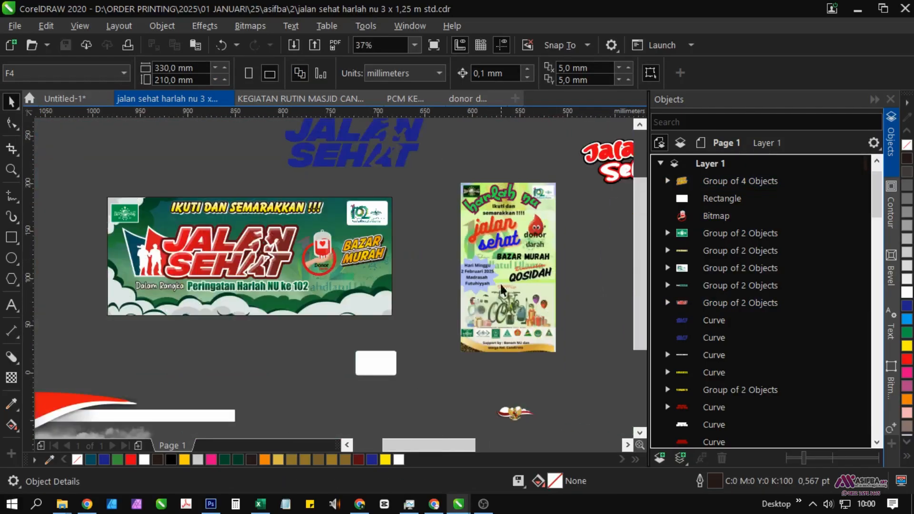
Move the Donor Darah logo and the BAZAR MURAH text up by a few millimetres, then deselect.
{"action": "scroll", "coordinate": [591, 261], "scroll_direction": "up", "scroll_amount": 1}
{"action": "left_click_drag", "start_coordinate": [314, 329], "coordinate": [546, 332]}
{"action": "left_click", "coordinate": [279, 257]}
{"action": "scroll", "coordinate": [275, 261], "scroll_direction": "up", "scroll_amount": 1}
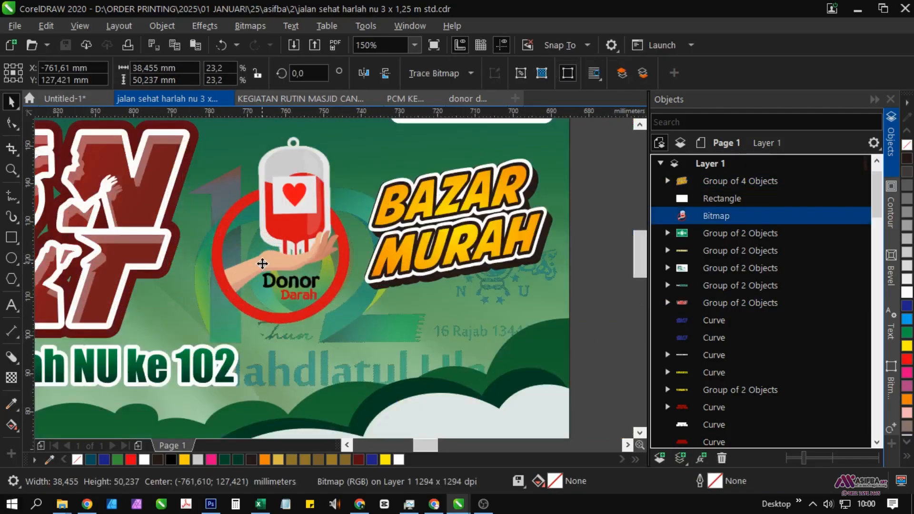
{"action": "left_click_drag", "start_coordinate": [262, 263], "coordinate": [257, 247]}
{"action": "scroll", "coordinate": [257, 248], "scroll_direction": "down", "scroll_amount": 1}
{"action": "scroll", "coordinate": [336, 210], "scroll_direction": "up", "scroll_amount": 1}
{"action": "left_click_drag", "start_coordinate": [358, 291], "coordinate": [350, 266]}
{"action": "scroll", "coordinate": [349, 269], "scroll_direction": "down", "scroll_amount": 1}
{"action": "left_click", "coordinate": [463, 296]}
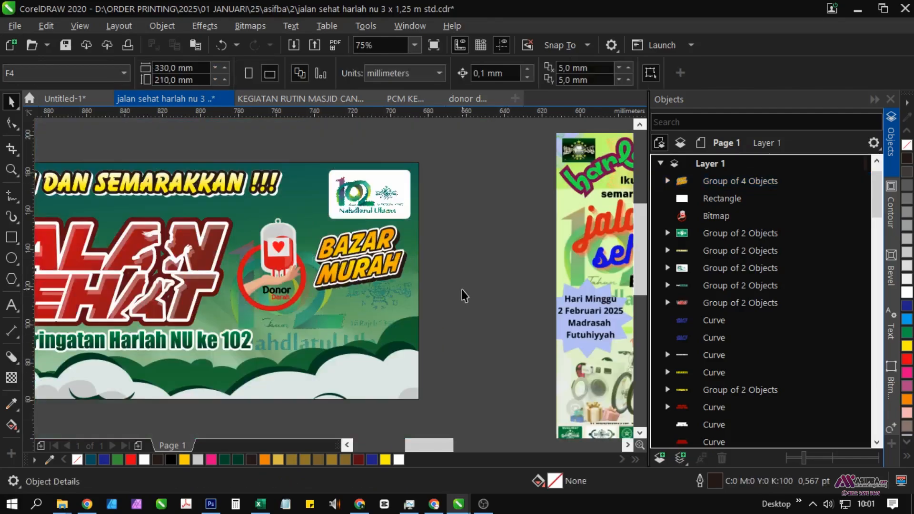
Ungroup the subtitle line beneath the JALAN SEHAT title and place a copy of its Dalam Rangka text below BAZAR MURAH.
{"action": "left_click_drag", "start_coordinate": [136, 310], "coordinate": [393, 245]}
{"action": "left_click", "coordinate": [285, 275]}
{"action": "left_click_drag", "start_coordinate": [286, 275], "coordinate": [566, 251]}
{"action": "key", "text": "ctrl+u"}
{"action": "key", "text": "Escape"}
{"action": "left_click", "coordinate": [230, 280]}
{"action": "right_click", "coordinate": [566, 251]}
{"action": "left_click_drag", "start_coordinate": [566, 251], "coordinate": [221, 260]}
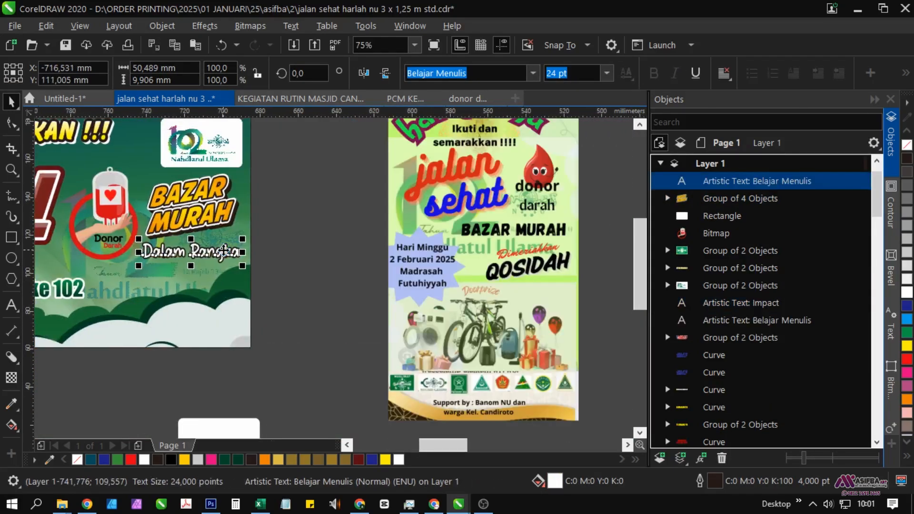
Replace the copied text below BAZAR MURAH with "Dimeriahkan".
{"action": "scroll", "coordinate": [221, 260], "scroll_direction": "up", "scroll_amount": 1}
{"action": "type", "text": "dIME"}
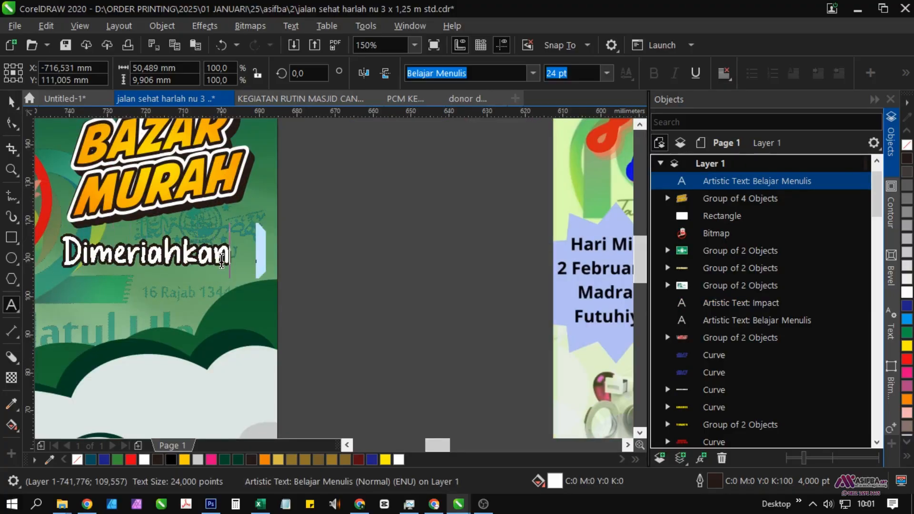
{"action": "scroll", "coordinate": [222, 260], "scroll_direction": "down", "scroll_amount": 1}
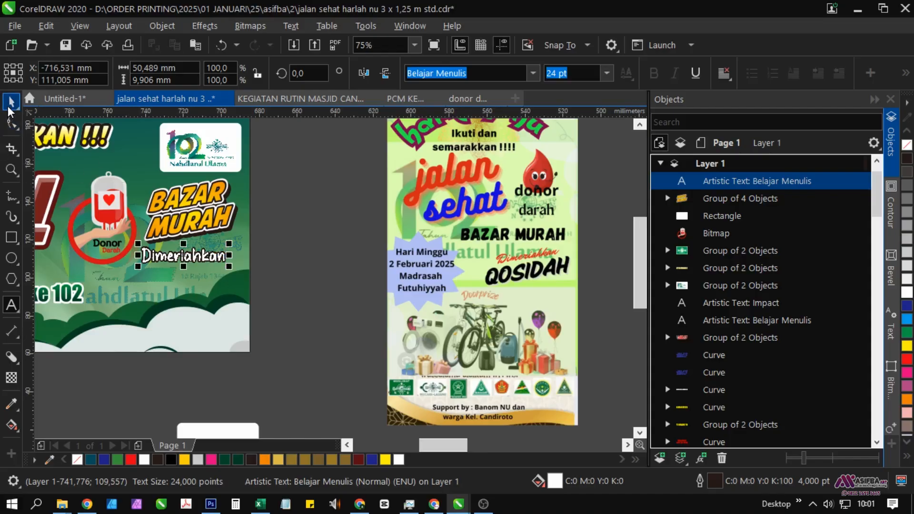
Rotate and skew the Dimeriahkan text to an angle of about 4.4° and reduce its size to about 20.8 pt.
{"action": "scroll", "coordinate": [136, 240], "scroll_direction": "up", "scroll_amount": 1}
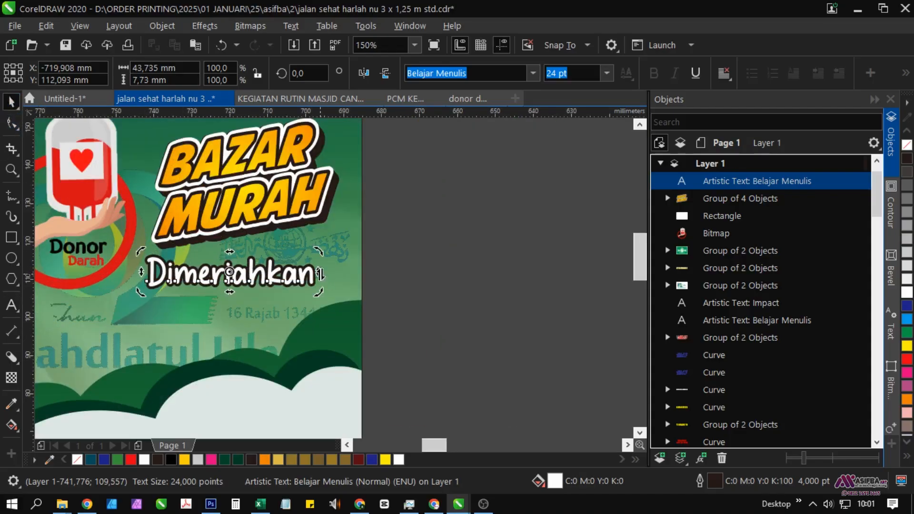
{"action": "left_click_drag", "start_coordinate": [320, 274], "coordinate": [312, 258]}
{"action": "left_click_drag", "start_coordinate": [230, 244], "coordinate": [242, 244]}
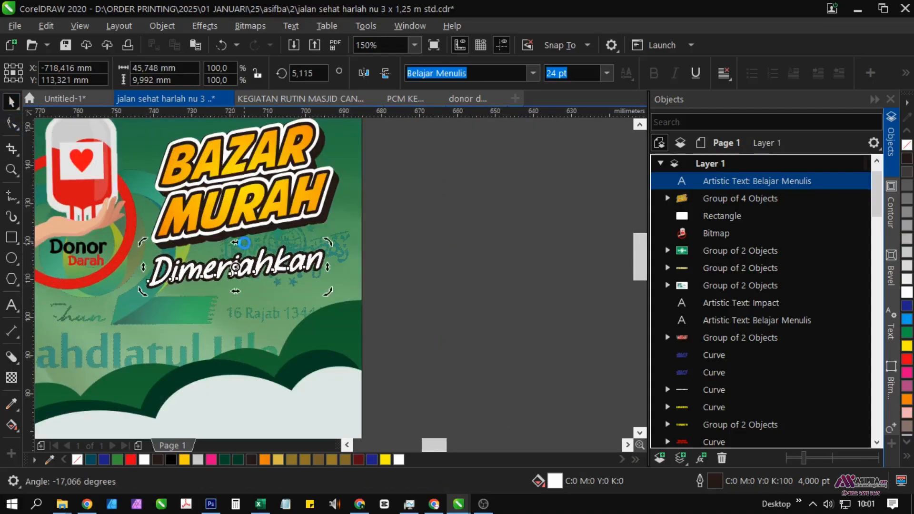
{"action": "scroll", "coordinate": [246, 279], "scroll_direction": "up", "scroll_amount": 1}
{"action": "left_click_drag", "start_coordinate": [228, 296], "coordinate": [228, 286]}
{"action": "scroll", "coordinate": [228, 286], "scroll_direction": "down", "scroll_amount": 1}
{"action": "left_click", "coordinate": [267, 265]}
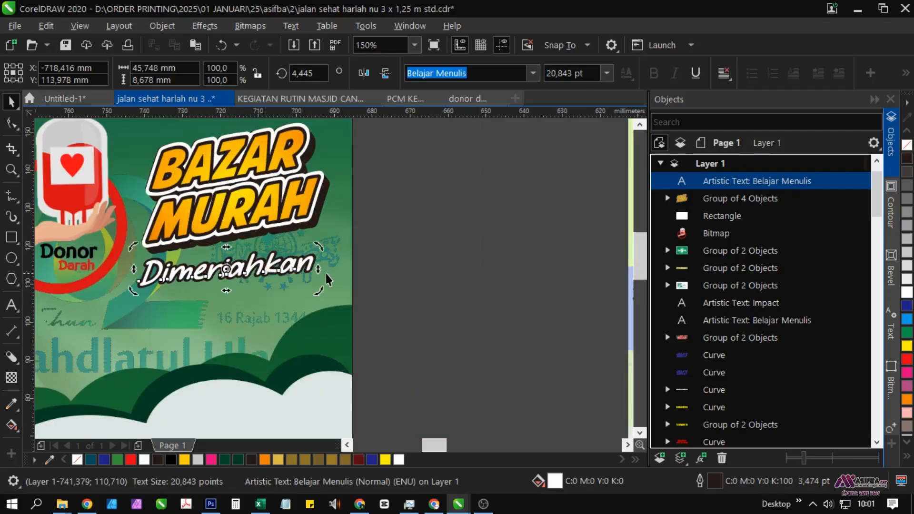
Tilt and skew the Dimeriahkan text further so it runs parallel to the slant of BAZAR MURAH.
{"action": "left_click_drag", "start_coordinate": [319, 268], "coordinate": [322, 261]}
{"action": "scroll", "coordinate": [136, 272], "scroll_direction": "up", "scroll_amount": 1}
{"action": "left_click_drag", "start_coordinate": [134, 262], "coordinate": [138, 279]}
{"action": "scroll", "coordinate": [140, 280], "scroll_direction": "down", "scroll_amount": 1}
{"action": "left_click", "coordinate": [403, 285]}
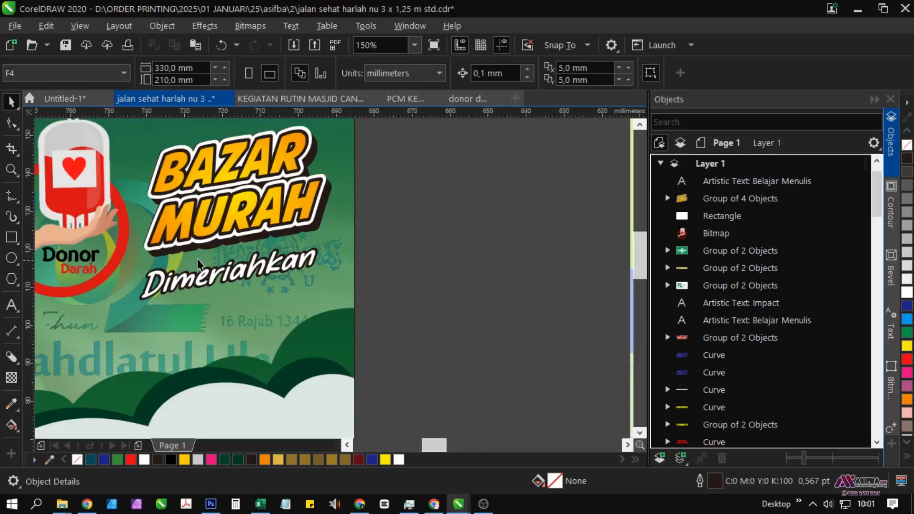
Place another copy of the Dalam Rangka text below Dimeriahkan, change it to "QASIDAH" and set its font to Komika Axis.
{"action": "scroll", "coordinate": [196, 260], "scroll_direction": "down", "scroll_amount": 1}
{"action": "left_click_drag", "start_coordinate": [226, 285], "coordinate": [363, 280]}
{"action": "left_click_drag", "start_coordinate": [179, 302], "coordinate": [364, 289]}
{"action": "left_click", "coordinate": [161, 288]}
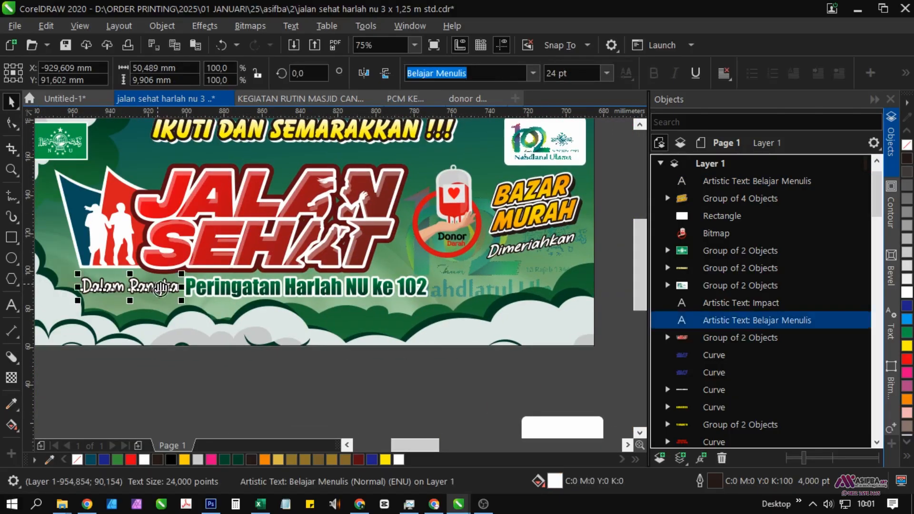
{"action": "left_click_drag", "start_coordinate": [161, 288], "coordinate": [213, 269]}
{"action": "right_click", "coordinate": [212, 269]}
{"action": "key", "text": "F8"}
{"action": "left_click", "coordinate": [213, 267]}
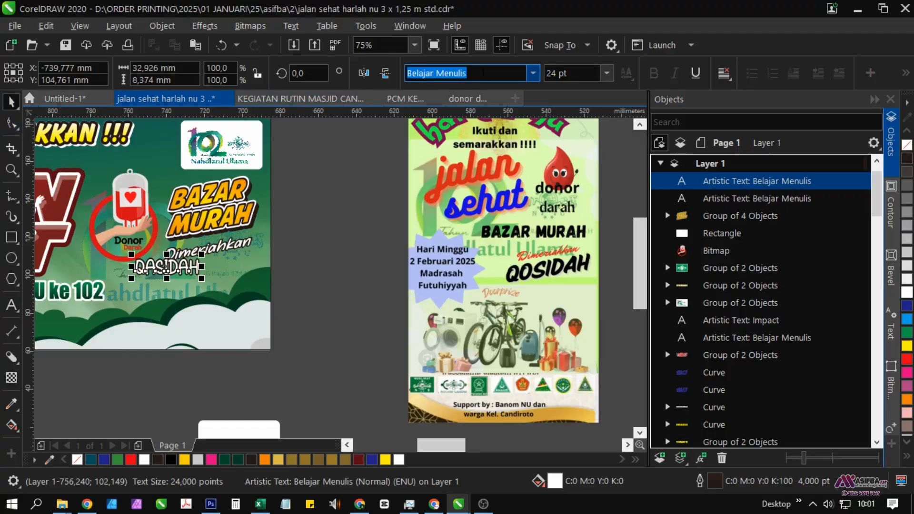
{"action": "type", "text": "Komika Axis"}
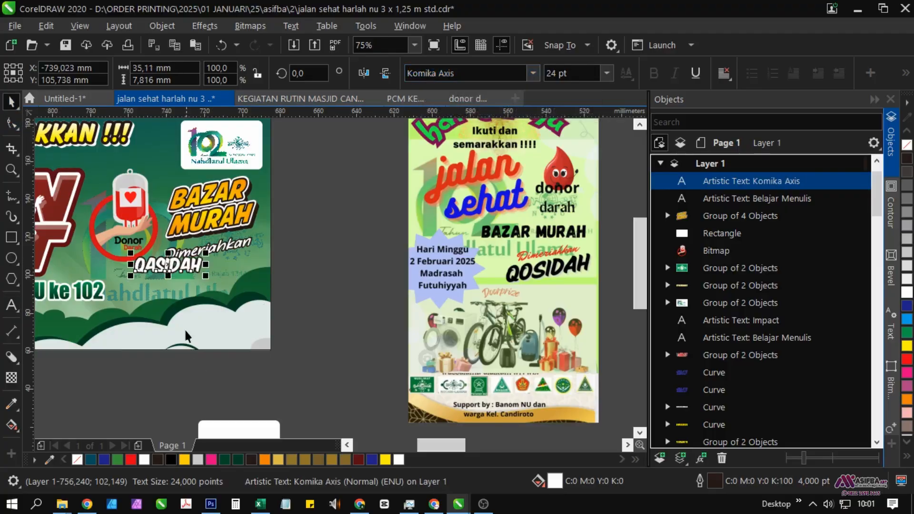
Position the QASIDAH text directly beneath Dimeriahkan and slant it to match, at about 6.4°.
{"action": "scroll", "coordinate": [147, 256], "scroll_direction": "up", "scroll_amount": 1}
{"action": "left_click_drag", "start_coordinate": [249, 284], "coordinate": [314, 283]}
{"action": "left_click", "coordinate": [310, 306]}
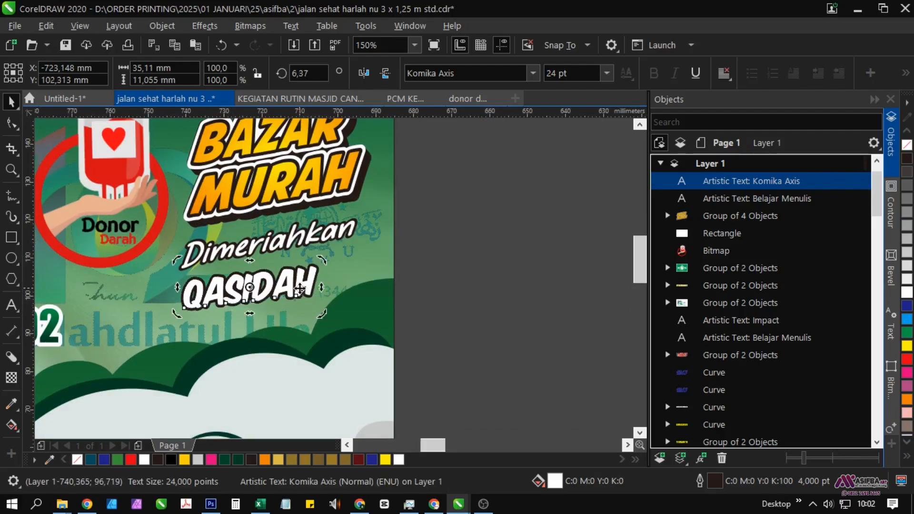
Widen the letter spacing of QASIDAH and enlarge it to about 28.5 pt to match the width of Dimeriahkan.
{"action": "left_click", "coordinate": [7, 124]}
{"action": "left_click_drag", "start_coordinate": [322, 313], "coordinate": [333, 318]}
{"action": "left_click", "coordinate": [18, 101]}
{"action": "left_click", "coordinate": [326, 289]}
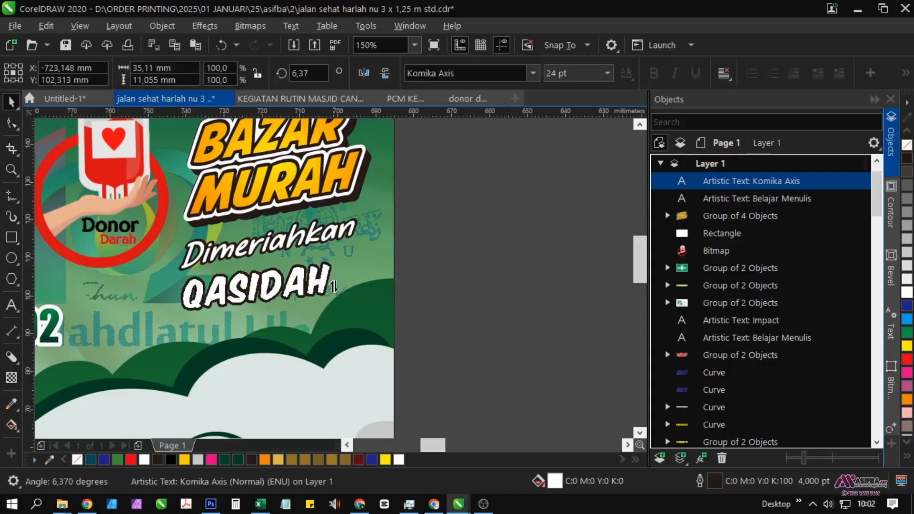
{"action": "left_click_drag", "start_coordinate": [334, 286], "coordinate": [360, 341]}
{"action": "scroll", "coordinate": [236, 288], "scroll_direction": "down", "scroll_amount": 2}
{"action": "left_click", "coordinate": [317, 306]}
{"action": "scroll", "coordinate": [197, 328], "scroll_direction": "up", "scroll_amount": 4}
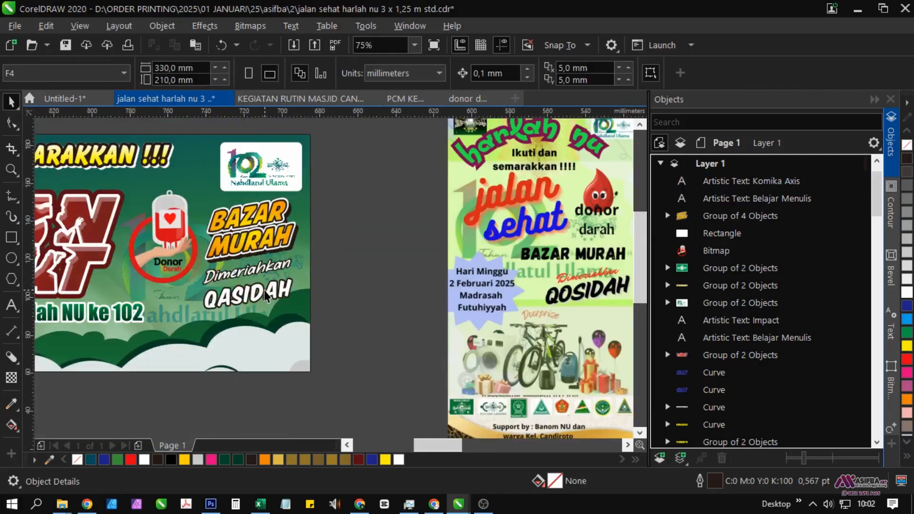
Give QASIDAH a black fill with a white outline and place a duplicate of it one level behind.
{"action": "left_click", "coordinate": [196, 328]}
{"action": "scroll", "coordinate": [196, 329], "scroll_direction": "down", "scroll_amount": 1}
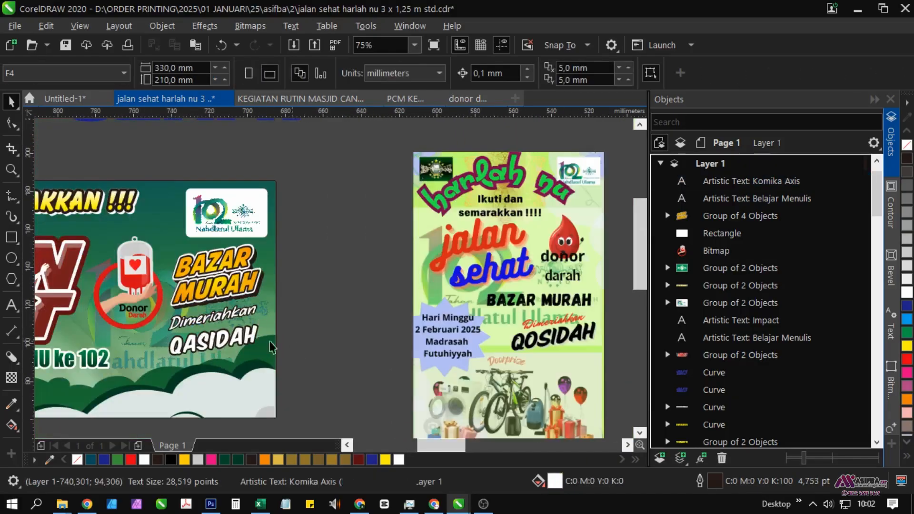
{"action": "scroll", "coordinate": [228, 338], "scroll_direction": "up", "scroll_amount": 1}
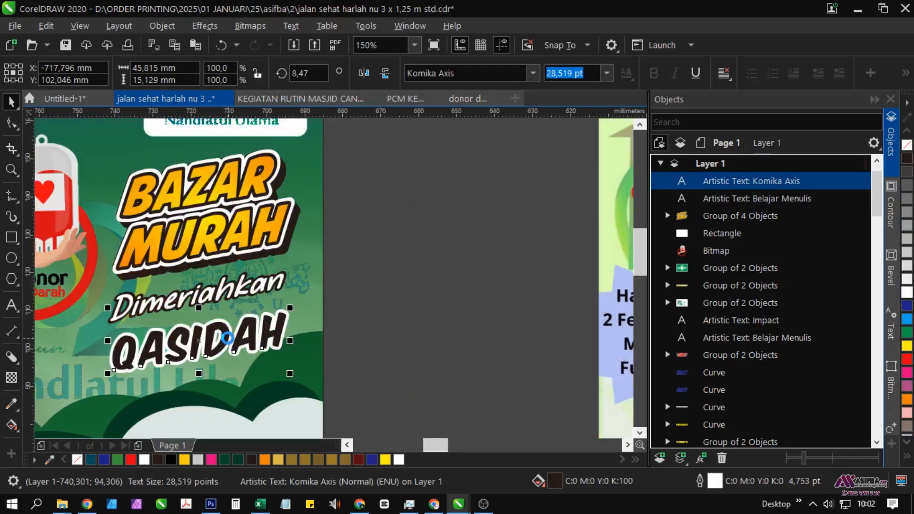
{"action": "key", "text": "ctrl+c"}
{"action": "key", "text": "ctrl+v"}
{"action": "key", "text": "ctrl+Page_Down"}
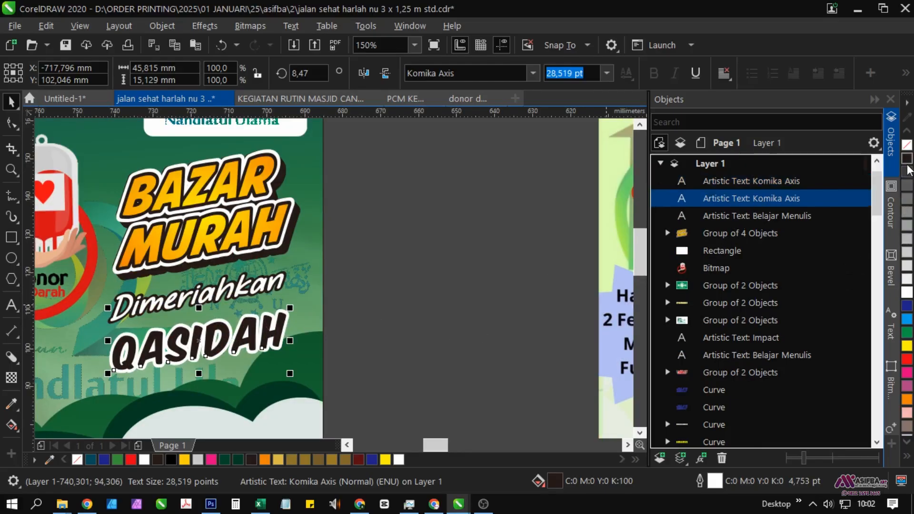
Set the outline of the rear QASIDAH copy to black with a width of 7 pt.
{"action": "key", "text": "F12"}
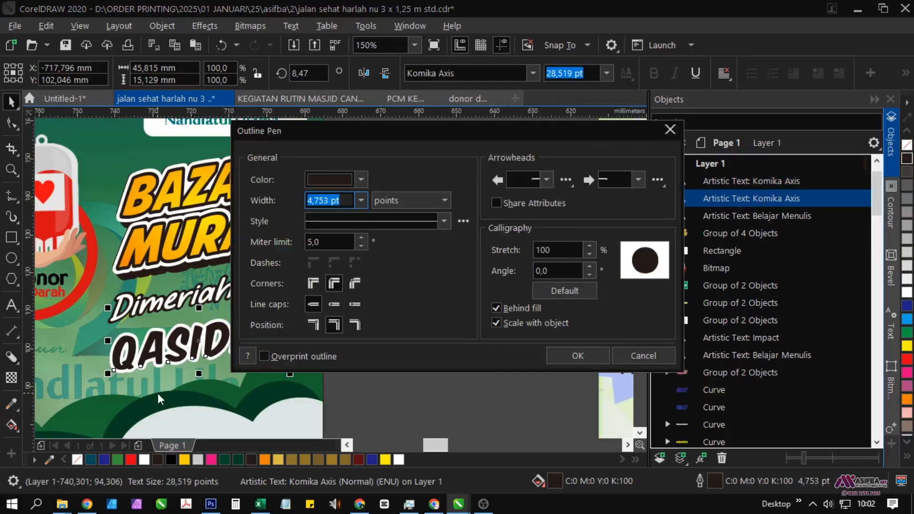
{"action": "type", "text": "7"}
{"action": "key", "text": "Return"}
{"action": "scroll", "coordinate": [169, 334], "scroll_direction": "up", "scroll_amount": 2}
{"action": "left_click_drag", "start_coordinate": [232, 344], "coordinate": [238, 351]}
{"action": "scroll", "coordinate": [274, 356], "scroll_direction": "down", "scroll_amount": 2}
{"action": "left_click", "coordinate": [483, 381]}
{"action": "left_click_drag", "start_coordinate": [459, 391], "coordinate": [450, 356]}
{"action": "scroll", "coordinate": [450, 356], "scroll_direction": "down", "scroll_amount": 1}
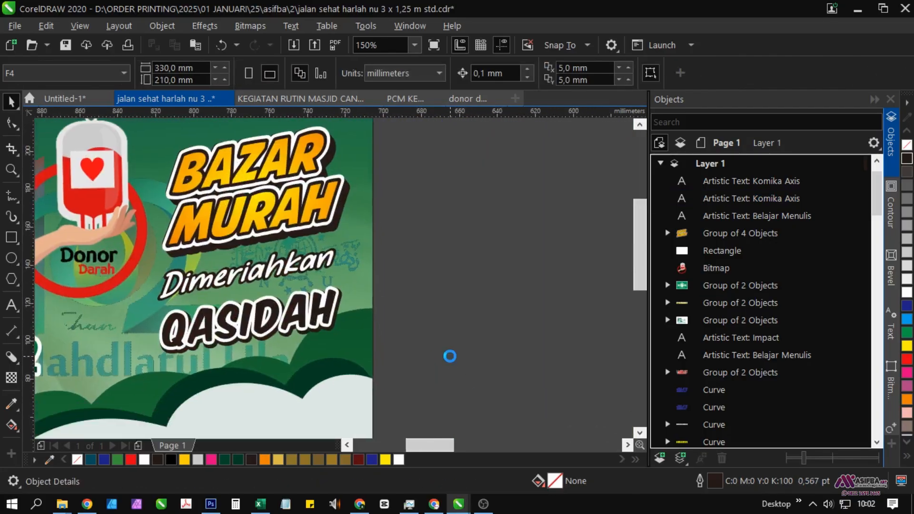
Group the BAZAR MURAH, Dimeriahkan and QASIDAH texts, nudge the group slightly into place and save the document.
{"action": "scroll", "coordinate": [414, 342], "scroll_direction": "down", "scroll_amount": 1}
{"action": "left_click_drag", "start_coordinate": [398, 339], "coordinate": [274, 206]}
{"action": "key", "text": "ctrl+g"}
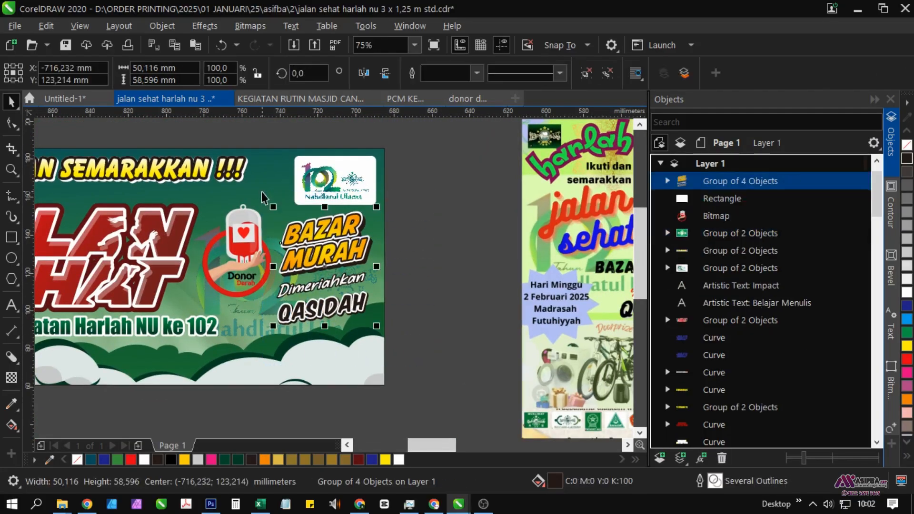
{"action": "scroll", "coordinate": [309, 212], "scroll_direction": "up", "scroll_amount": 1}
{"action": "left_click_drag", "start_coordinate": [331, 246], "coordinate": [332, 242]}
{"action": "left_click", "coordinate": [493, 324]}
{"action": "scroll", "coordinate": [493, 324], "scroll_direction": "down", "scroll_amount": 1}
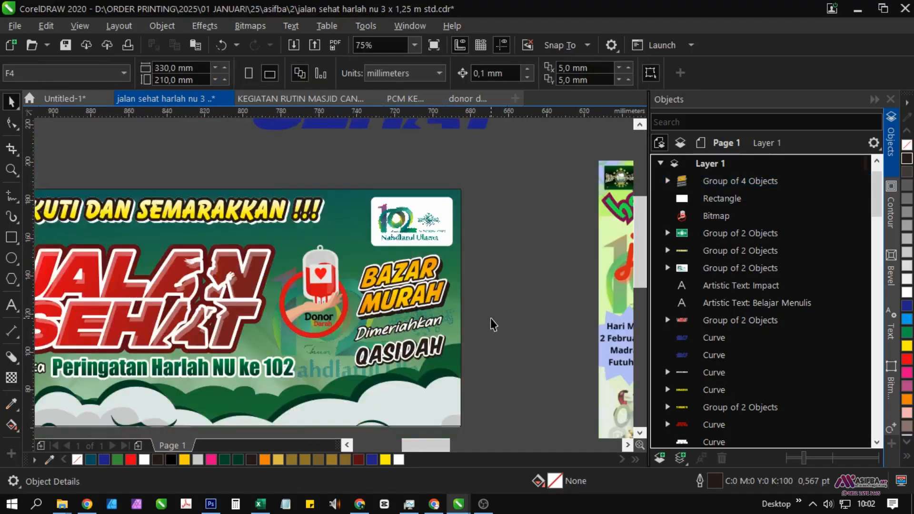
{"action": "left_click_drag", "start_coordinate": [485, 344], "coordinate": [370, 289]}
{"action": "scroll", "coordinate": [364, 284], "scroll_direction": "down", "scroll_amount": 1}
{"action": "scroll", "coordinate": [273, 271], "scroll_direction": "up", "scroll_amount": 1}
Place a copy of the Donor Darah logo in the empty area above the banner.
{"action": "left_click", "coordinate": [299, 275]}
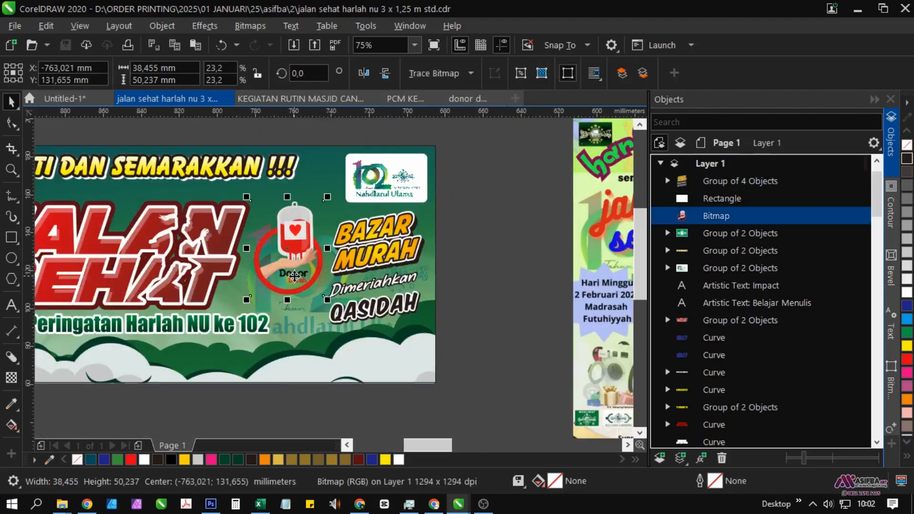
{"action": "left_click_drag", "start_coordinate": [301, 276], "coordinate": [174, 235]}
{"action": "scroll", "coordinate": [282, 310], "scroll_direction": "up", "scroll_amount": 2}
{"action": "scroll", "coordinate": [280, 309], "scroll_direction": "down", "scroll_amount": 2}
{"action": "scroll", "coordinate": [291, 357], "scroll_direction": "down", "scroll_amount": 1}
{"action": "right_click", "coordinate": [174, 234]}
{"action": "scroll", "coordinate": [174, 234], "scroll_direction": "up", "scroll_amount": 1}
{"action": "scroll", "coordinate": [174, 235], "scroll_direction": "up", "scroll_amount": 1}
Try to convert the copied Donor Darah logo to an 8-bit grayscale bitmap at 100 dpi and undo it.
{"action": "left_click", "coordinate": [252, 26]}
{"action": "left_click", "coordinate": [259, 41]}
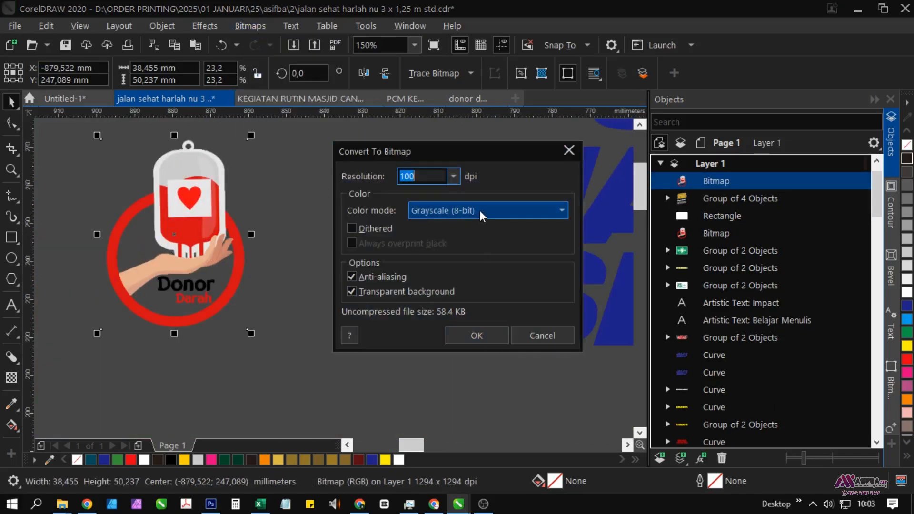
{"action": "left_click", "coordinate": [476, 335]}
{"action": "scroll", "coordinate": [210, 253], "scroll_direction": "up", "scroll_amount": 1}
{"action": "key", "text": "ctrl+z"}
Try to convert the copied Donor Darah logo to an RGB bitmap at 100 dpi and undo it.
{"action": "left_click", "coordinate": [250, 26]}
{"action": "left_click", "coordinate": [251, 42]}
{"action": "left_click", "coordinate": [443, 210]}
{"action": "left_click", "coordinate": [439, 279]}
{"action": "left_click", "coordinate": [476, 335]}
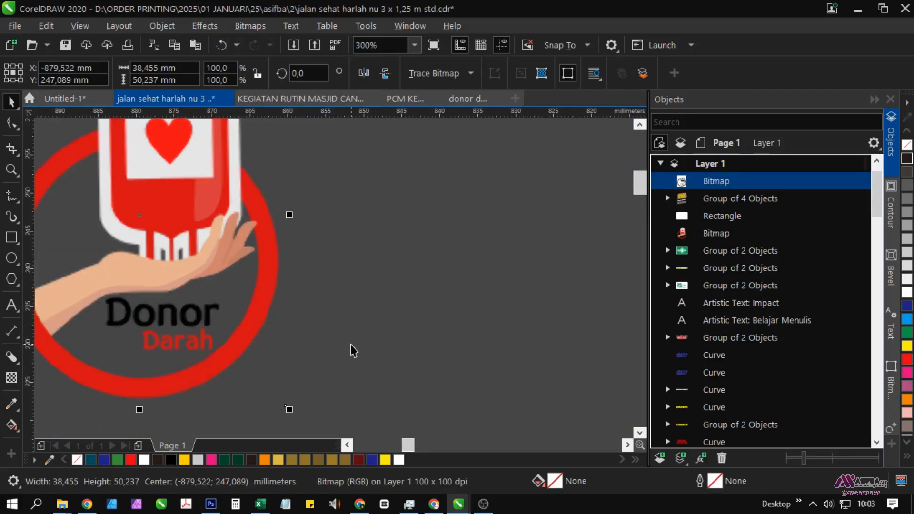
{"action": "scroll", "coordinate": [301, 309], "scroll_direction": "down", "scroll_amount": 2}
{"action": "key", "text": "ctrl+z"}
Trace the copied Donor Darah logo into vectors with PowerTRACE using the High quality image outline type.
{"action": "left_click", "coordinate": [437, 73]}
{"action": "mouse_move", "coordinate": [471, 125]}
{"action": "left_click", "coordinate": [569, 208]}
{"action": "left_click", "coordinate": [433, 287]}
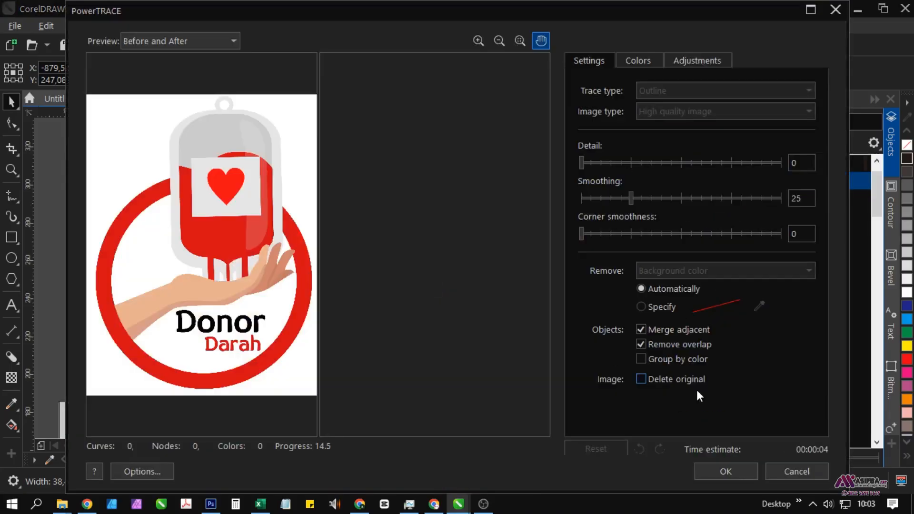
{"action": "left_click", "coordinate": [704, 465]}
{"action": "scroll", "coordinate": [233, 213], "scroll_direction": "down", "scroll_amount": 3}
{"action": "key", "text": "h"}
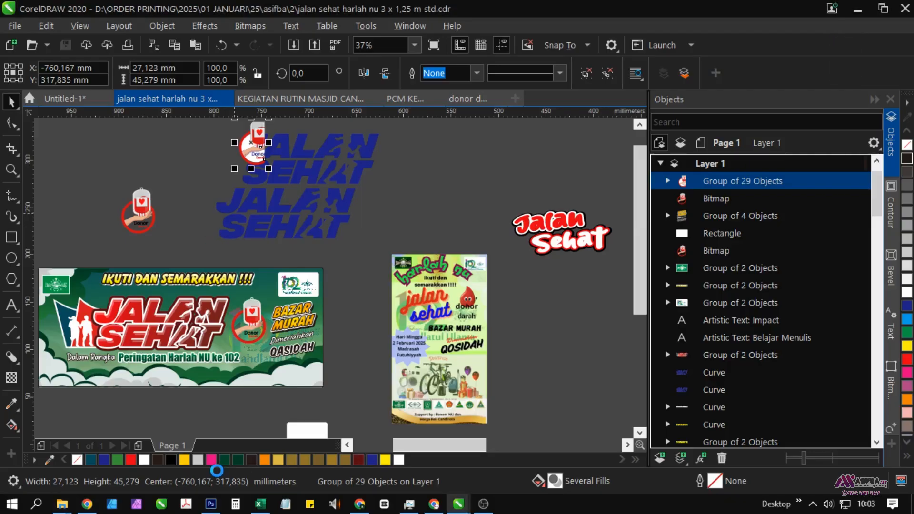
Open donor darah v17.cdr and copy the red blood drop group with its heartbeat line.
{"action": "left_click", "coordinate": [429, 297]}
{"action": "right_click", "coordinate": [429, 298]}
{"action": "left_click", "coordinate": [527, 230]}
{"action": "left_click_drag", "start_coordinate": [456, 305], "coordinate": [309, 276]}
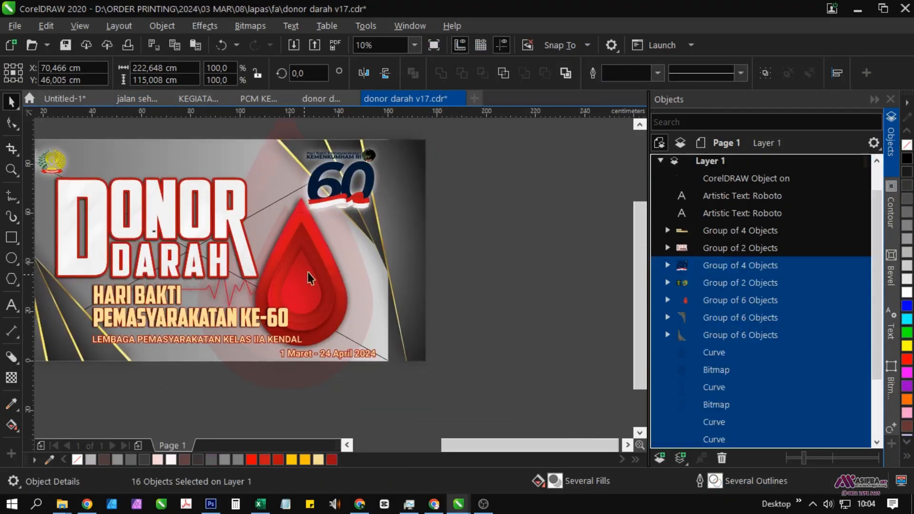
{"action": "key", "text": "Escape"}
{"action": "left_click_drag", "start_coordinate": [267, 297], "coordinate": [465, 307]}
{"action": "key", "text": "ctrl+c"}
Paste the blood drop group into the jalan sehat document and scale it down to about 12%.
{"action": "left_click", "coordinate": [139, 99]}
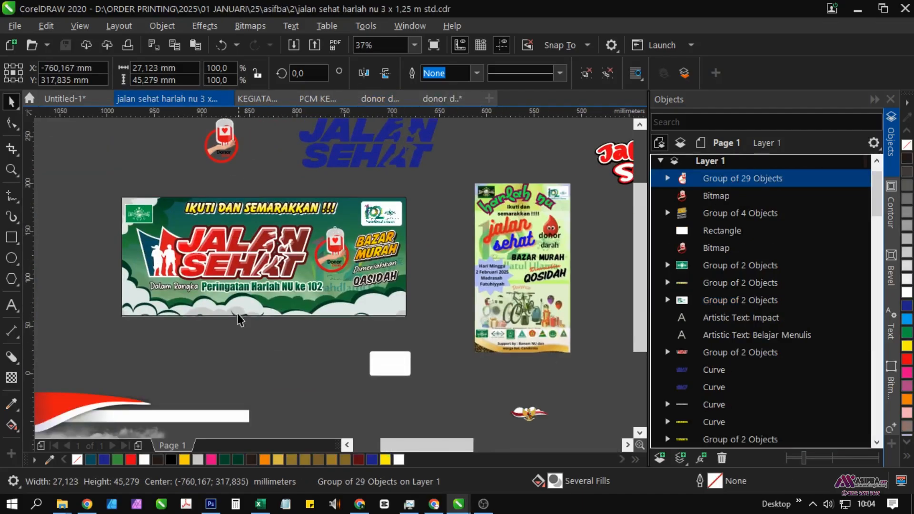
{"action": "left_click_drag", "start_coordinate": [391, 420], "coordinate": [322, 333]}
{"action": "key", "text": "ctrl+v"}
{"action": "scroll", "coordinate": [323, 333], "scroll_direction": "down", "scroll_amount": 2}
{"action": "left_click_drag", "start_coordinate": [547, 429], "coordinate": [485, 373]}
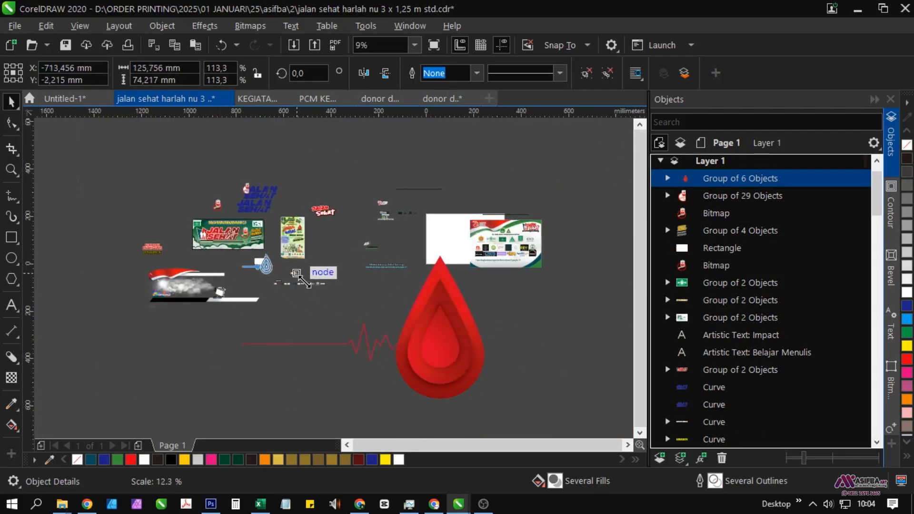
Move the Donor Darah logo off the banner and put the blood drop group in its place.
{"action": "left_click_drag", "start_coordinate": [299, 276], "coordinate": [308, 363]}
{"action": "scroll", "coordinate": [300, 277], "scroll_direction": "up", "scroll_amount": 2}
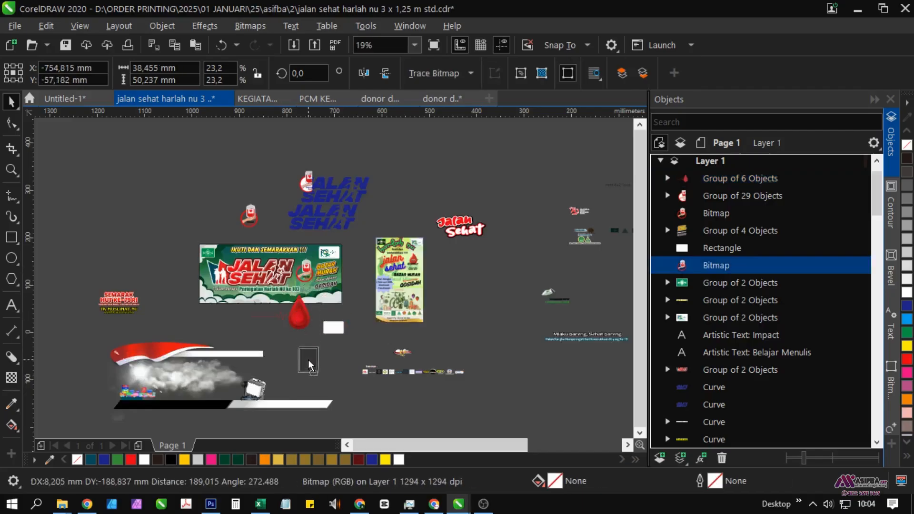
{"action": "scroll", "coordinate": [304, 310], "scroll_direction": "up", "scroll_amount": 1}
{"action": "left_click", "coordinate": [300, 322]}
{"action": "left_click_drag", "start_coordinate": [300, 322], "coordinate": [305, 363]}
{"action": "left_click_drag", "start_coordinate": [301, 364], "coordinate": [312, 281]}
Shrink the blood drop group to about 58 × 34 mm and position the drop between JALAN SEHAT and BAZAR MURAH.
{"action": "scroll", "coordinate": [288, 285], "scroll_direction": "up", "scroll_amount": 1}
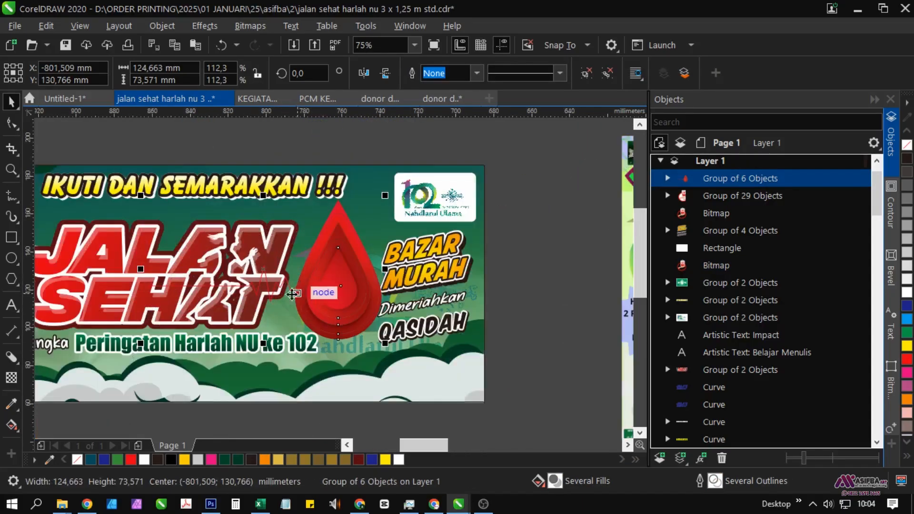
{"action": "left_click_drag", "start_coordinate": [385, 343], "coordinate": [365, 325]}
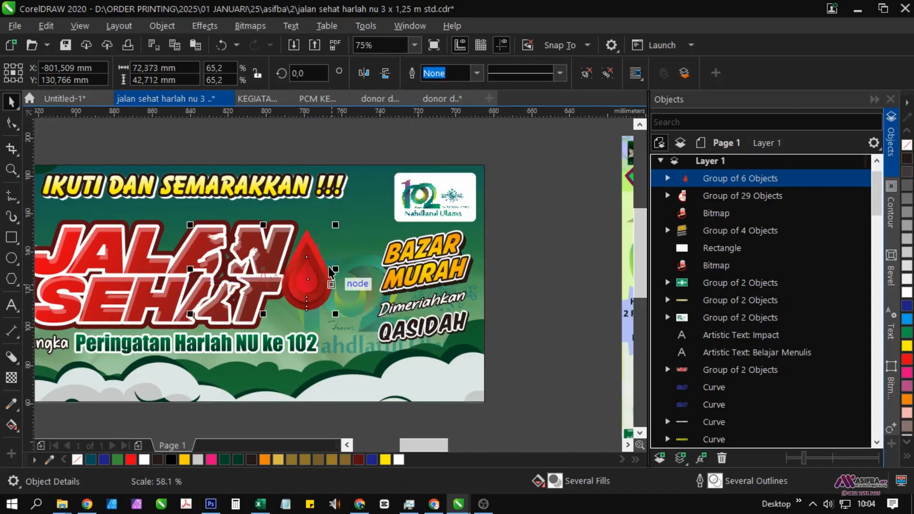
{"action": "scroll", "coordinate": [328, 270], "scroll_direction": "up", "scroll_amount": 1}
{"action": "left_click_drag", "start_coordinate": [292, 288], "coordinate": [378, 285]}
{"action": "scroll", "coordinate": [391, 310], "scroll_direction": "down", "scroll_amount": 1}
{"action": "scroll", "coordinate": [350, 288], "scroll_direction": "up", "scroll_amount": 1}
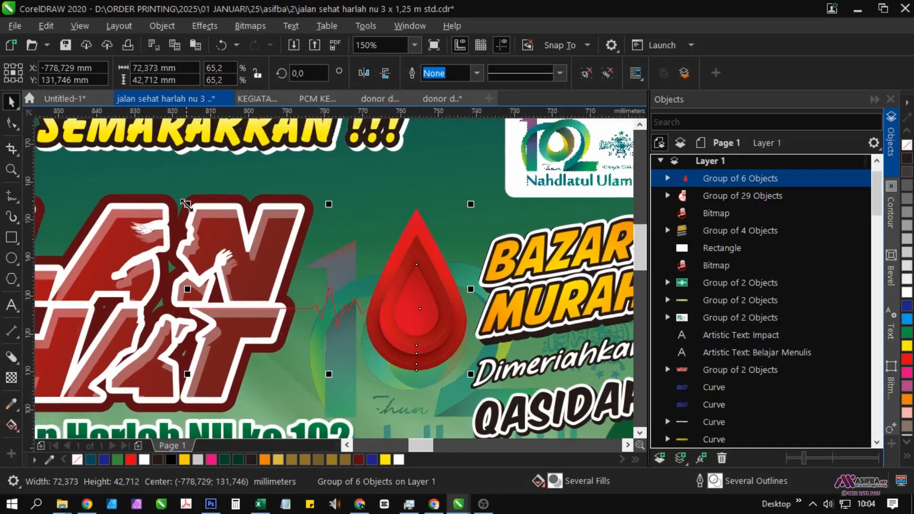
{"action": "left_click_drag", "start_coordinate": [187, 205], "coordinate": [241, 240]}
{"action": "left_click_drag", "start_coordinate": [390, 292], "coordinate": [197, 257]}
{"action": "scroll", "coordinate": [238, 273], "scroll_direction": "down", "scroll_amount": 1}
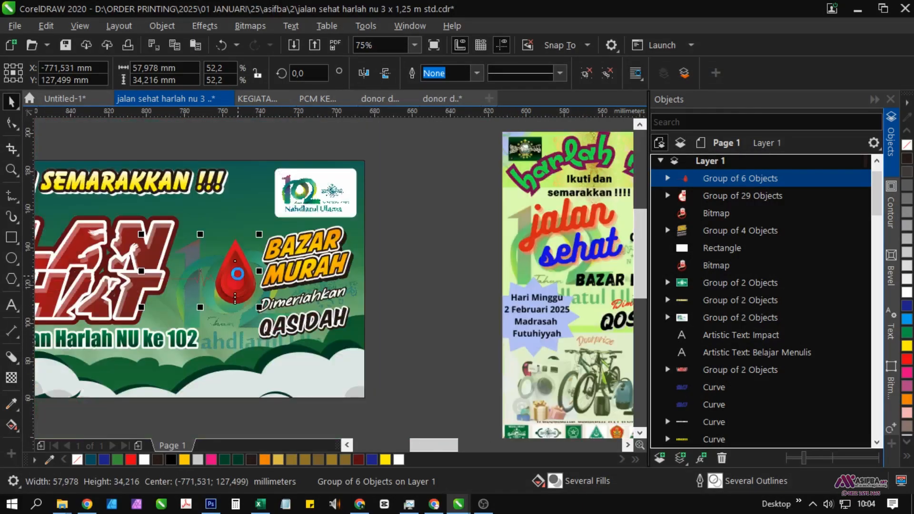
Try to ungroup the BAZAR MURAH, Dimeriahkan and QASIDAH block and rearrange its pieces on the banner.
{"action": "left_click", "coordinate": [327, 279]}
{"action": "left_click", "coordinate": [586, 73]}
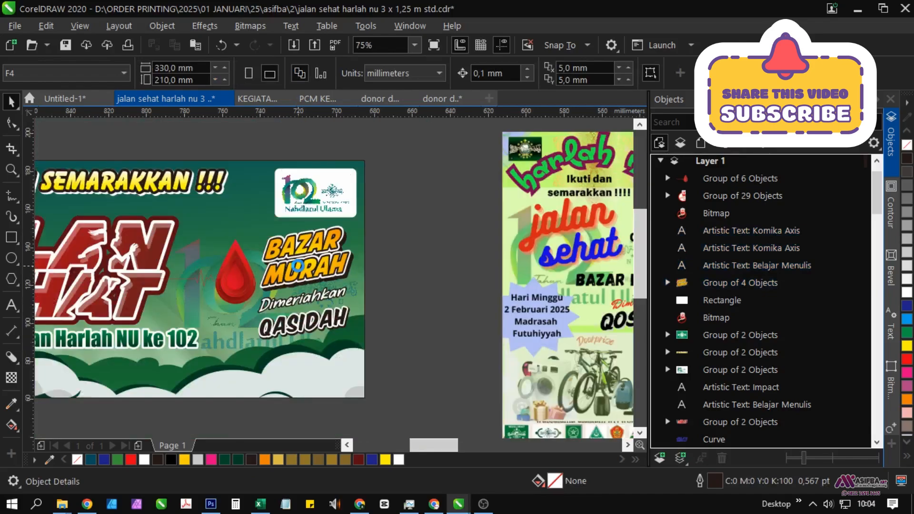
{"action": "left_click_drag", "start_coordinate": [399, 356], "coordinate": [252, 219]}
{"action": "scroll", "coordinate": [253, 220], "scroll_direction": "down", "scroll_amount": 1}
{"action": "scroll", "coordinate": [258, 244], "scroll_direction": "up", "scroll_amount": 1}
{"action": "left_click_drag", "start_coordinate": [292, 248], "coordinate": [303, 300]}
{"action": "left_click", "coordinate": [392, 300]}
{"action": "scroll", "coordinate": [236, 237], "scroll_direction": "up", "scroll_amount": 1}
{"action": "left_click", "coordinate": [216, 298]}
{"action": "left_click_drag", "start_coordinate": [216, 298], "coordinate": [530, 233]}
{"action": "scroll", "coordinate": [336, 255], "scroll_direction": "down", "scroll_amount": 1}
{"action": "left_click_drag", "start_coordinate": [354, 303], "coordinate": [214, 282]}
{"action": "scroll", "coordinate": [293, 300], "scroll_direction": "up", "scroll_amount": 1}
{"action": "scroll", "coordinate": [539, 172], "scroll_direction": "down", "scroll_amount": 1}
{"action": "left_click_drag", "start_coordinate": [449, 269], "coordinate": [316, 295]}
Undo the ungrouping and rearranging of the BAZAR MURAH, Dimeriahkan and QASIDAH block.
{"action": "key", "text": "ctrl+z"}
{"action": "key", "text": "ctrl+z"}
{"action": "key", "text": "ctrl+z"}
{"action": "key", "text": "ctrl+z"}
{"action": "key", "text": "ctrl+z"}
{"action": "key", "text": "ctrl+z"}
{"action": "key", "text": "ctrl+z"}
{"action": "key", "text": "ctrl+z"}
{"action": "key", "text": "ctrl+z"}
{"action": "key", "text": "ctrl+z"}
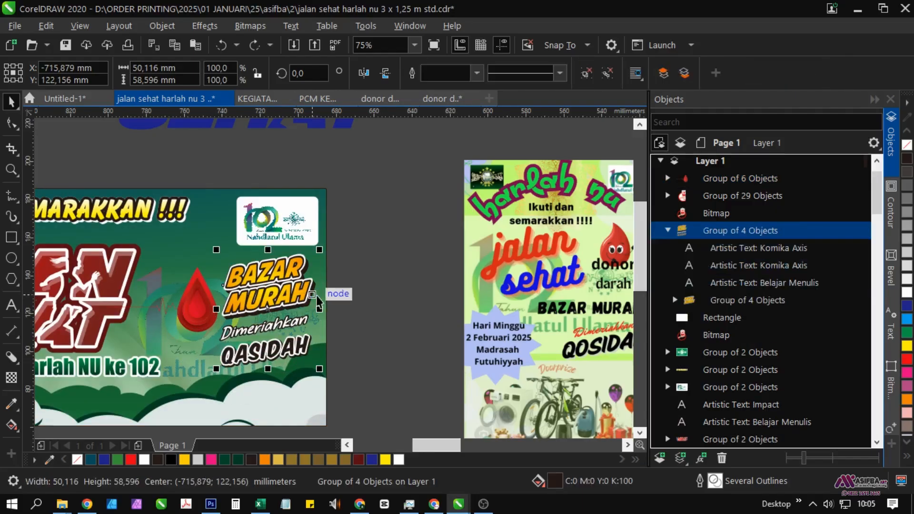
Export the Donor Darah bitmap as DONOR in PNG format with transparency at 500 dpi.
{"action": "scroll", "coordinate": [350, 318], "scroll_direction": "down", "scroll_amount": 2}
{"action": "left_click", "coordinate": [85, 190]}
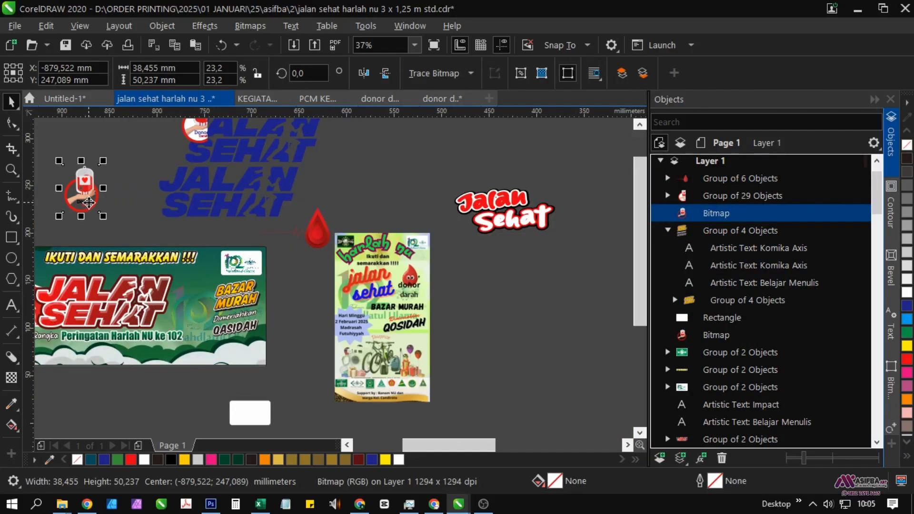
{"action": "key", "text": "ctrl+e"}
{"action": "type", "text": "DONOR"}
{"action": "key", "text": "Return"}
{"action": "left_click", "coordinate": [763, 358]}
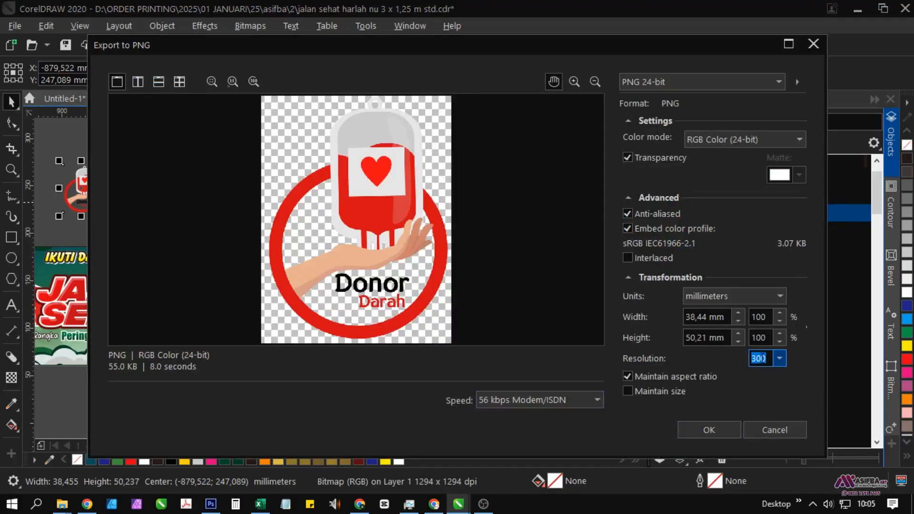
{"action": "key", "text": "Return"}
Close the donor darah v17.cdr document.
{"action": "left_click", "coordinate": [300, 384]}
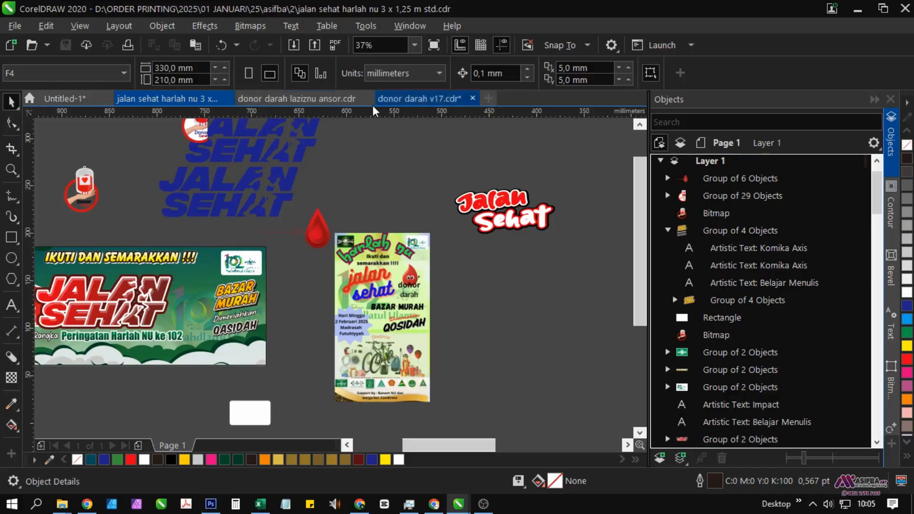
{"action": "left_click", "coordinate": [473, 99]}
{"action": "left_click", "coordinate": [461, 292]}
Open the exported DONOR.png from the order folder in Photoshop.
{"action": "key", "text": "alt+Tab"}
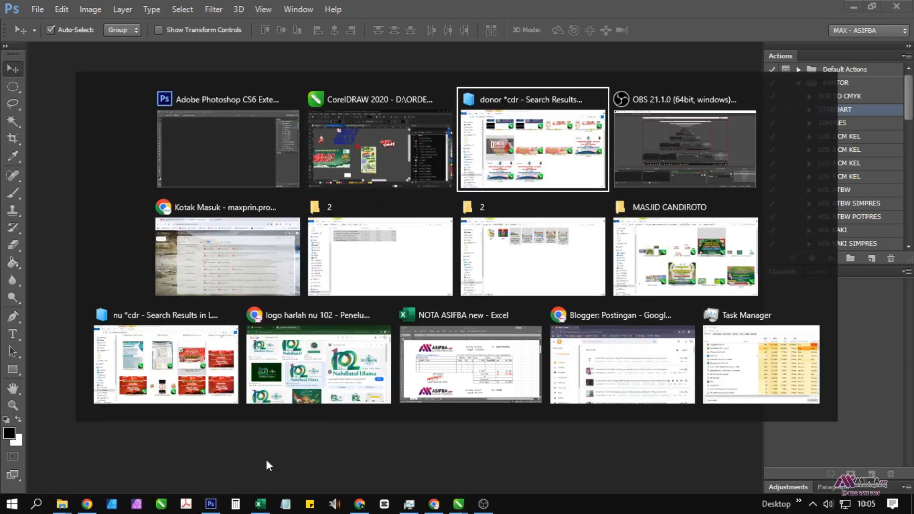
{"action": "left_click", "coordinate": [497, 271]}
{"action": "left_click", "coordinate": [378, 47]}
{"action": "left_click_drag", "start_coordinate": [416, 114], "coordinate": [264, 382]}
Scale the Donor Darah logo down slightly and reposition it so it has a transparent margin on all sides.
{"action": "key", "text": "ctrl+t"}
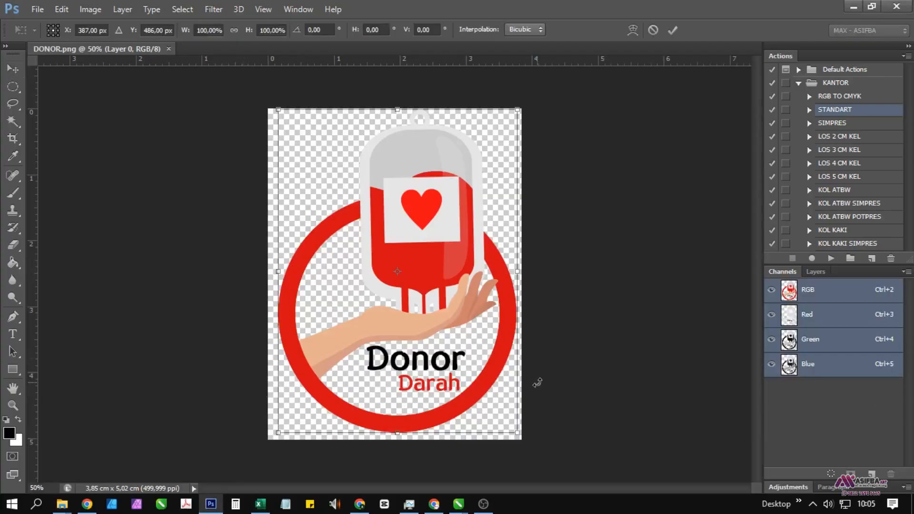
{"action": "left_click_drag", "start_coordinate": [517, 433], "coordinate": [494, 400]}
{"action": "left_click_drag", "start_coordinate": [421, 354], "coordinate": [430, 368]}
{"action": "key", "text": "Return"}
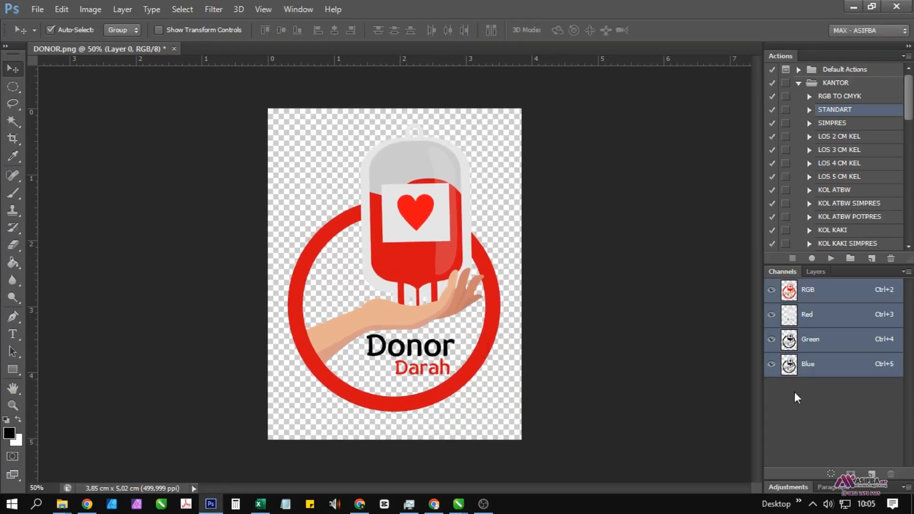
Add a 15 px outside stroke in white (ffffff) to the logo layer.
{"action": "left_click", "coordinate": [815, 271]}
{"action": "left_click", "coordinate": [801, 474]}
{"action": "left_click", "coordinate": [821, 347]}
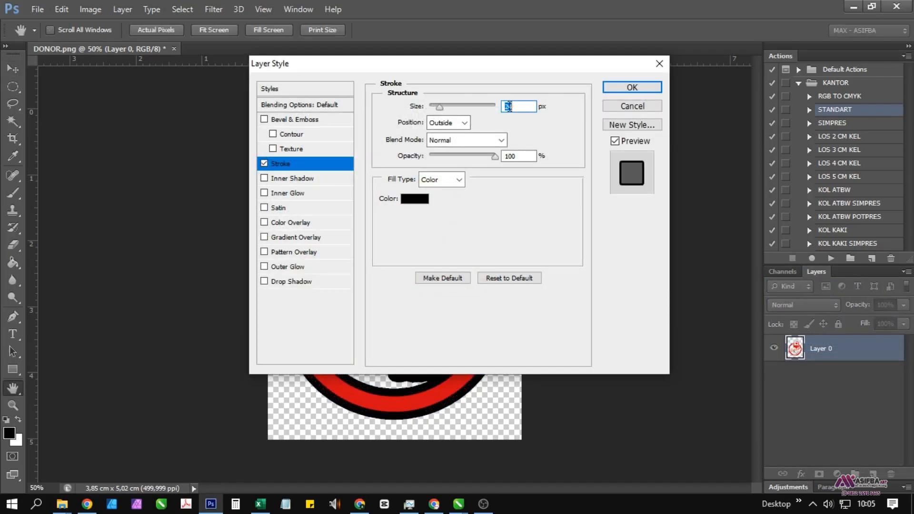
{"action": "left_click", "coordinate": [416, 198]}
{"action": "left_click", "coordinate": [381, 148]}
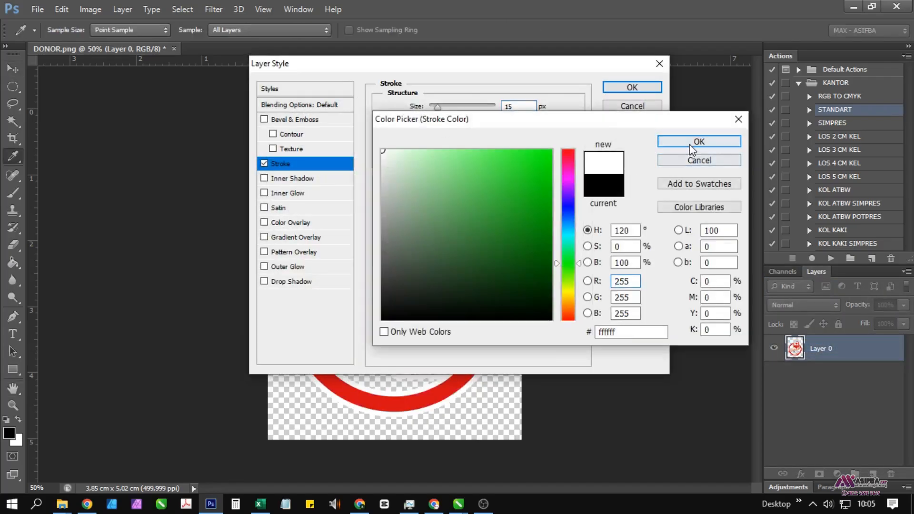
{"action": "left_click", "coordinate": [690, 145]}
{"action": "mouse_move", "coordinate": [412, 62]}
{"action": "left_mouse_down"}
{"action": "mouse_move", "coordinate": [584, 193]}
{"action": "mouse_move", "coordinate": [589, 173]}
{"action": "left_mouse_up"}
{"action": "key", "text": "Return"}
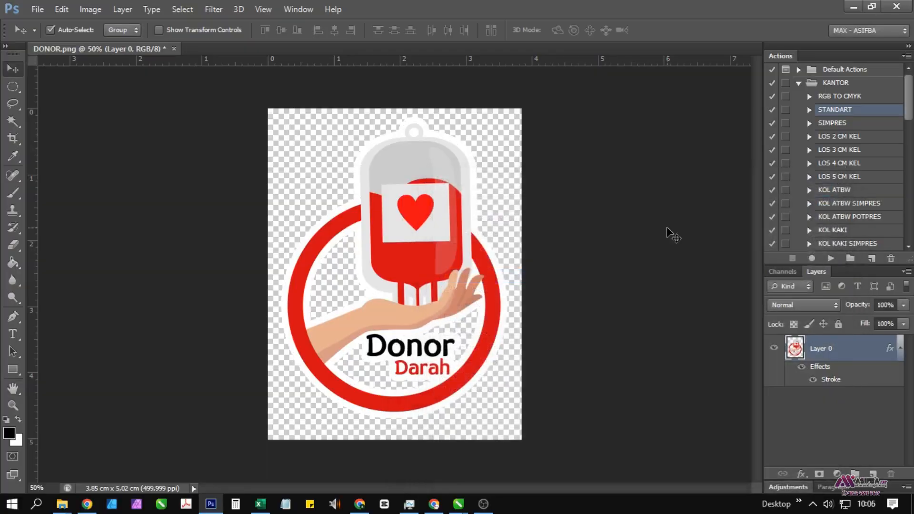
Save the outlined logo as DONOR.tif.
{"action": "key", "text": "ctrl+shift+s"}
{"action": "left_click", "coordinate": [628, 267]}
{"action": "left_click", "coordinate": [544, 82]}
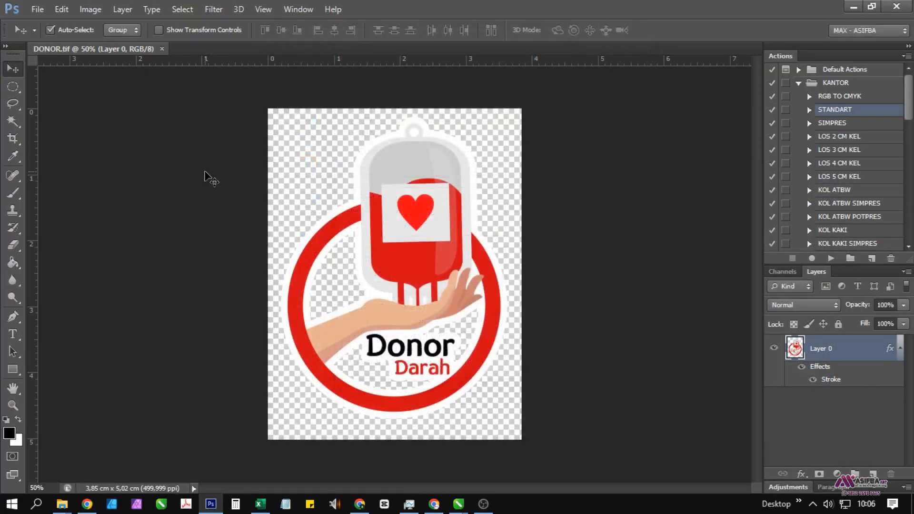
Switch to CorelDRAW and import DONOR.tif onto the banner between JALAN SEHAT and BAZAR MURAH.
{"action": "key", "text": "alt+Tab"}
{"action": "left_click_drag", "start_coordinate": [484, 126], "coordinate": [200, 310]}
{"action": "scroll", "coordinate": [191, 326], "scroll_direction": "up", "scroll_amount": 1}
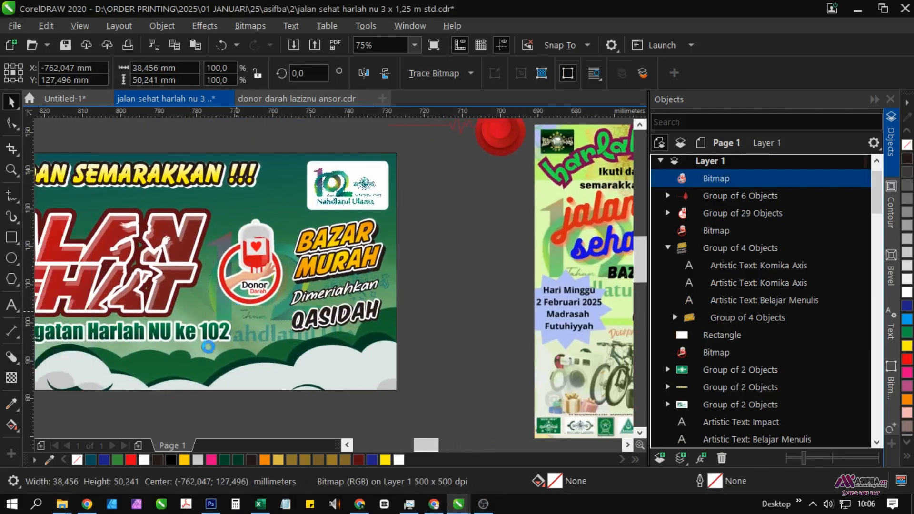
Add the artistic text "Minggu, 2 Februari 2025" in 24 pt Arial and place it just below the banner.
{"action": "scroll", "coordinate": [200, 310], "scroll_direction": "up", "scroll_amount": 2}
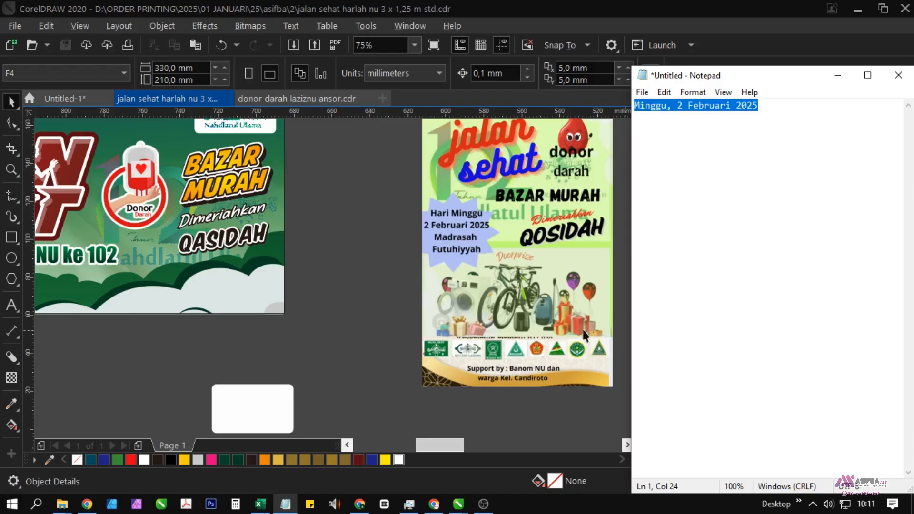
{"action": "left_click", "coordinate": [213, 319]}
{"action": "left_click_drag", "start_coordinate": [215, 313], "coordinate": [433, 348]}
{"action": "left_click", "coordinate": [12, 305]}
{"action": "left_click_drag", "start_coordinate": [230, 353], "coordinate": [347, 350]}
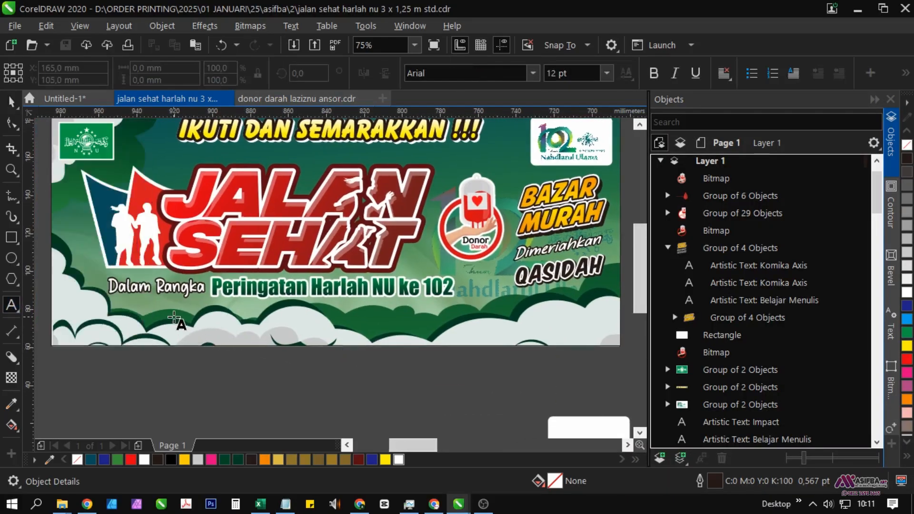
{"action": "left_click", "coordinate": [174, 317]}
{"action": "type", "text": "Minggu, 2 Februari 2025"}
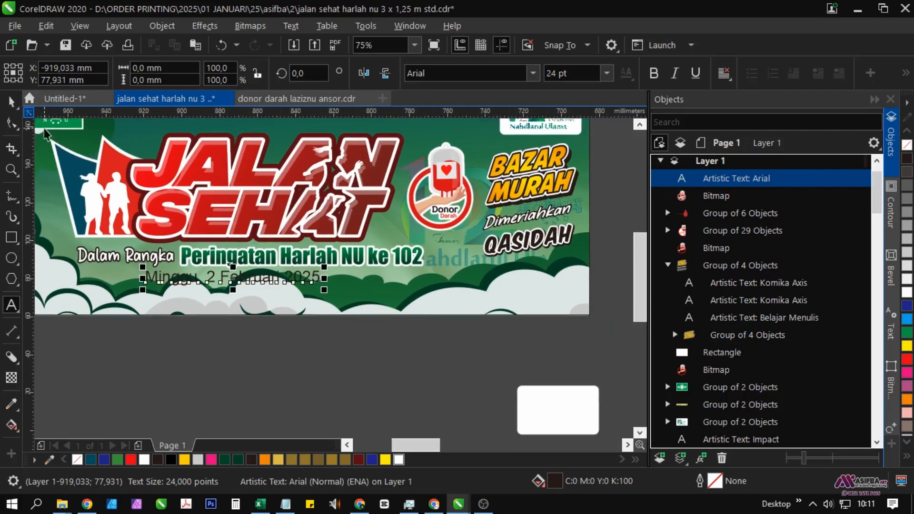
{"action": "left_click", "coordinate": [12, 102]}
{"action": "left_click", "coordinate": [228, 357]}
{"action": "left_click_drag", "start_coordinate": [247, 278], "coordinate": [257, 341]}
Draw a rectangle about 100 × 13.6 mm under the Peringatan Harlah NU ke 102 line and fully round its corners.
{"action": "scroll", "coordinate": [372, 312], "scroll_direction": "down", "scroll_amount": 2}
{"action": "scroll", "coordinate": [223, 325], "scroll_direction": "up", "scroll_amount": 2}
{"action": "scroll", "coordinate": [210, 285], "scroll_direction": "down", "scroll_amount": 3}
{"action": "scroll", "coordinate": [261, 284], "scroll_direction": "up", "scroll_amount": 3}
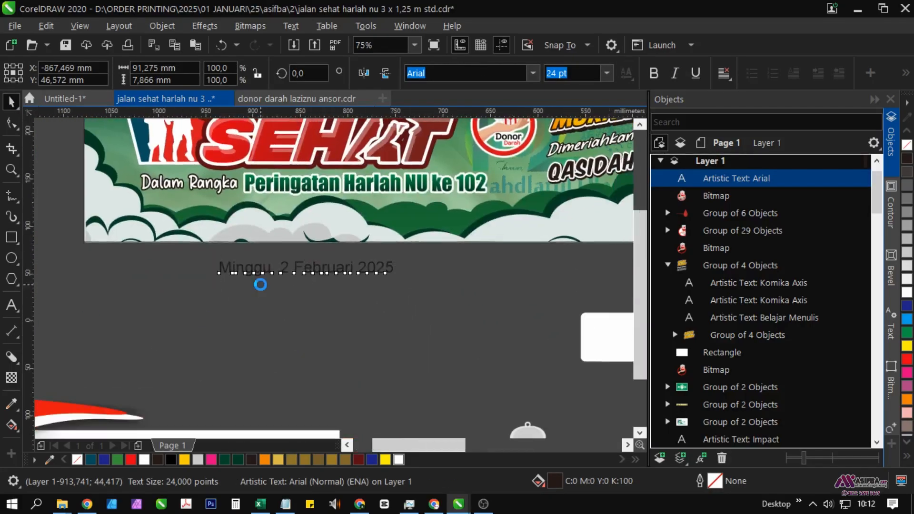
{"action": "scroll", "coordinate": [261, 285], "scroll_direction": "down", "scroll_amount": 2}
{"action": "left_click_drag", "start_coordinate": [475, 281], "coordinate": [351, 281]}
{"action": "left_click_drag", "start_coordinate": [446, 316], "coordinate": [251, 314]}
{"action": "left_click_drag", "start_coordinate": [192, 323], "coordinate": [403, 322]}
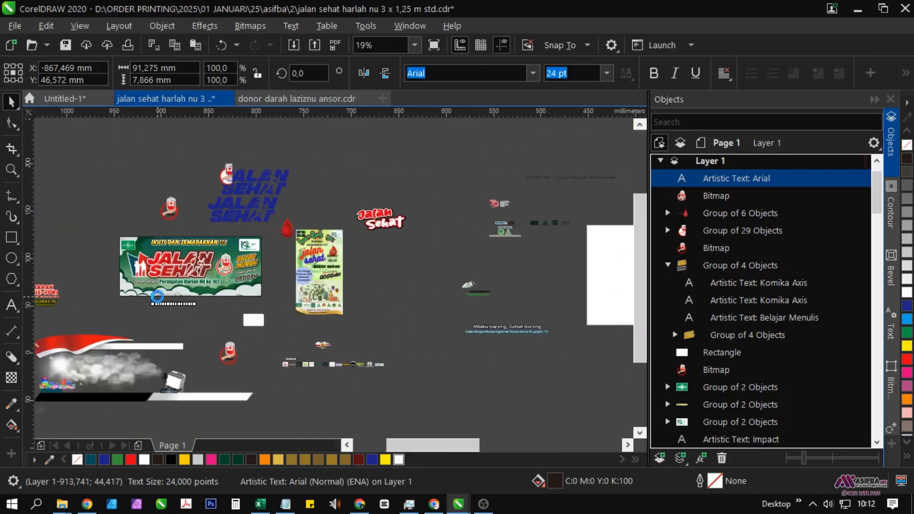
{"action": "scroll", "coordinate": [157, 296], "scroll_direction": "up", "scroll_amount": 5}
{"action": "left_click", "coordinate": [11, 236]}
{"action": "left_click_drag", "start_coordinate": [116, 283], "coordinate": [495, 334]}
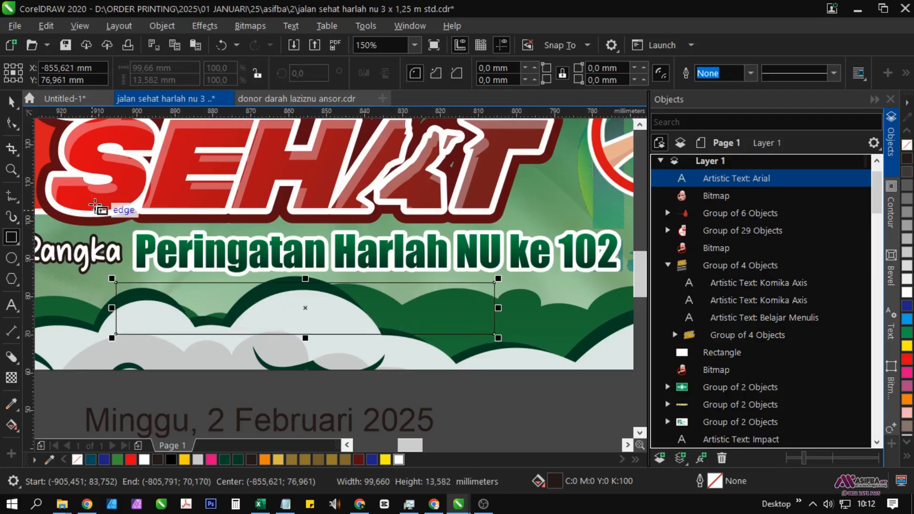
{"action": "left_click", "coordinate": [12, 123]}
{"action": "left_click_drag", "start_coordinate": [116, 284], "coordinate": [236, 334]}
{"action": "left_click_drag", "start_coordinate": [280, 323], "coordinate": [267, 308]}
Bring the date text to the front and set its font to Poppins Bold.
{"action": "key", "text": "space"}
{"action": "left_click", "coordinate": [263, 408]}
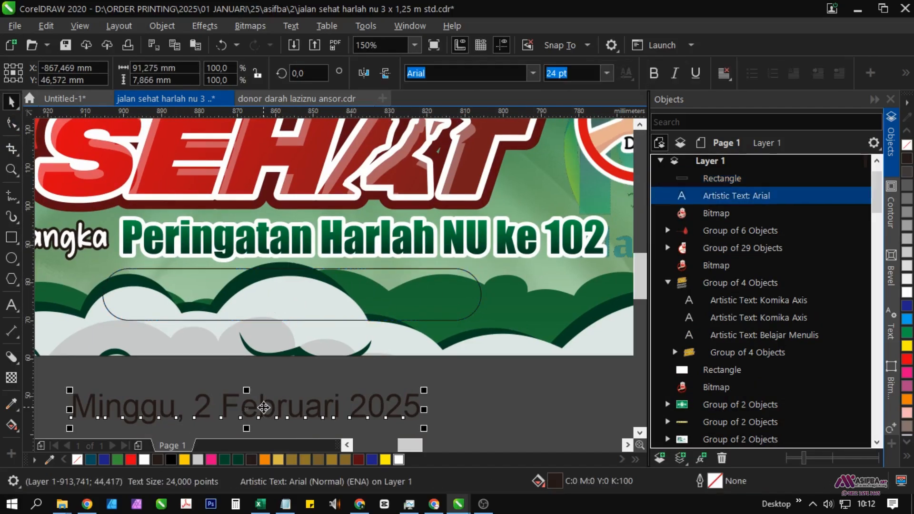
{"action": "key", "text": "shift+Page_Up"}
{"action": "type", "text": "p"}
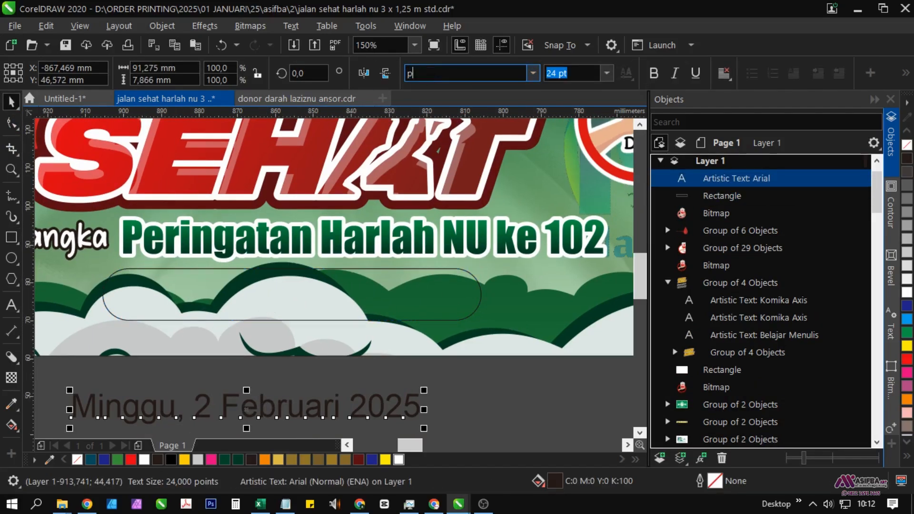
{"action": "type", "text": "oppins"}
{"action": "key", "text": "Return"}
{"action": "left_click", "coordinate": [653, 74]}
Fill the rounded rectangle with yellow (C0 M0 Y100 K0).
{"action": "left_click", "coordinate": [418, 318]}
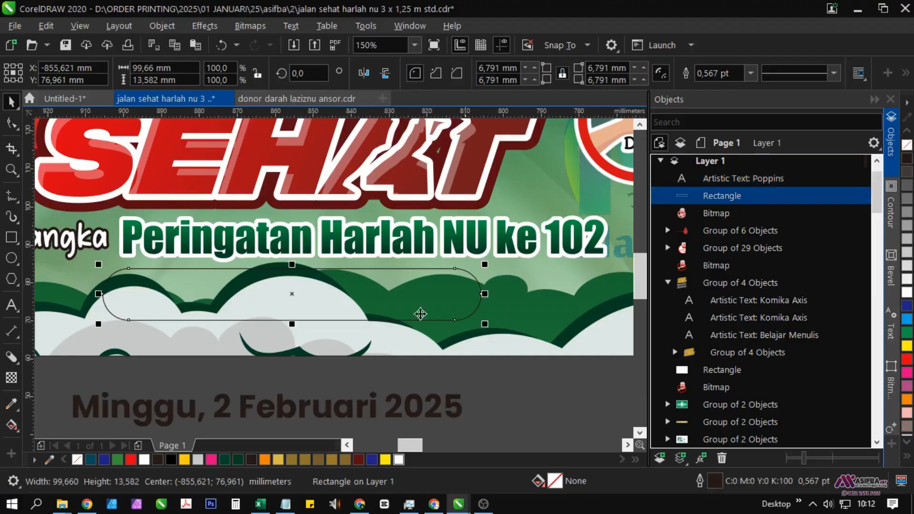
{"action": "scroll", "coordinate": [362, 339], "scroll_direction": "down", "scroll_amount": 2}
{"action": "left_click", "coordinate": [238, 459]}
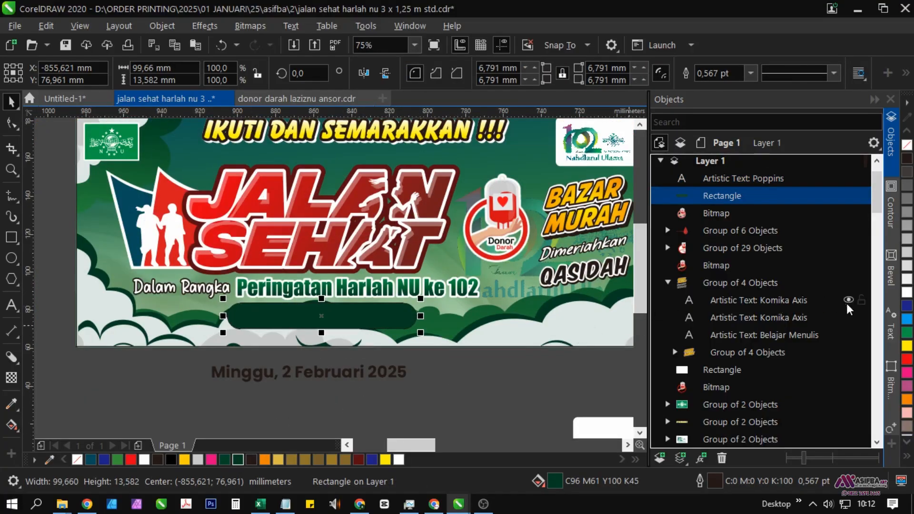
{"action": "left_click", "coordinate": [907, 346]}
{"action": "scroll", "coordinate": [372, 333], "scroll_direction": "up", "scroll_amount": 2}
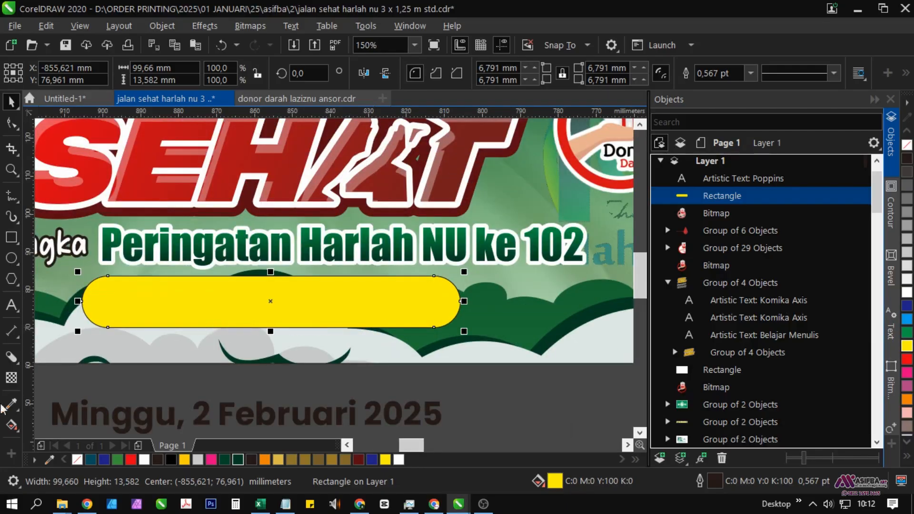
Apply an elliptical fountain fill to the rounded rectangle, centred on it, with a yellow centre and an orange edge.
{"action": "key", "text": "g"}
{"action": "left_click", "coordinate": [73, 320]}
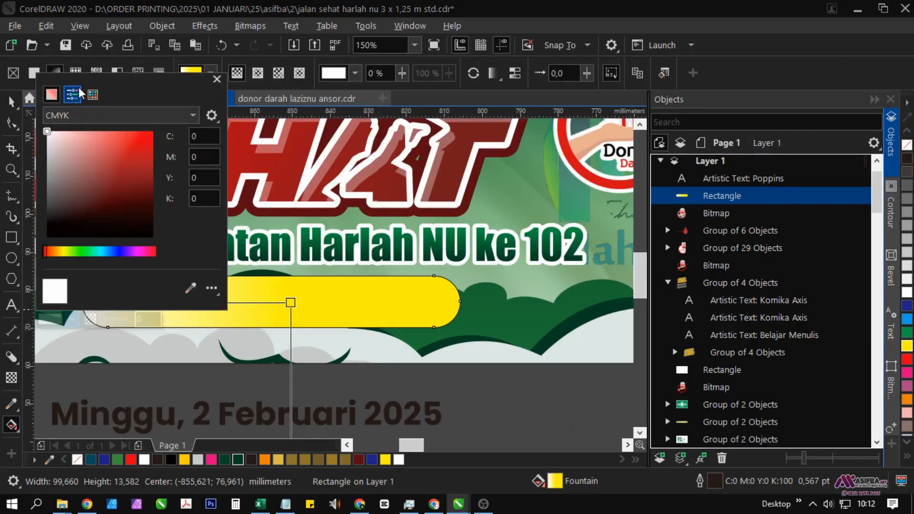
{"action": "left_click", "coordinate": [96, 94]}
{"action": "left_click", "coordinate": [100, 173]}
{"action": "left_click", "coordinate": [257, 73]}
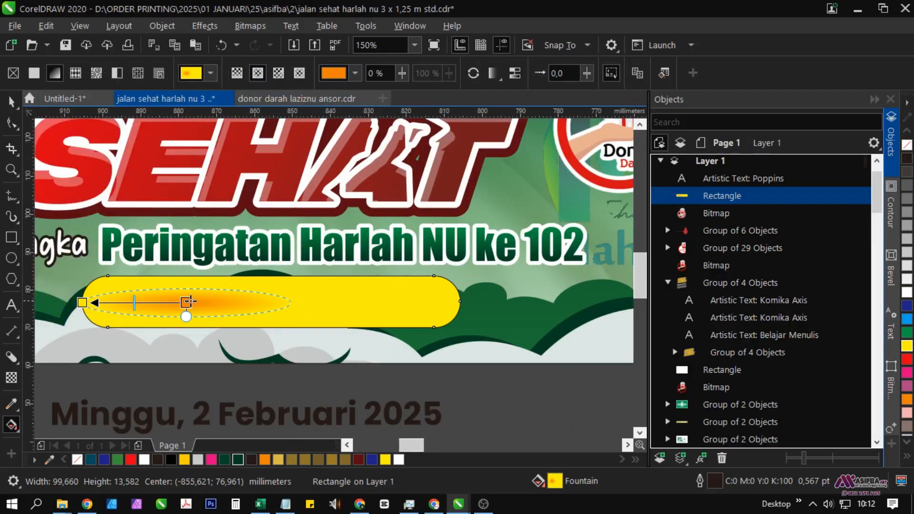
{"action": "left_click_drag", "start_coordinate": [283, 298], "coordinate": [281, 299]}
{"action": "left_click", "coordinate": [254, 319]}
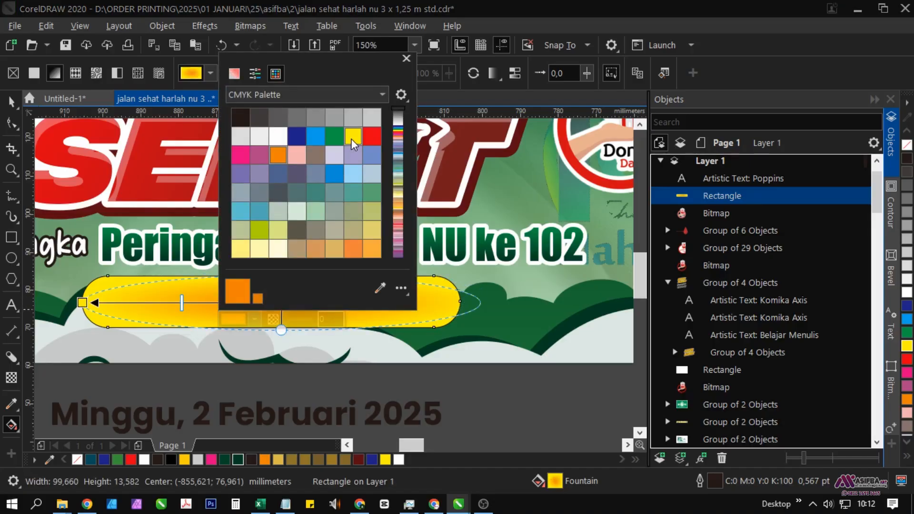
{"action": "left_click", "coordinate": [351, 136]}
{"action": "left_click", "coordinate": [82, 302]}
{"action": "left_click", "coordinate": [72, 320]}
{"action": "left_click", "coordinate": [95, 155]}
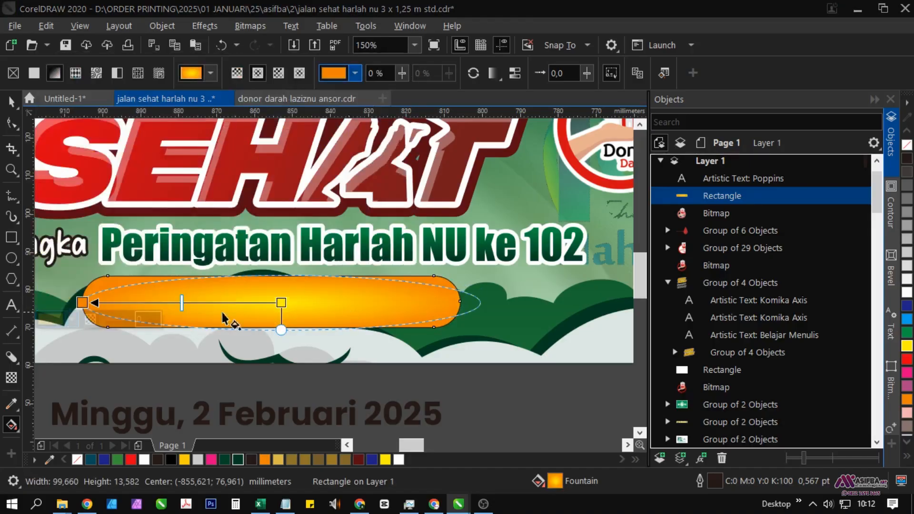
{"action": "scroll", "coordinate": [213, 285], "scroll_direction": "down", "scroll_amount": 1}
{"action": "key", "text": "space"}
Remove the rounded rectangle's outline and reduce its height to about 10 mm.
{"action": "left_click", "coordinate": [221, 348]}
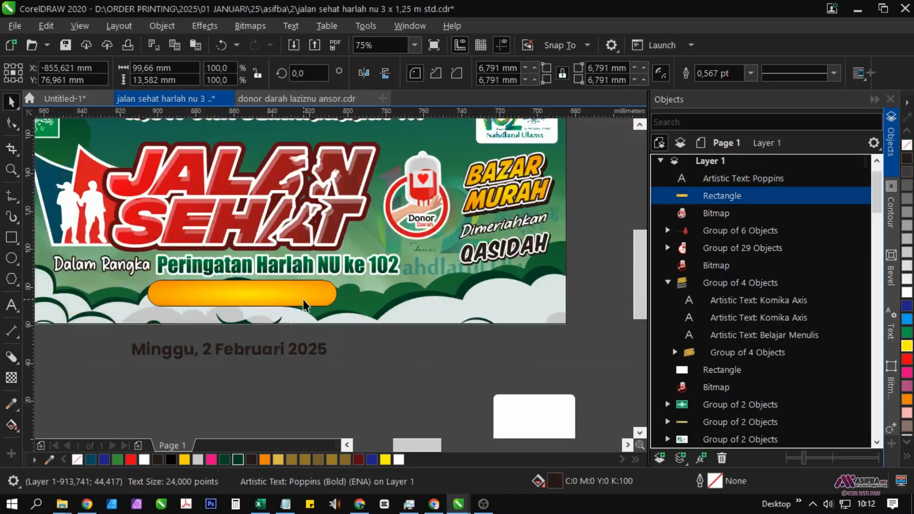
{"action": "left_click", "coordinate": [218, 303]}
{"action": "right_click", "coordinate": [906, 145]}
{"action": "scroll", "coordinate": [273, 286], "scroll_direction": "up", "scroll_amount": 1}
{"action": "scroll", "coordinate": [211, 332], "scroll_direction": "down", "scroll_amount": 2}
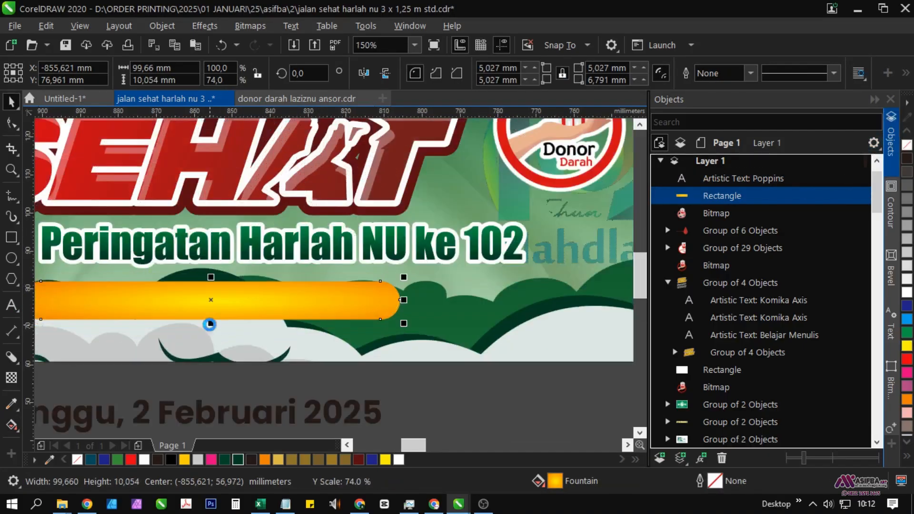
Centre the date text horizontally and vertically on the orange rounded bar.
{"action": "left_click", "coordinate": [327, 351]}
{"action": "left_click", "coordinate": [259, 295], "text": "shift"}
{"action": "key", "text": "c"}
{"action": "key", "text": "e"}
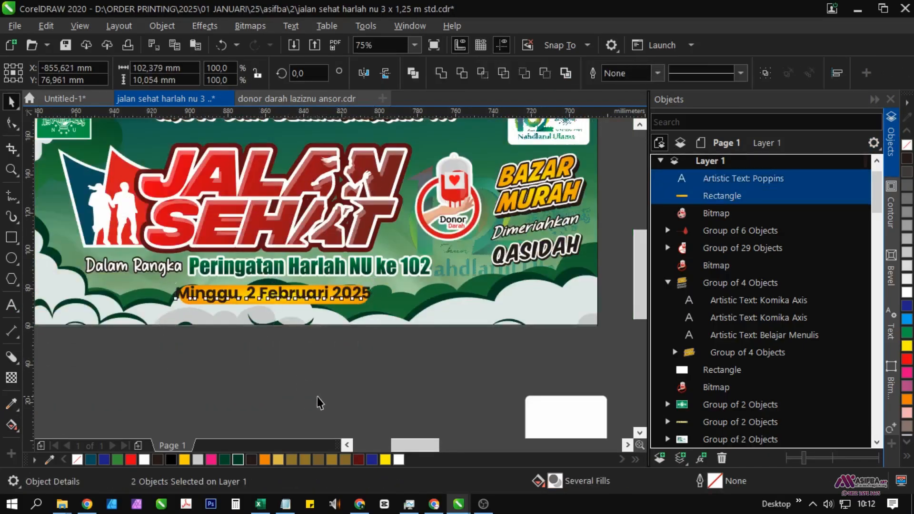
Shrink the date text to about 18 pt so it fits inside the bar and keep it centred.
{"action": "left_click", "coordinate": [317, 400]}
{"action": "left_click", "coordinate": [330, 293]}
{"action": "scroll", "coordinate": [331, 293], "scroll_direction": "up", "scroll_amount": 1}
{"action": "left_click_drag", "start_coordinate": [416, 277], "coordinate": [399, 281]}
{"action": "left_click", "coordinate": [400, 297], "text": "shift"}
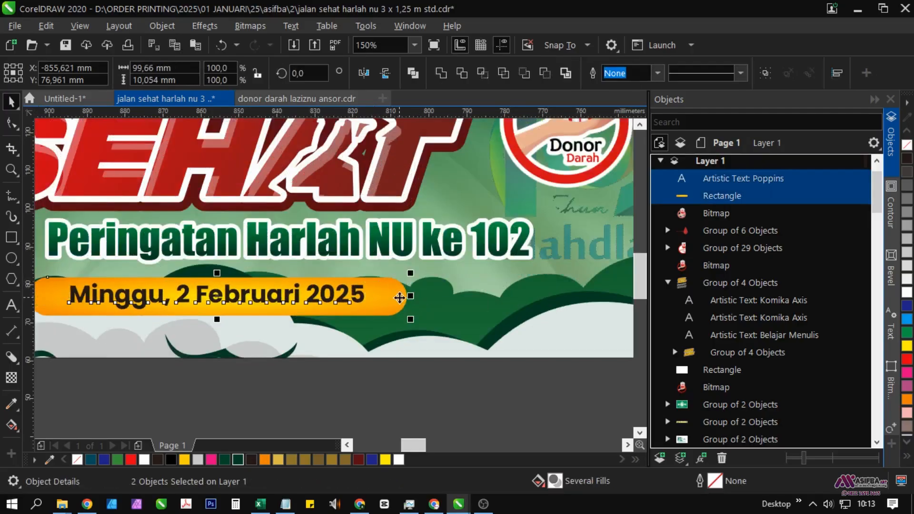
{"action": "left_click", "coordinate": [394, 392]}
Examine the event date and venue details on the client's poster.
{"action": "left_click", "coordinate": [328, 298]}
{"action": "scroll", "coordinate": [328, 297], "scroll_direction": "down", "scroll_amount": 1}
{"action": "left_click", "coordinate": [343, 357]}
{"action": "left_click_drag", "start_coordinate": [346, 336], "coordinate": [205, 361]}
{"action": "scroll", "coordinate": [202, 359], "scroll_direction": "down", "scroll_amount": 1}
{"action": "scroll", "coordinate": [407, 318], "scroll_direction": "up", "scroll_amount": 1}
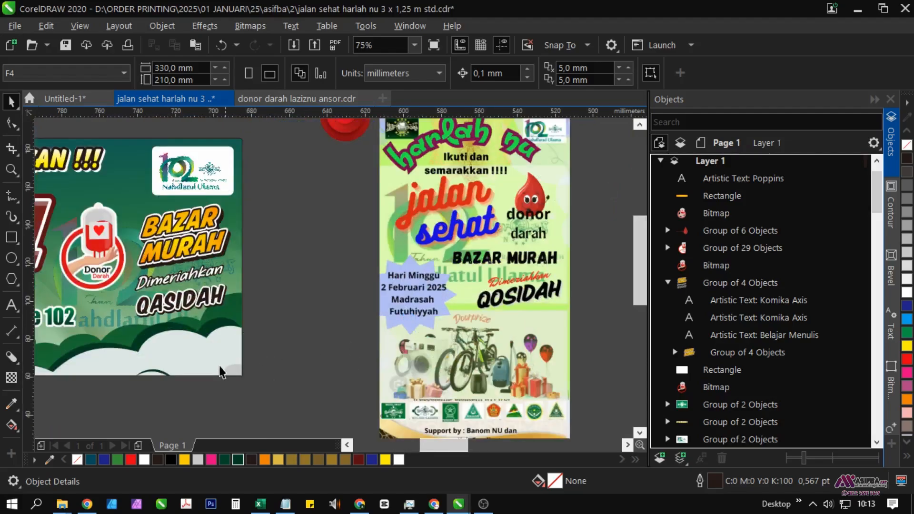
{"action": "left_click_drag", "start_coordinate": [114, 383], "coordinate": [596, 379]}
Place a copy of the orange bar below the banner and fill the bar behind the date with white.
{"action": "left_click", "coordinate": [480, 351]}
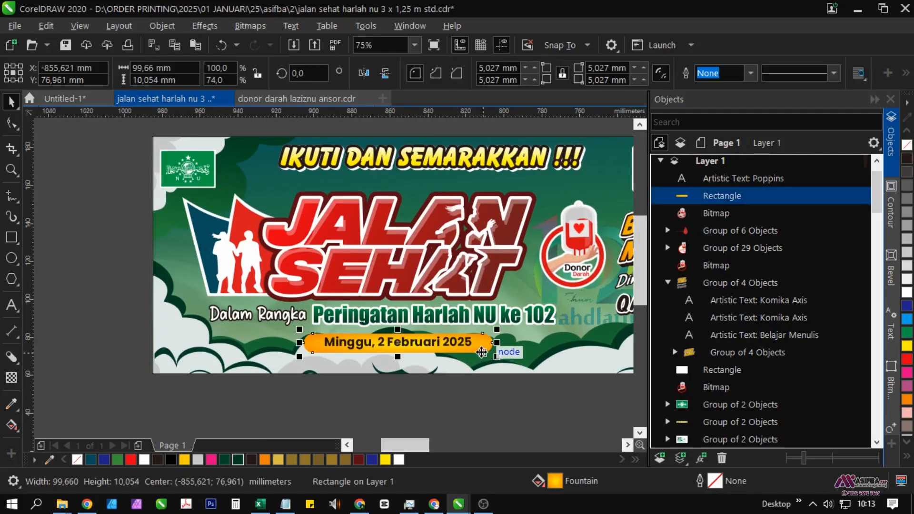
{"action": "left_click_drag", "start_coordinate": [480, 351], "coordinate": [480, 420]}
{"action": "right_click", "coordinate": [481, 419]}
{"action": "left_click", "coordinate": [481, 349]}
{"action": "left_click", "coordinate": [906, 291]}
Move the date text to the left and append "| Madrasah Futuhiyah" to it.
{"action": "left_click_drag", "start_coordinate": [516, 390], "coordinate": [256, 324]}
{"action": "left_click_drag", "start_coordinate": [364, 352], "coordinate": [280, 352]}
{"action": "left_click_drag", "start_coordinate": [386, 372], "coordinate": [202, 335]}
{"action": "key", "text": "Escape"}
{"action": "double_click", "coordinate": [287, 331]}
{"action": "scroll", "coordinate": [203, 335], "scroll_direction": "down", "scroll_amount": 1}
{"action": "left_click_drag", "start_coordinate": [298, 342], "coordinate": [396, 360]}
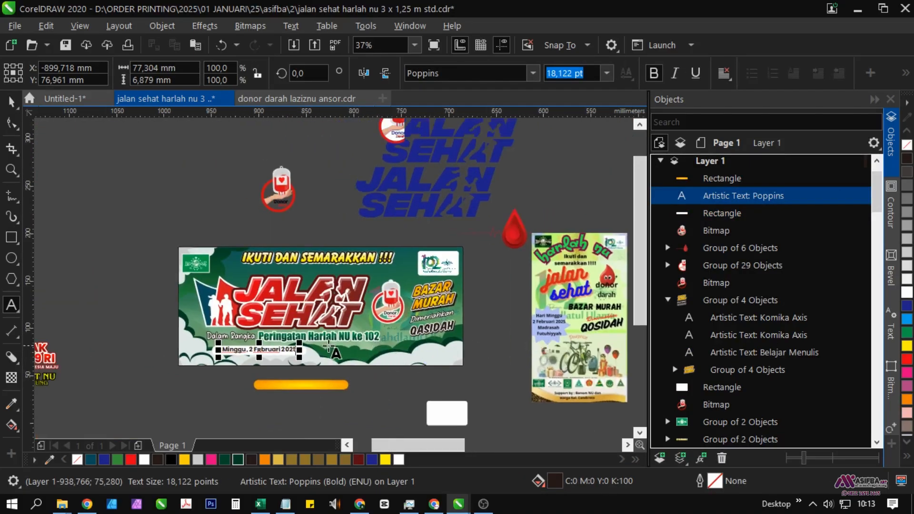
{"action": "scroll", "coordinate": [295, 346], "scroll_direction": "up", "scroll_amount": 3}
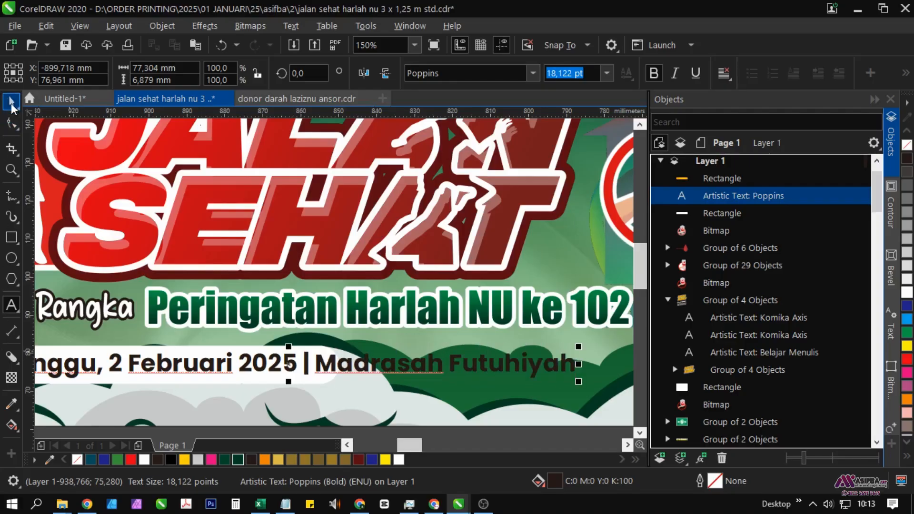
Widen the white bar to about 169 mm so it spans behind the whole date and venue line.
{"action": "left_click", "coordinate": [217, 382]}
{"action": "scroll", "coordinate": [245, 371], "scroll_direction": "down", "scroll_amount": 2}
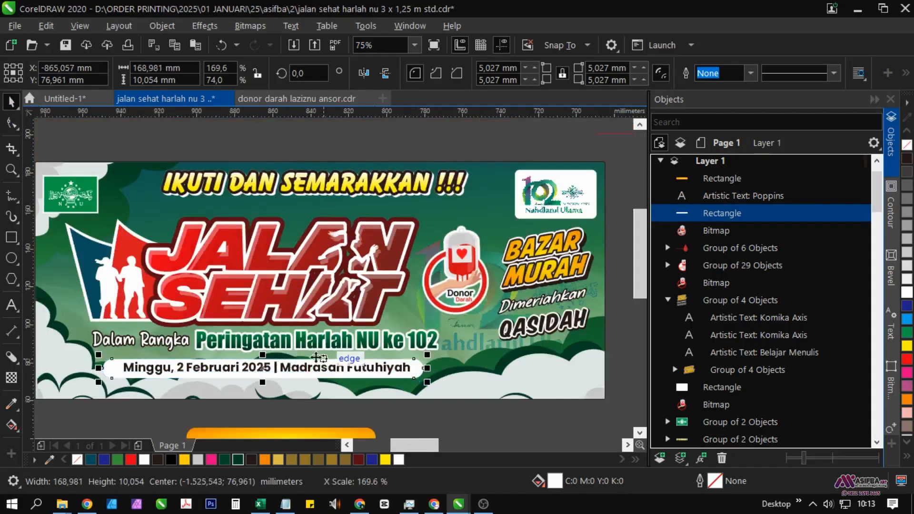
Group "Dalam Rangka" with "Peringatan Harlah NU ke 102" and centre the white date bar horizontally on that line.
{"action": "left_click", "coordinate": [325, 341], "text": "shift"}
{"action": "key", "text": "c"}
{"action": "left_click", "coordinate": [355, 398]}
{"action": "left_click", "coordinate": [233, 349]}
{"action": "left_click", "coordinate": [156, 340], "text": "shift"}
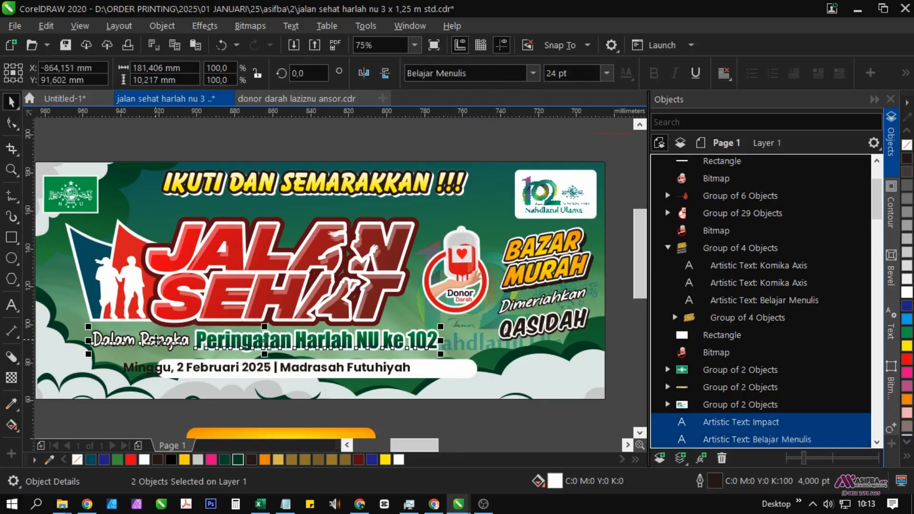
{"action": "key", "text": "ctrl+g"}
{"action": "left_click", "coordinate": [253, 412]}
{"action": "left_click", "coordinate": [387, 363]}
{"action": "left_click", "coordinate": [346, 343], "text": "shift"}
{"action": "key", "text": "c"}
{"action": "left_click", "coordinate": [406, 422]}
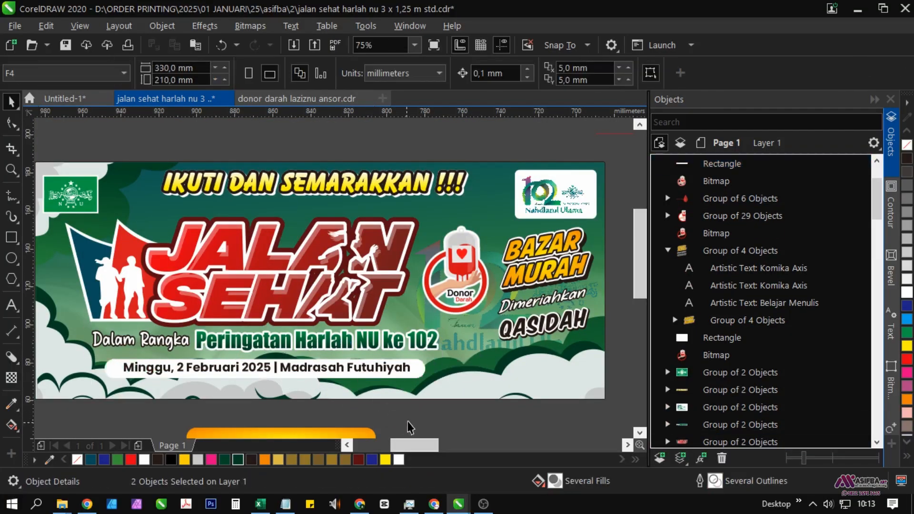
Centre the date text and its white bar horizontally on the JALAN SEHAT title.
{"action": "left_click_drag", "start_coordinate": [397, 405], "coordinate": [430, 329]}
{"action": "left_click_drag", "start_coordinate": [484, 363], "coordinate": [108, 269]}
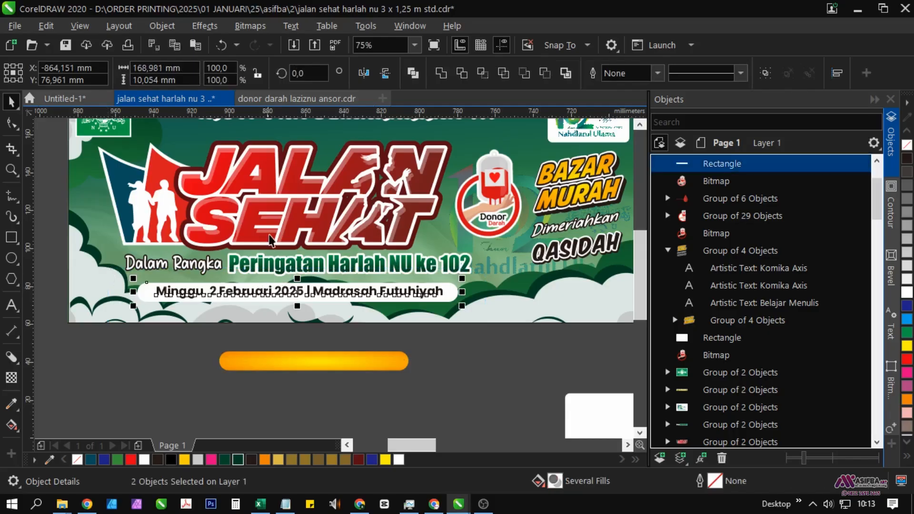
{"action": "left_click", "coordinate": [269, 234], "text": "shift"}
{"action": "key", "text": "c"}
{"action": "left_click", "coordinate": [470, 352]}
{"action": "key", "text": "F3"}
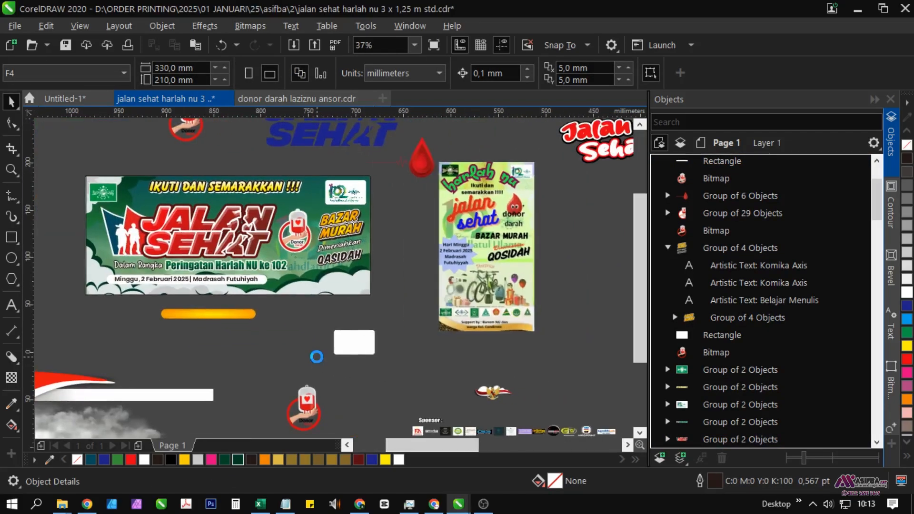
Set the date and venue text to Poppins ExtraBold.
{"action": "key", "text": "ctrl+v"}
{"action": "left_click", "coordinate": [533, 73]}
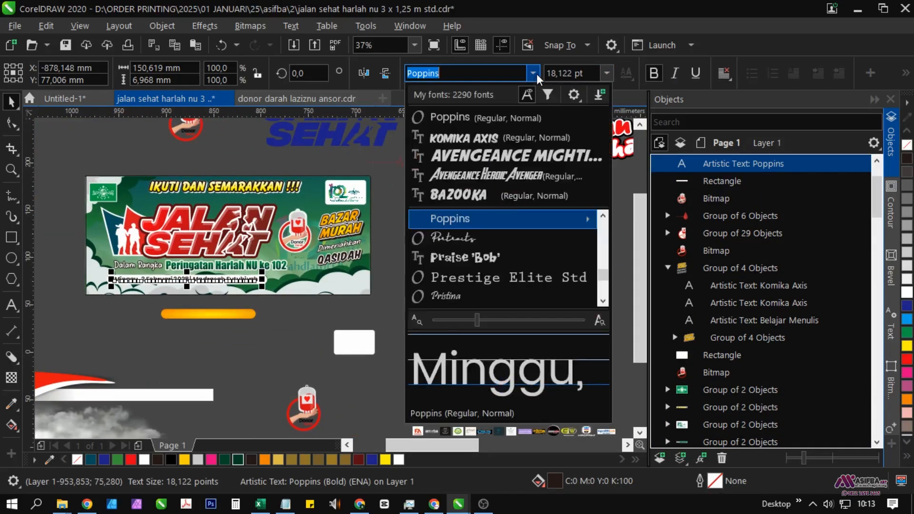
{"action": "mouse_move", "coordinate": [533, 222]}
{"action": "left_click", "coordinate": [687, 429]}
{"action": "left_click", "coordinate": [322, 367]}
Move the Donor Darah logo on the banner slightly upward.
{"action": "scroll", "coordinate": [500, 311], "scroll_direction": "up", "scroll_amount": 1}
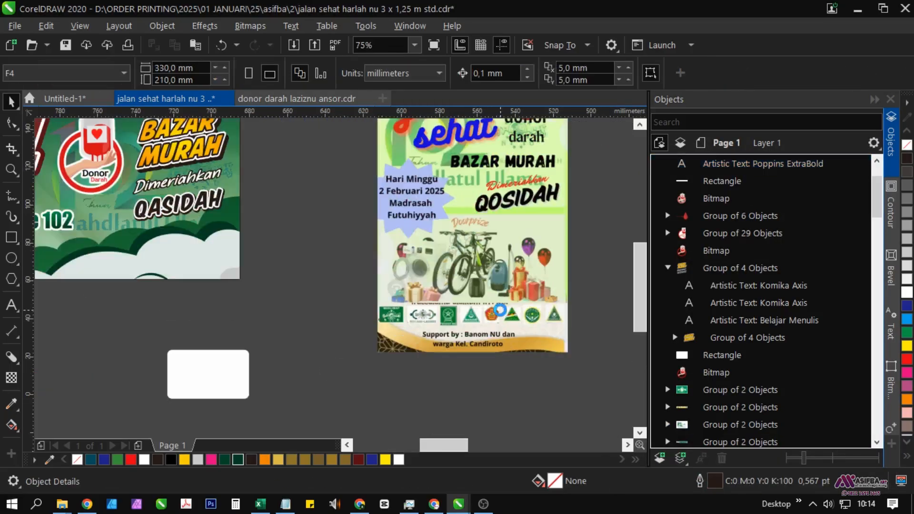
{"action": "scroll", "coordinate": [372, 353], "scroll_direction": "down", "scroll_amount": 2}
{"action": "left_click", "coordinate": [258, 327]}
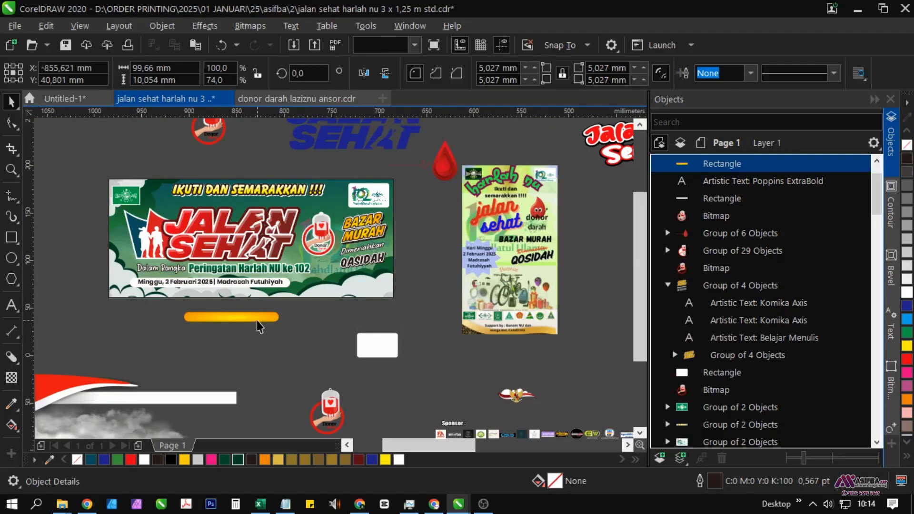
{"action": "scroll", "coordinate": [543, 254], "scroll_direction": "up", "scroll_amount": 1}
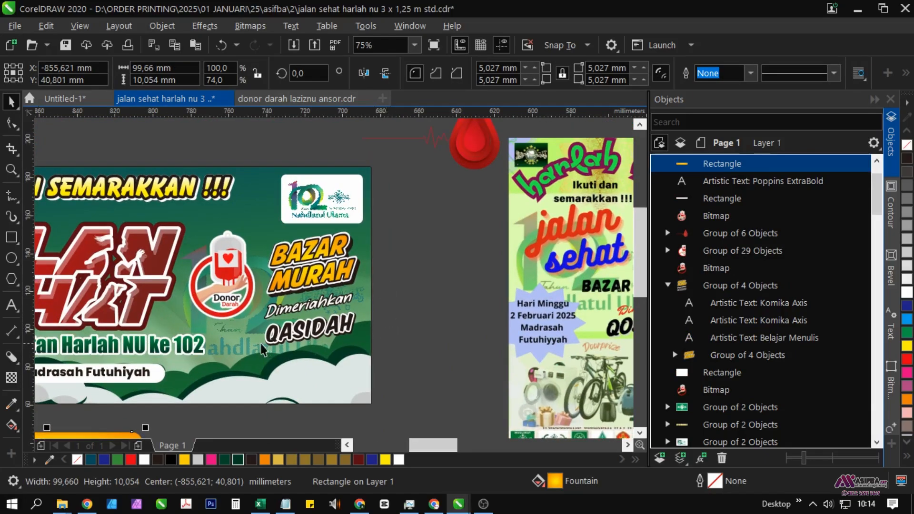
{"action": "left_click", "coordinate": [230, 268]}
{"action": "scroll", "coordinate": [229, 267], "scroll_direction": "up", "scroll_amount": 1}
{"action": "left_click_drag", "start_coordinate": [229, 268], "coordinate": [230, 246]}
{"action": "scroll", "coordinate": [271, 275], "scroll_direction": "down", "scroll_amount": 1}
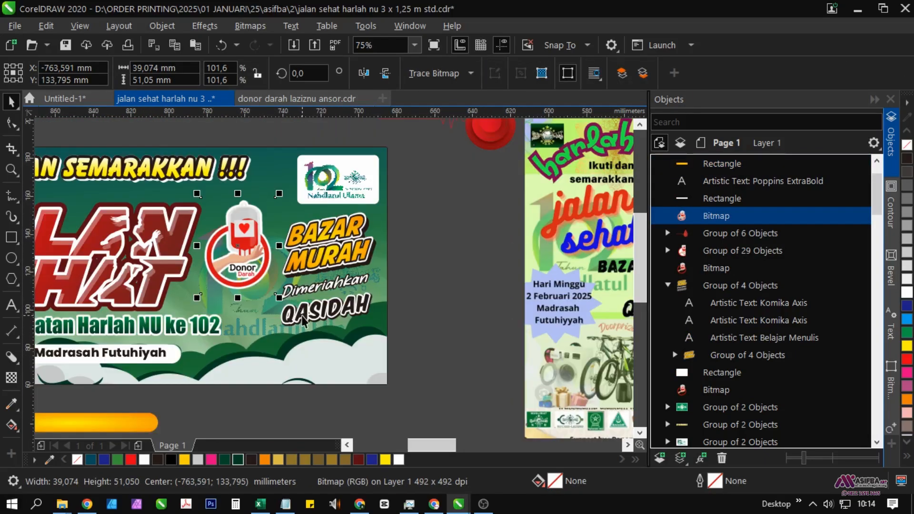
Ungroup the BAZAR MURAH and Dimeriahkan QASIDAH text block.
{"action": "left_click", "coordinate": [312, 314]}
{"action": "left_click", "coordinate": [586, 76]}
{"action": "left_click", "coordinate": [450, 205]}
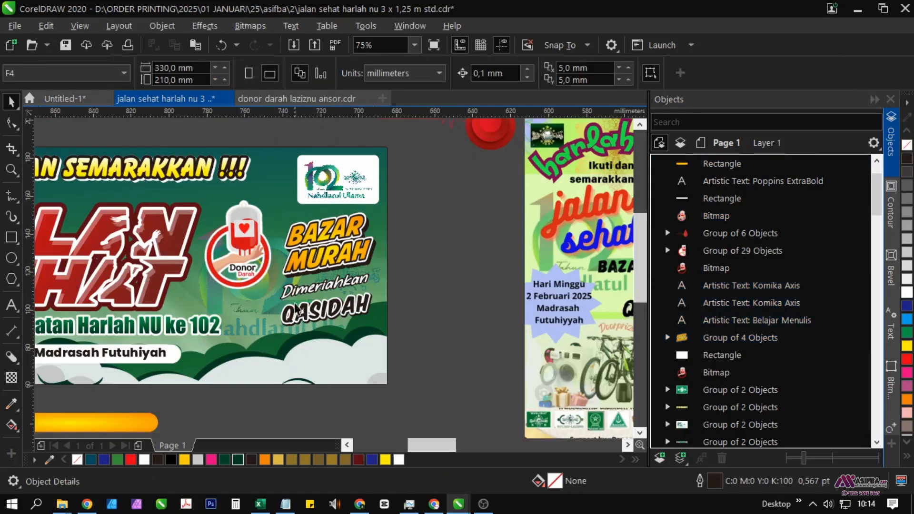
Try to move the QASIDAH text slightly up.
{"action": "left_click", "coordinate": [298, 316]}
{"action": "scroll", "coordinate": [297, 316], "scroll_direction": "up", "scroll_amount": 2}
{"action": "left_click_drag", "start_coordinate": [296, 315], "coordinate": [294, 305]}
{"action": "key", "text": "ctrl+z"}
Group the two QASIDAH text layers and move them up closer to "Dimeriahkan".
{"action": "scroll", "coordinate": [293, 307], "scroll_direction": "down", "scroll_amount": 1}
{"action": "left_click", "coordinate": [493, 346]}
{"action": "left_click_drag", "start_coordinate": [494, 349], "coordinate": [178, 260]}
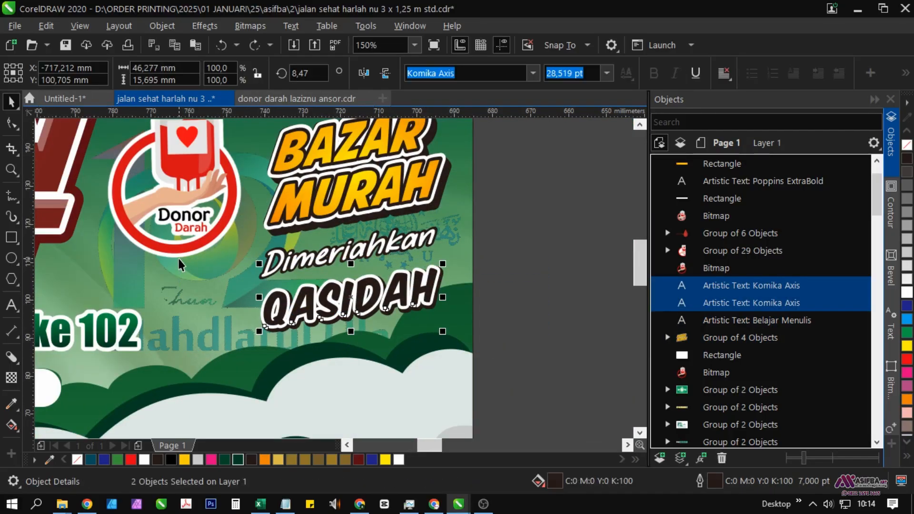
{"action": "key", "text": "ctrl+g"}
{"action": "scroll", "coordinate": [317, 289], "scroll_direction": "up", "scroll_amount": 1}
{"action": "left_click_drag", "start_coordinate": [325, 312], "coordinate": [327, 295]}
Try to place the Dimeriahkan QASIDAH text below the Donor Darah logo.
{"action": "left_click", "coordinate": [337, 230], "text": "shift"}
{"action": "scroll", "coordinate": [337, 230], "scroll_direction": "down", "scroll_amount": 1}
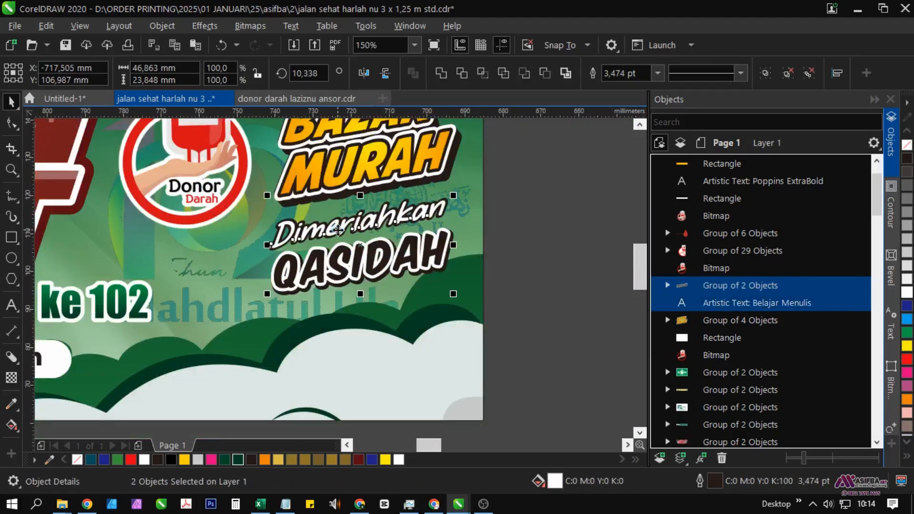
{"action": "left_click_drag", "start_coordinate": [339, 233], "coordinate": [224, 248]}
{"action": "scroll", "coordinate": [232, 295], "scroll_direction": "up", "scroll_amount": 1}
{"action": "left_click_drag", "start_coordinate": [232, 295], "coordinate": [250, 301]}
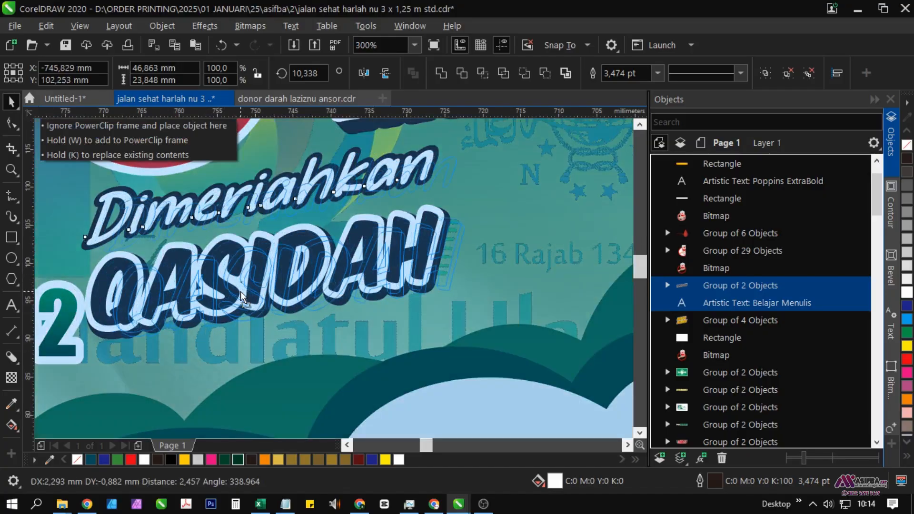
{"action": "scroll", "coordinate": [226, 306], "scroll_direction": "down", "scroll_amount": 2}
{"action": "left_click_drag", "start_coordinate": [430, 326], "coordinate": [432, 355]}
{"action": "left_click", "coordinate": [432, 355]}
{"action": "key", "text": "ctrl+z"}
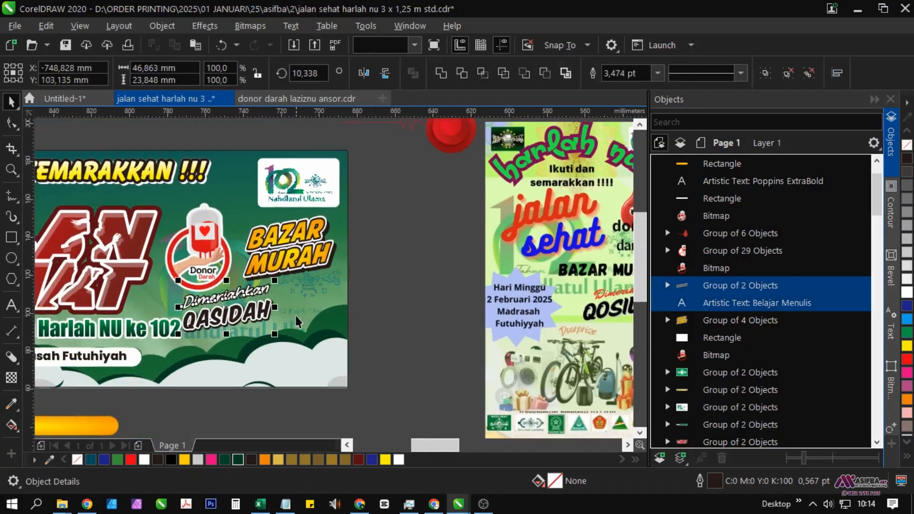
Enlarge the Donor Darah logo to about 43.6 × 57 mm and shift it slightly to the right.
{"action": "scroll", "coordinate": [381, 319], "scroll_direction": "down", "scroll_amount": 2}
{"action": "left_click", "coordinate": [306, 287]}
{"action": "scroll", "coordinate": [305, 287], "scroll_direction": "up", "scroll_amount": 2}
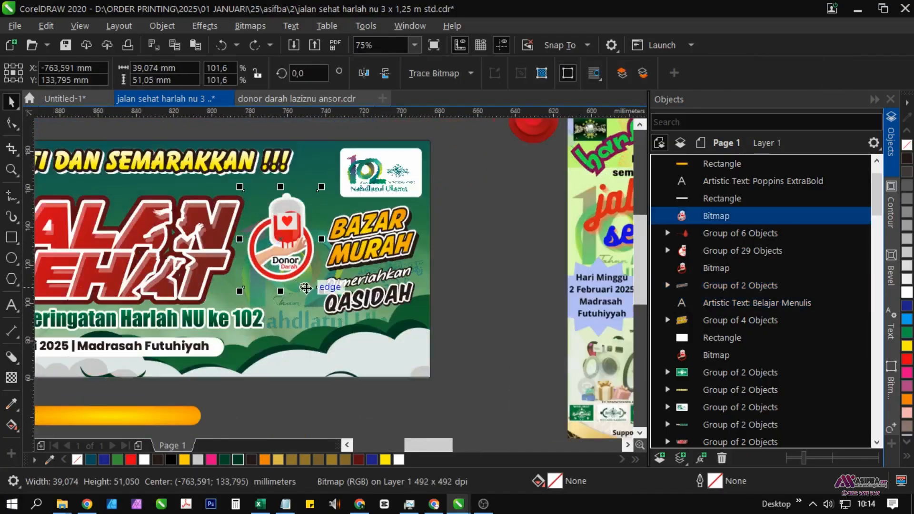
{"action": "left_click_drag", "start_coordinate": [320, 292], "coordinate": [322, 293]}
{"action": "scroll", "coordinate": [245, 282], "scroll_direction": "up", "scroll_amount": 1}
{"action": "left_click_drag", "start_coordinate": [239, 302], "coordinate": [225, 321]}
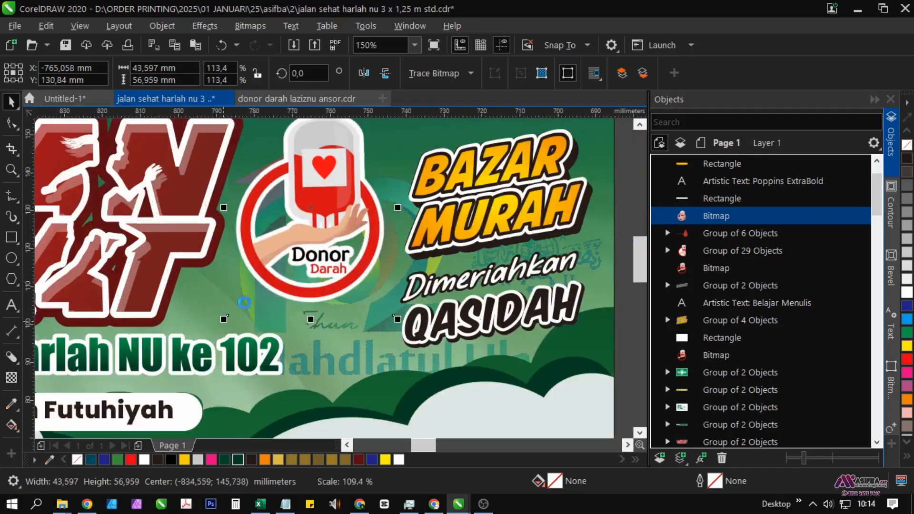
{"action": "left_click_drag", "start_coordinate": [296, 252], "coordinate": [302, 252]}
{"action": "scroll", "coordinate": [302, 253], "scroll_direction": "down", "scroll_amount": 1}
{"action": "left_click", "coordinate": [477, 299]}
Switch to the client's WhatsApp chat and copy the requested extra line "khusus warga Kel. Candiroto".
{"action": "scroll", "coordinate": [301, 222], "scroll_direction": "down", "scroll_amount": 1}
{"action": "scroll", "coordinate": [369, 274], "scroll_direction": "up", "scroll_amount": 1}
{"action": "scroll", "coordinate": [369, 274], "scroll_direction": "down", "scroll_amount": 1}
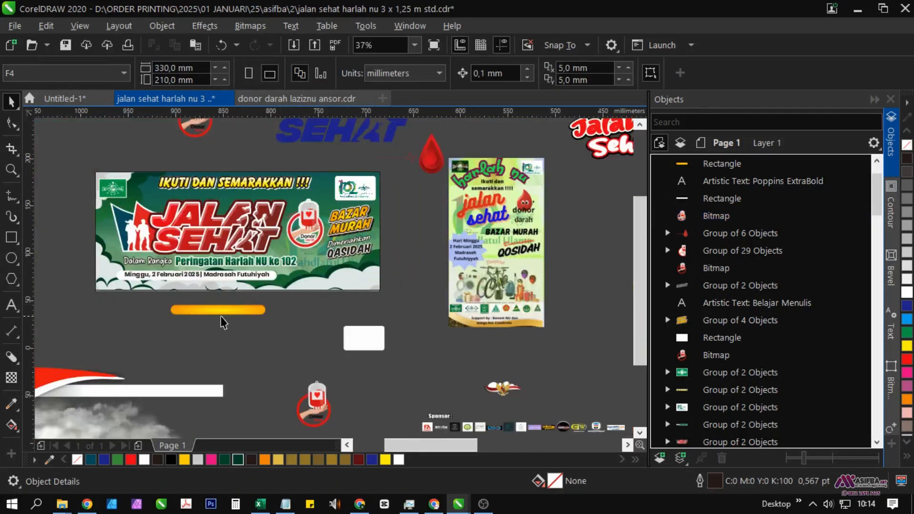
{"action": "scroll", "coordinate": [216, 327], "scroll_direction": "down", "scroll_amount": 1}
{"action": "scroll", "coordinate": [329, 362], "scroll_direction": "up", "scroll_amount": 1}
{"action": "left_click_drag", "start_coordinate": [248, 304], "coordinate": [372, 340]}
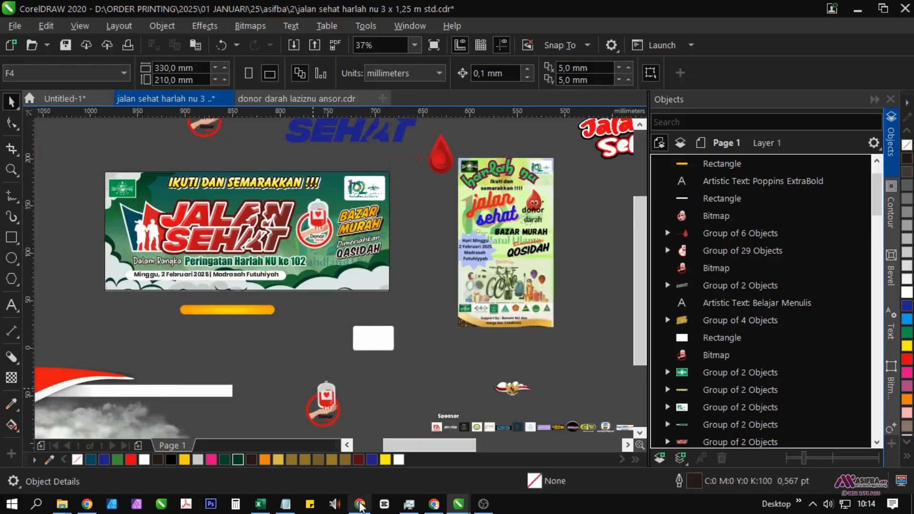
{"action": "left_click", "coordinate": [359, 504]}
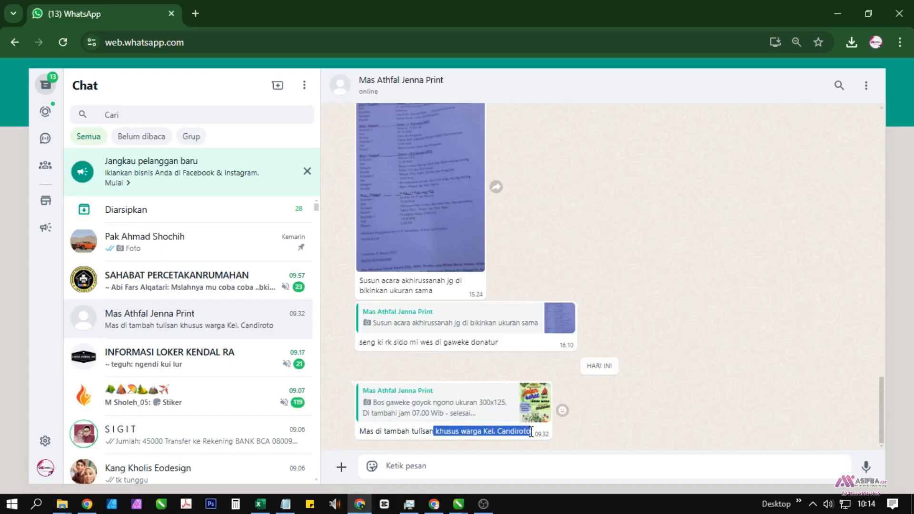
{"action": "key", "text": "alt+Tab"}
Switch back to CorelDRAW and add the artistic text "khusus warga Kel. Candiroto" over the spare orange bar.
{"action": "left_click_drag", "start_coordinate": [292, 305], "coordinate": [290, 369]}
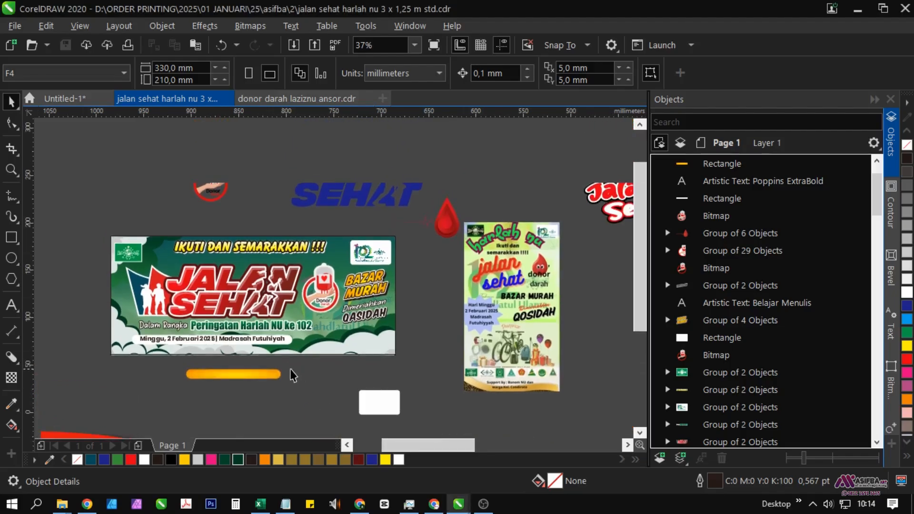
{"action": "scroll", "coordinate": [189, 367], "scroll_direction": "up", "scroll_amount": 1}
{"action": "left_click_drag", "start_coordinate": [169, 367], "coordinate": [201, 374]}
{"action": "left_click", "coordinate": [12, 306]}
{"action": "scroll", "coordinate": [230, 397], "scroll_direction": "up", "scroll_amount": 1}
{"action": "left_click", "coordinate": [227, 379]}
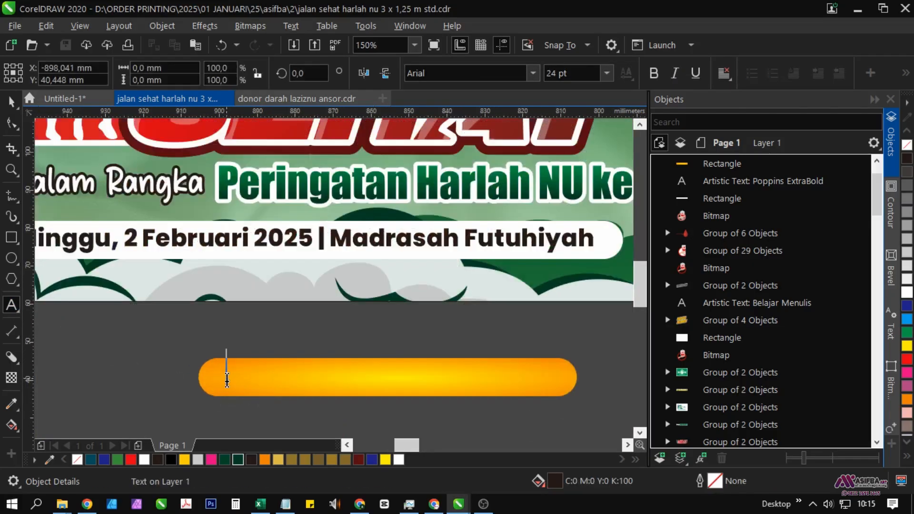
{"action": "type", "text": "khusus warga Kel. Candiroto"}
Convert the "khusus warga Kel. Candiroto" text to uppercase and set its font to Impact.
{"action": "key", "text": "ctrl+a"}
{"action": "right_click", "coordinate": [285, 376]}
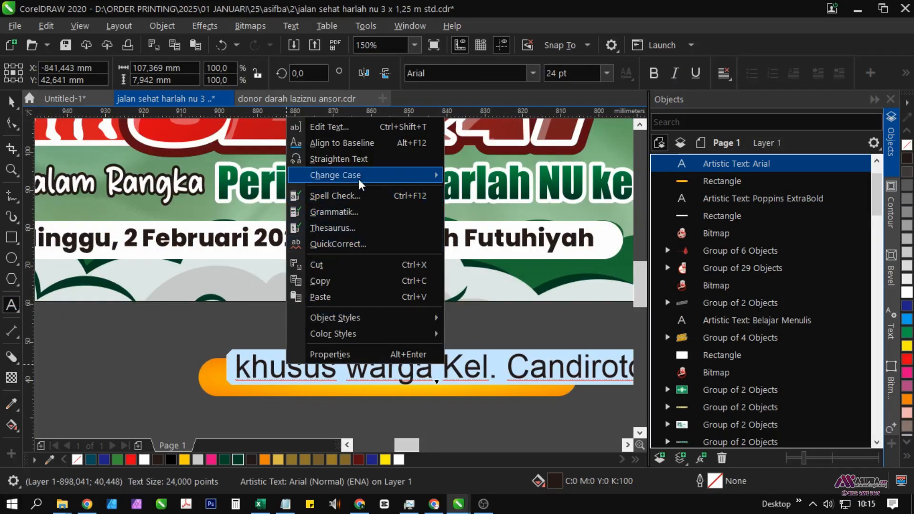
{"action": "mouse_move", "coordinate": [360, 184]}
{"action": "left_click", "coordinate": [485, 208]}
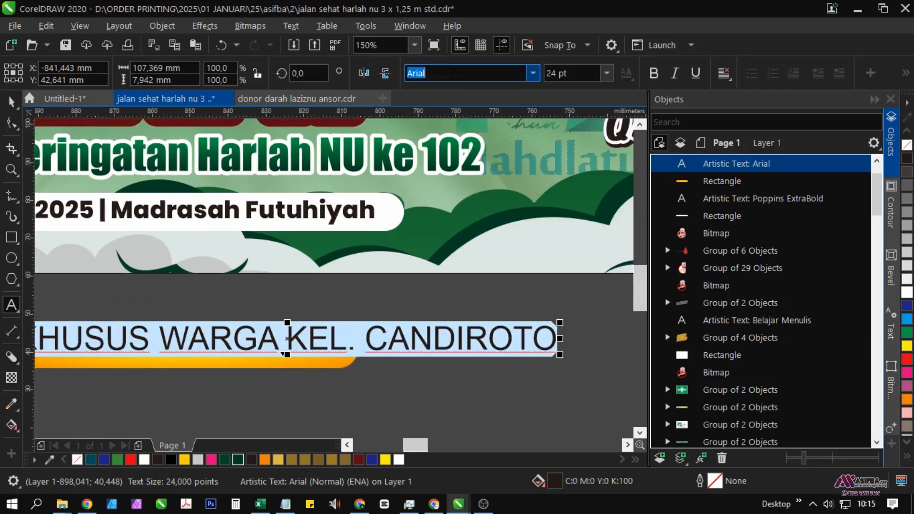
{"action": "key", "text": "Return"}
Move the orange bar directly beneath the white date bar and resize it to about 140.8 × 7.8 mm.
{"action": "scroll", "coordinate": [429, 310], "scroll_direction": "down", "scroll_amount": 1}
{"action": "left_click_drag", "start_coordinate": [223, 335], "coordinate": [148, 288]}
{"action": "scroll", "coordinate": [205, 292], "scroll_direction": "up", "scroll_amount": 2}
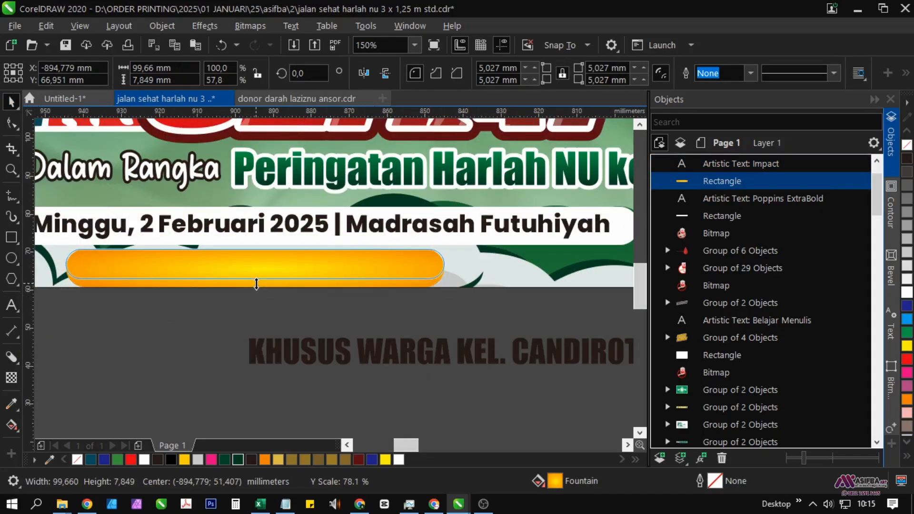
{"action": "scroll", "coordinate": [256, 283], "scroll_direction": "down", "scroll_amount": 2}
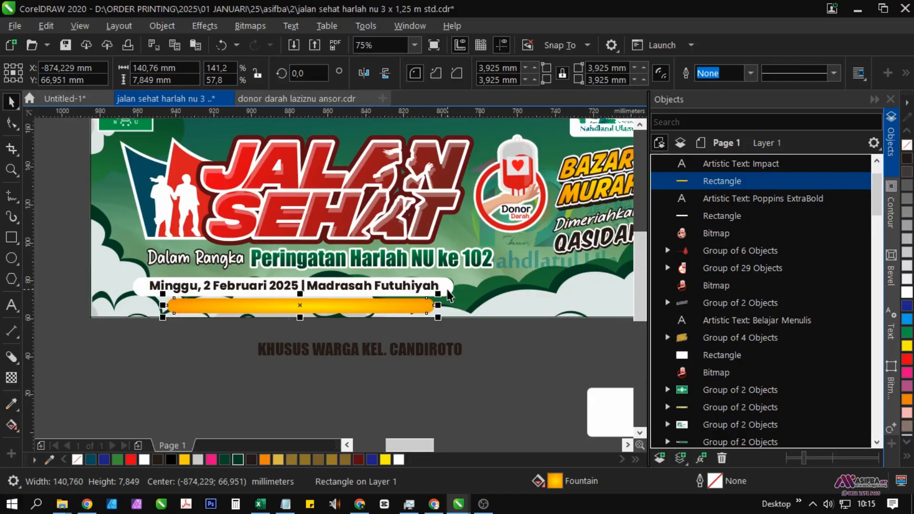
Centre the KHUSUS WARGA KEL. CANDIROTO text on the orange bar.
{"action": "left_click", "coordinate": [308, 353]}
{"action": "left_click", "coordinate": [267, 305], "text": "shift"}
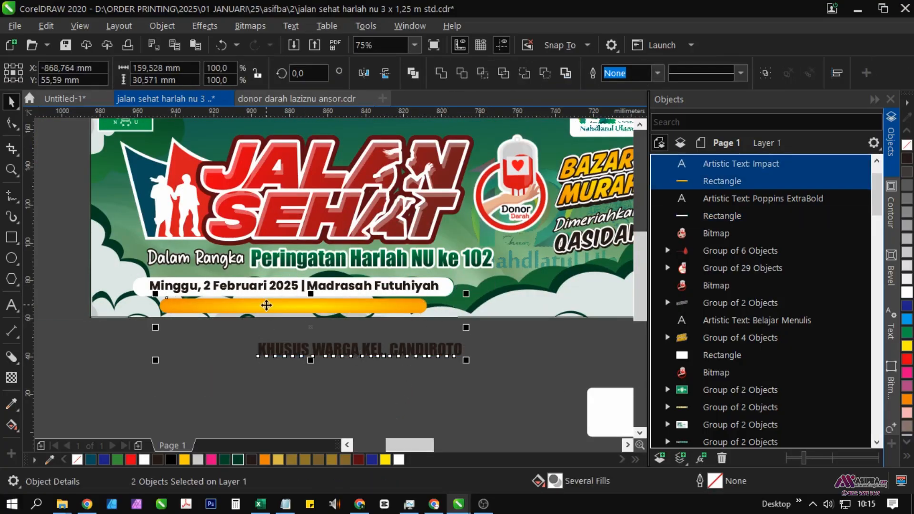
{"action": "left_click", "coordinate": [293, 413]}
Nudge the date and venue text together with its white bar upward, away from the orange bar.
{"action": "left_click_drag", "start_coordinate": [168, 300], "coordinate": [179, 350]}
{"action": "left_click", "coordinate": [172, 336]}
{"action": "scroll", "coordinate": [173, 335], "scroll_direction": "up", "scroll_amount": 1}
{"action": "left_click", "coordinate": [433, 323], "text": "shift"}
{"action": "scroll", "coordinate": [433, 322], "scroll_direction": "up", "scroll_amount": 1}
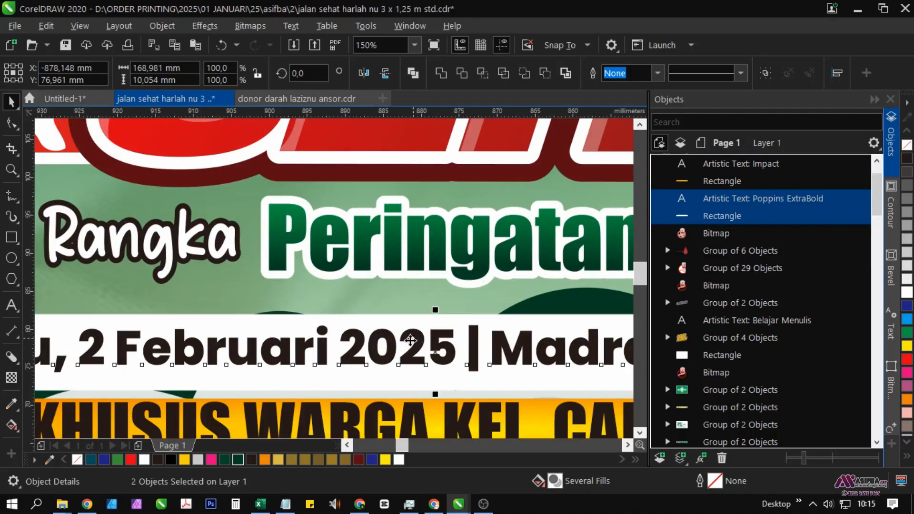
{"action": "key", "text": "Up"}
{"action": "key", "text": "Up"}
{"action": "key", "text": "Up"}
{"action": "key", "text": "Up"}
{"action": "key", "text": "Up"}
{"action": "key", "text": "Up"}
{"action": "key", "text": "Up"}
{"action": "key", "text": "Up"}
{"action": "key", "text": "Up"}
{"action": "key", "text": "Up"}
{"action": "scroll", "coordinate": [293, 314], "scroll_direction": "down", "scroll_amount": 2}
Narrow the JALAN SEHAT title to about 176 mm wide.
{"action": "left_click", "coordinate": [131, 306]}
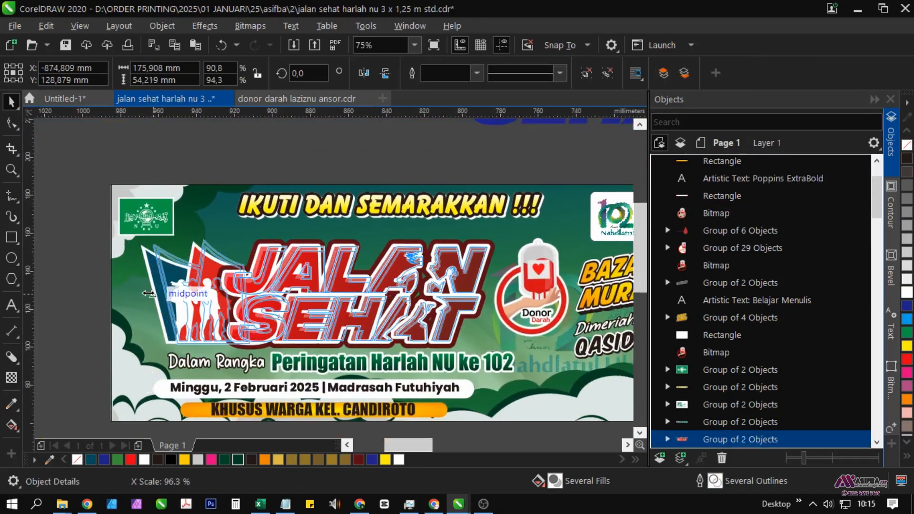
{"action": "left_click_drag", "start_coordinate": [149, 294], "coordinate": [149, 294]}
{"action": "left_click_drag", "start_coordinate": [268, 291], "coordinate": [254, 292]}
{"action": "left_click_drag", "start_coordinate": [481, 294], "coordinate": [413, 230]}
Shift the "Dalam Rangka Peringatan Harlah NU ke 102" line left to line up with the white date bar.
{"action": "scroll", "coordinate": [294, 297], "scroll_direction": "up", "scroll_amount": 1}
{"action": "scroll", "coordinate": [288, 287], "scroll_direction": "down", "scroll_amount": 1}
{"action": "left_click", "coordinate": [194, 308]}
{"action": "left_click_drag", "start_coordinate": [194, 308], "coordinate": [398, 308]}
{"action": "left_click_drag", "start_coordinate": [426, 317], "coordinate": [288, 297]}
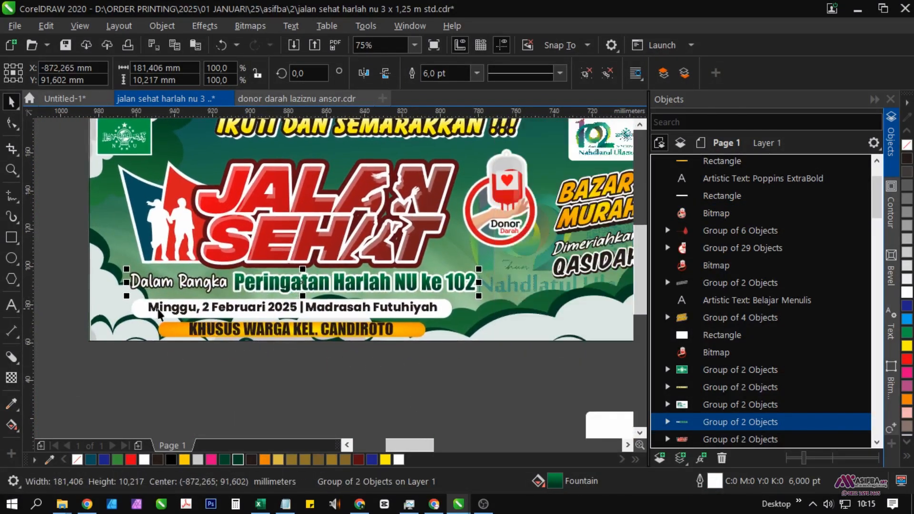
{"action": "double_click", "coordinate": [129, 294]}
{"action": "left_click", "coordinate": [126, 293]}
{"action": "scroll", "coordinate": [127, 293], "scroll_direction": "down", "scroll_amount": 1}
{"action": "left_click_drag", "start_coordinate": [123, 292], "coordinate": [88, 300]}
{"action": "key", "text": "Escape"}
Move the date line and the KHUSUS WARGA KEL. CANDIROTO line, with both bars, slightly up.
{"action": "left_click", "coordinate": [67, 137]}
{"action": "scroll", "coordinate": [138, 347], "scroll_direction": "up", "scroll_amount": 1}
{"action": "scroll", "coordinate": [305, 308], "scroll_direction": "up", "scroll_amount": 2}
{"action": "left_click_drag", "start_coordinate": [241, 312], "coordinate": [241, 306]}
{"action": "scroll", "coordinate": [242, 304], "scroll_direction": "down", "scroll_amount": 2}
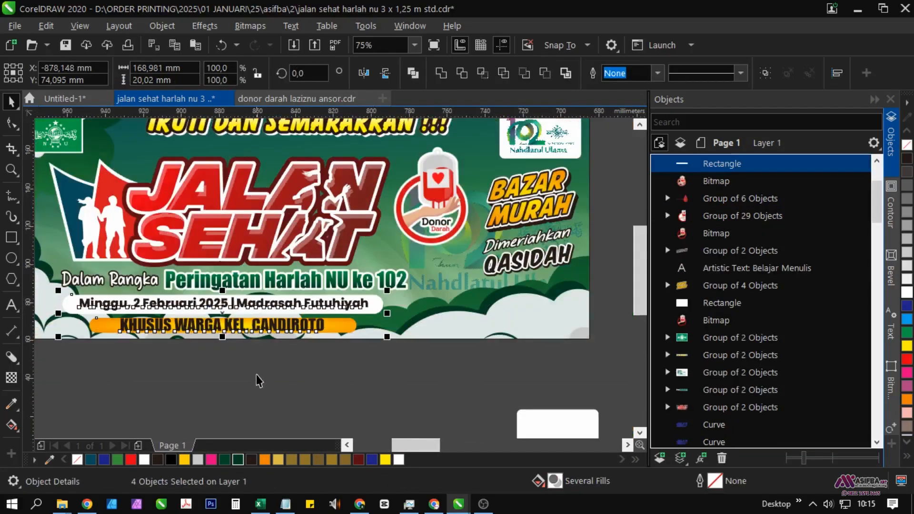
Fill the KHUSUS WARGA KEL. CANDIROTO text with white, outline it in black and reduce its height to 6.35 mm.
{"action": "left_click", "coordinate": [221, 325]}
{"action": "scroll", "coordinate": [223, 319], "scroll_direction": "up", "scroll_amount": 3}
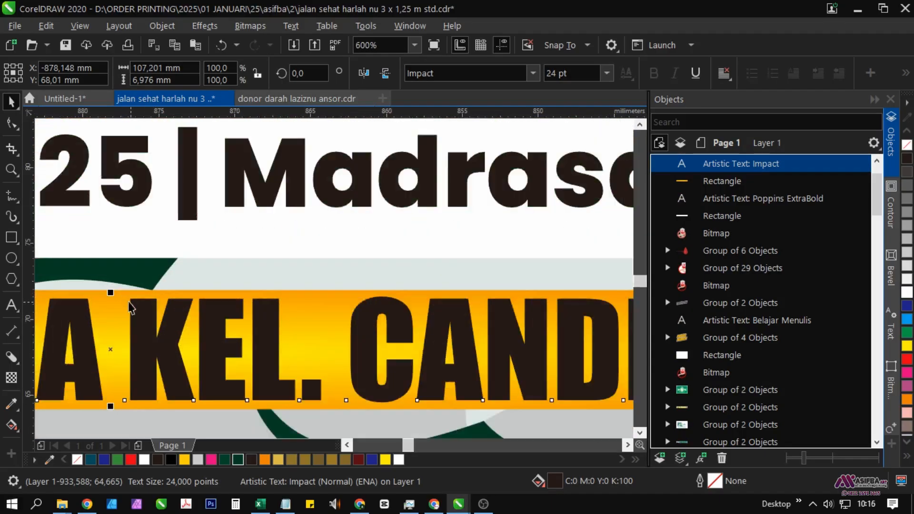
{"action": "left_click", "coordinate": [905, 293]}
{"action": "right_click", "coordinate": [907, 159]}
{"action": "scroll", "coordinate": [242, 298], "scroll_direction": "down", "scroll_amount": 2}
Give the KHUSUS WARGA KEL. CANDIROTO text a 3.0 pt outline with round corners, placed behind the fill and scaling with the object.
{"action": "key", "text": "F12"}
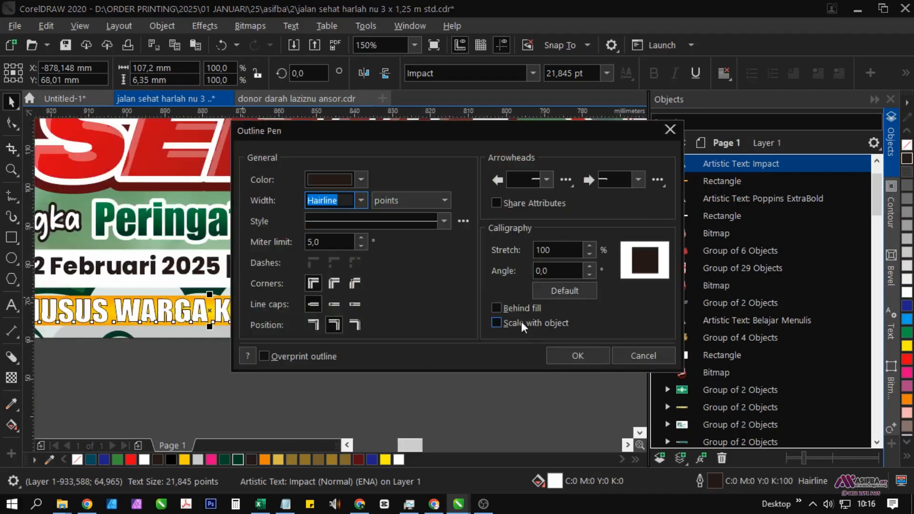
{"action": "left_click", "coordinate": [361, 200]}
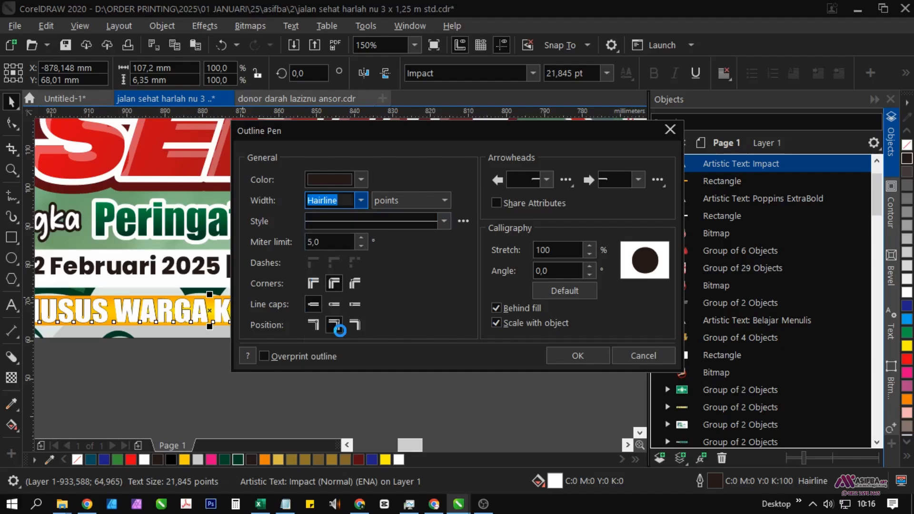
{"action": "left_click", "coordinate": [362, 204]}
{"action": "left_click", "coordinate": [324, 284]}
{"action": "left_click", "coordinate": [324, 282]}
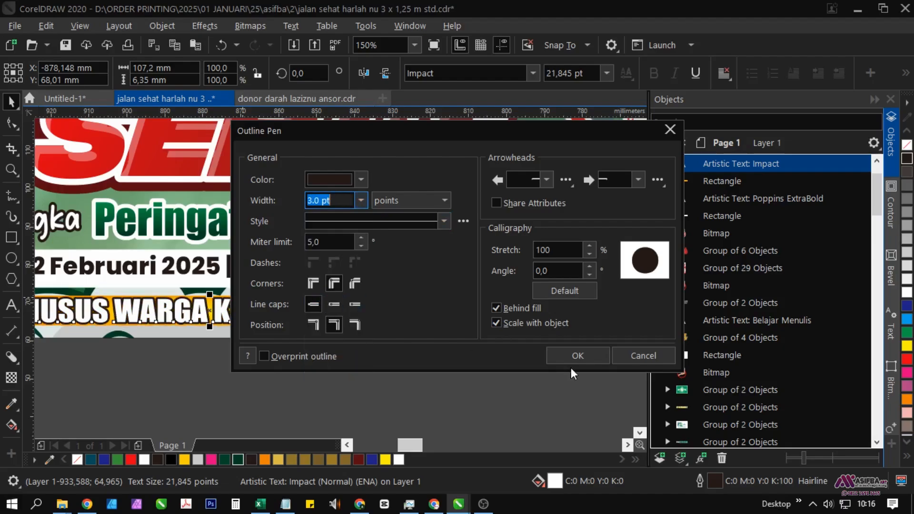
{"action": "left_click", "coordinate": [574, 358]}
{"action": "scroll", "coordinate": [417, 349], "scroll_direction": "down", "scroll_amount": 1}
{"action": "scroll", "coordinate": [417, 349], "scroll_direction": "up", "scroll_amount": 1}
Increase the height of the orange bar behind the KHUSUS WARGA KEL. CANDIROTO text to about 9.1 mm and shorten its width.
{"action": "left_click", "coordinate": [414, 332]}
{"action": "scroll", "coordinate": [180, 312], "scroll_direction": "up", "scroll_amount": 2}
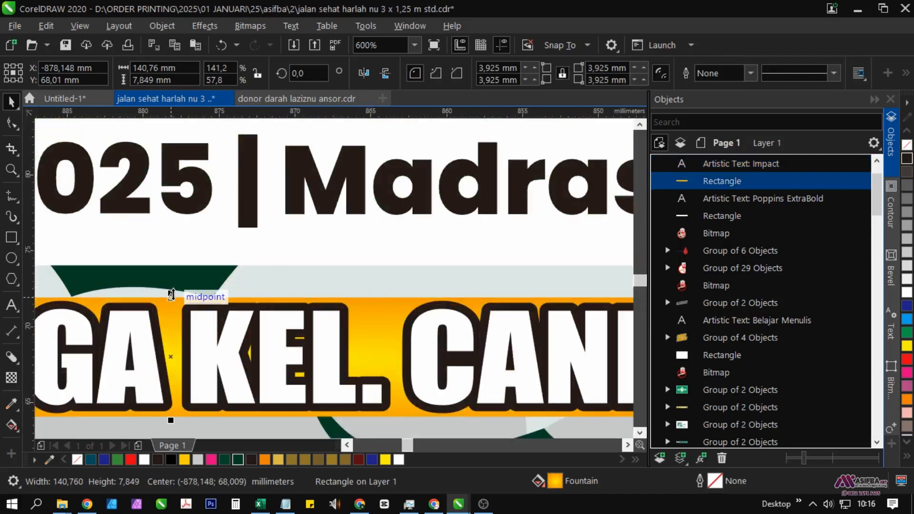
{"action": "scroll", "coordinate": [172, 284], "scroll_direction": "down", "scroll_amount": 3}
{"action": "scroll", "coordinate": [270, 382], "scroll_direction": "up", "scroll_amount": 1}
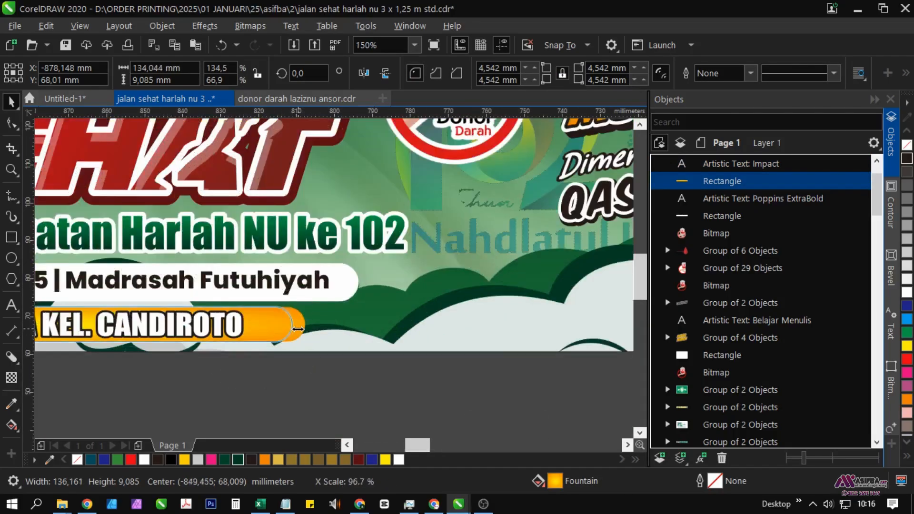
{"action": "scroll", "coordinate": [270, 382], "scroll_direction": "down", "scroll_amount": 1}
{"action": "left_click", "coordinate": [270, 382]}
{"action": "scroll", "coordinate": [270, 382], "scroll_direction": "down", "scroll_amount": 1}
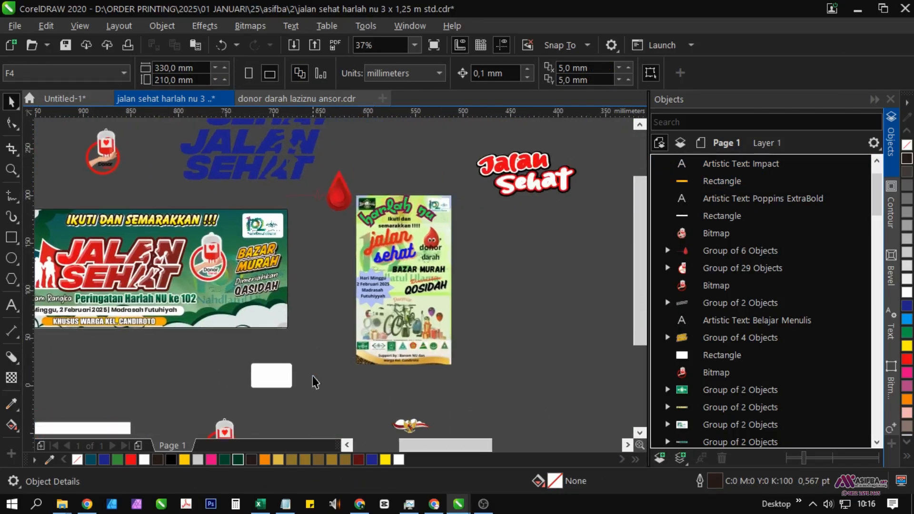
Group the KHUSUS WARGA KEL. CANDIROTO text with its orange bar and centre the group horizontally on the banner.
{"action": "scroll", "coordinate": [446, 321], "scroll_direction": "up", "scroll_amount": 1}
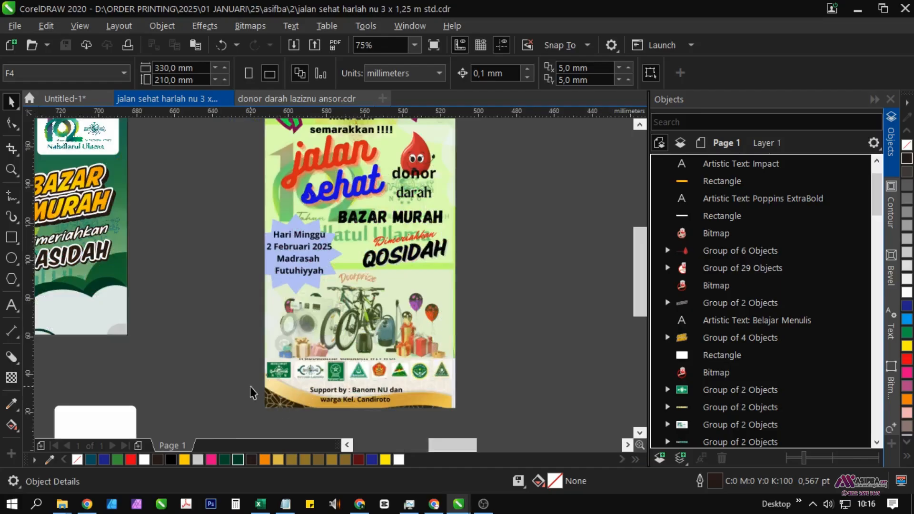
{"action": "left_click_drag", "start_coordinate": [251, 387], "coordinate": [421, 376]}
{"action": "scroll", "coordinate": [576, 352], "scroll_direction": "up", "scroll_amount": 1}
{"action": "scroll", "coordinate": [348, 366], "scroll_direction": "down", "scroll_amount": 2}
{"action": "left_click_drag", "start_coordinate": [225, 365], "coordinate": [289, 338]}
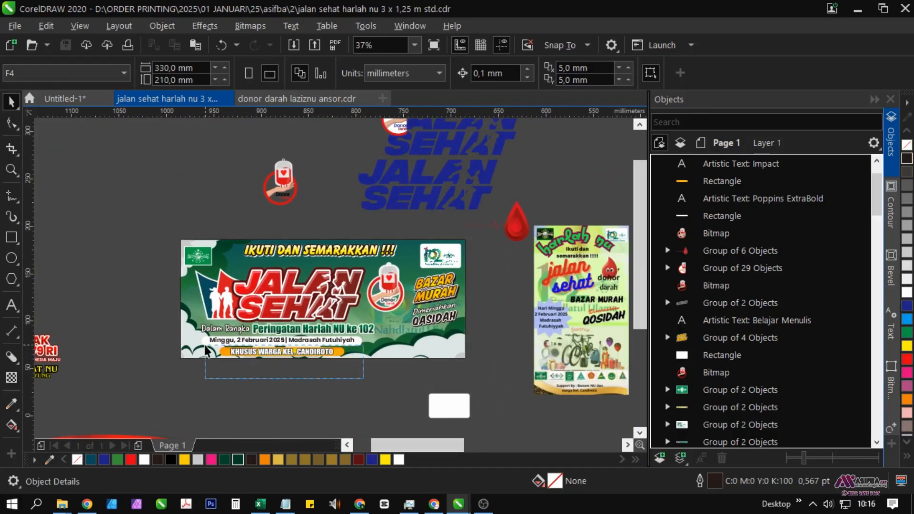
{"action": "left_click_drag", "start_coordinate": [205, 347], "coordinate": [203, 344]}
{"action": "key", "text": "ctrl+g"}
{"action": "scroll", "coordinate": [397, 356], "scroll_direction": "up", "scroll_amount": 1}
{"action": "left_click", "coordinate": [388, 353], "text": "shift"}
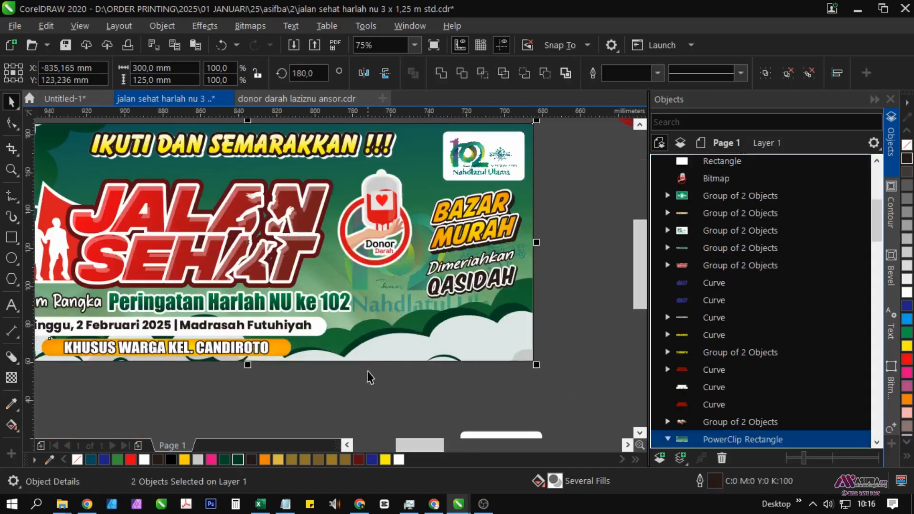
{"action": "key", "text": "c"}
{"action": "left_click", "coordinate": [364, 379]}
Save the banner file and close the untitled document.
{"action": "left_click_drag", "start_coordinate": [285, 401], "coordinate": [302, 384]}
{"action": "scroll", "coordinate": [305, 376], "scroll_direction": "down", "scroll_amount": 1}
{"action": "left_click_drag", "start_coordinate": [202, 343], "coordinate": [112, 338]}
{"action": "scroll", "coordinate": [58, 319], "scroll_direction": "up", "scroll_amount": 1}
{"action": "left_click", "coordinate": [296, 99]}
{"action": "scroll", "coordinate": [221, 249], "scroll_direction": "down", "scroll_amount": 1}
{"action": "left_click", "coordinate": [173, 99]}
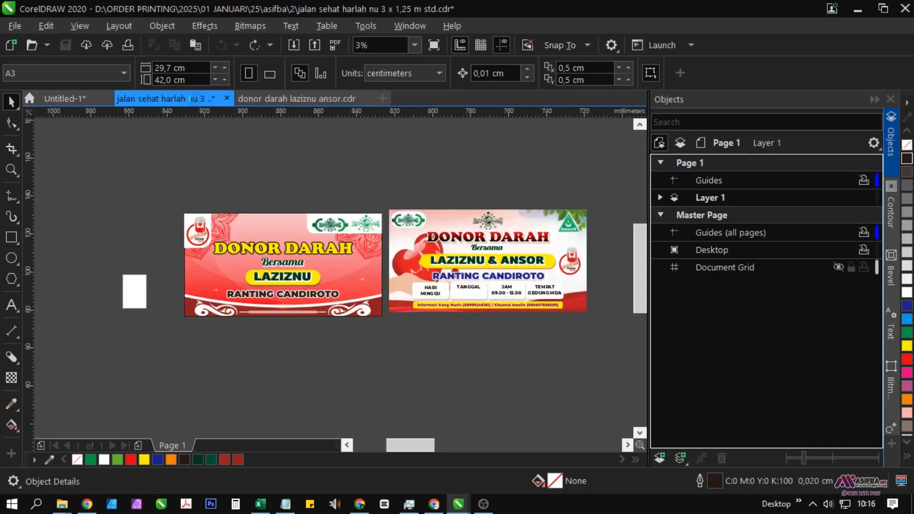
{"action": "key", "text": "ctrl+s"}
{"action": "left_click", "coordinate": [107, 98]}
{"action": "left_click", "coordinate": [457, 291]}
Open the recent KEGIATAN RUTIN MASJID CANDIROTO.cdr file, then group and copy its strip of organisation logos.
{"action": "left_click", "coordinate": [29, 98]}
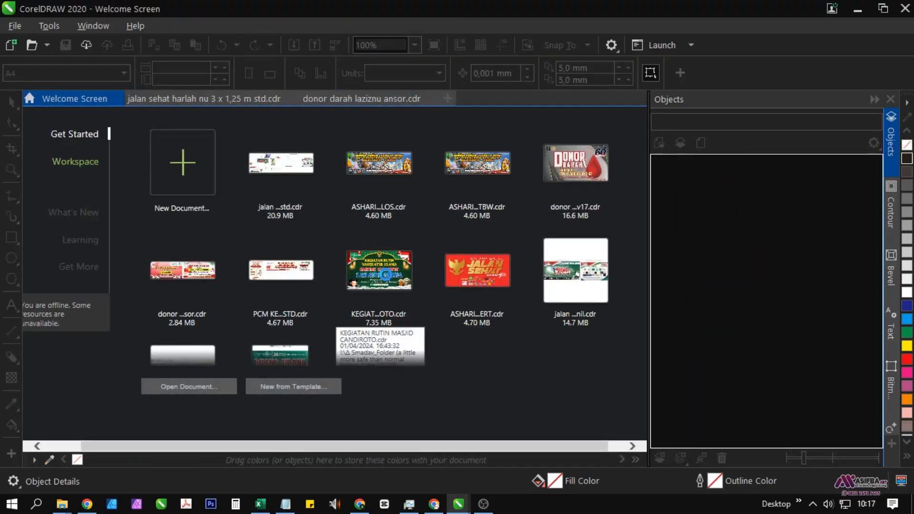
{"action": "left_click", "coordinate": [381, 276]}
{"action": "left_click", "coordinate": [327, 347]}
{"action": "scroll", "coordinate": [366, 379], "scroll_direction": "up", "scroll_amount": 1}
{"action": "left_click_drag", "start_coordinate": [405, 369], "coordinate": [196, 288]}
{"action": "key", "text": "ctrl+g"}
{"action": "key", "text": "ctrl+c"}
Paste the logo strip into the banner file, scale it to about 198.4 mm wide and place it just below the banner.
{"action": "left_click", "coordinate": [153, 98]}
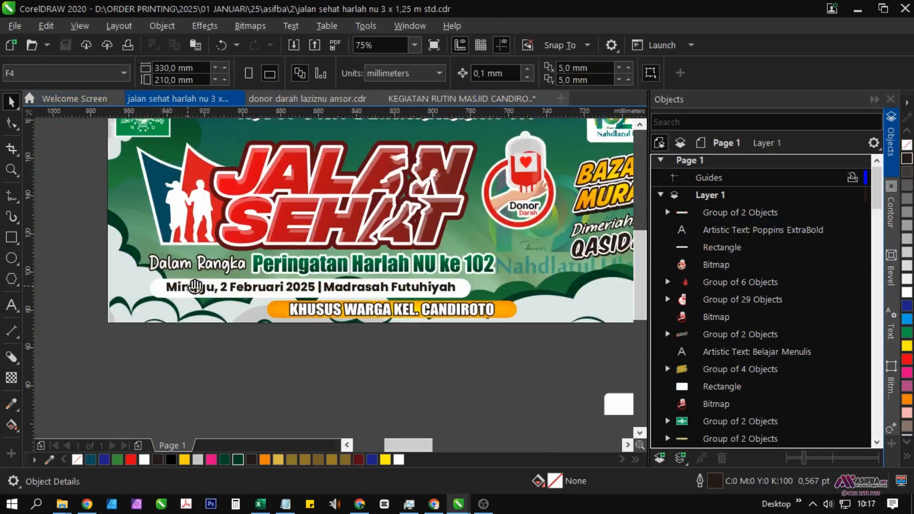
{"action": "left_click_drag", "start_coordinate": [353, 364], "coordinate": [270, 322]}
{"action": "key", "text": "ctrl+v"}
{"action": "scroll", "coordinate": [109, 300], "scroll_direction": "down", "scroll_amount": 2}
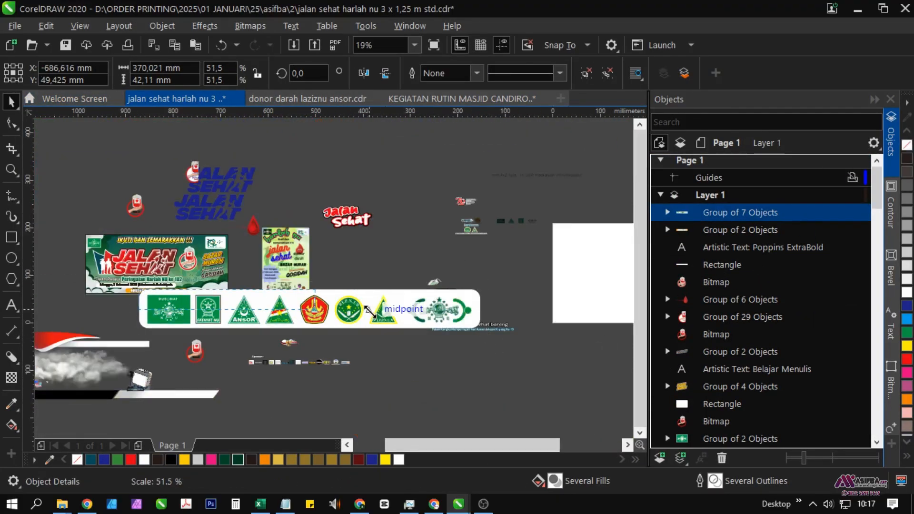
{"action": "left_click_drag", "start_coordinate": [324, 307], "coordinate": [289, 300]}
{"action": "scroll", "coordinate": [177, 301], "scroll_direction": "up", "scroll_amount": 1}
{"action": "scroll", "coordinate": [275, 301], "scroll_direction": "up", "scroll_amount": 1}
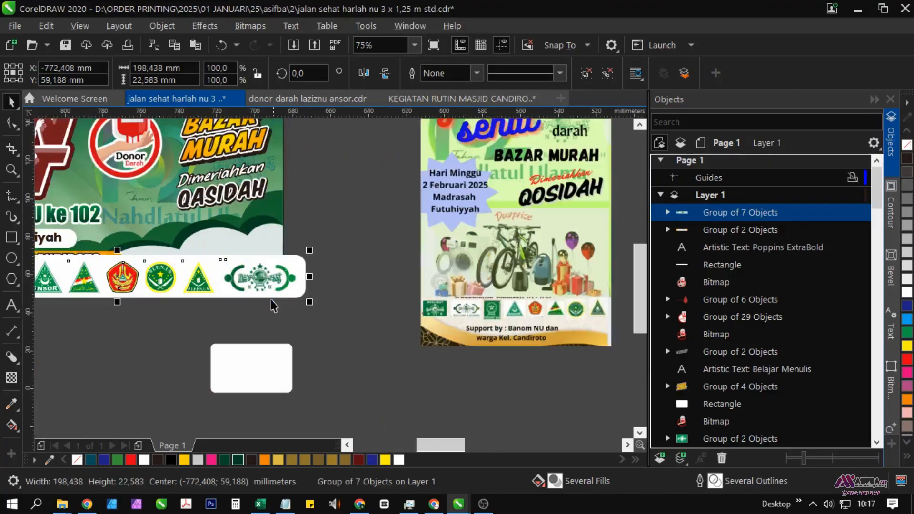
{"action": "left_click_drag", "start_coordinate": [221, 281], "coordinate": [288, 325]}
{"action": "left_click_drag", "start_coordinate": [270, 376], "coordinate": [313, 286]}
{"action": "left_click_drag", "start_coordinate": [314, 286], "coordinate": [324, 408]}
{"action": "left_click", "coordinate": [328, 245]}
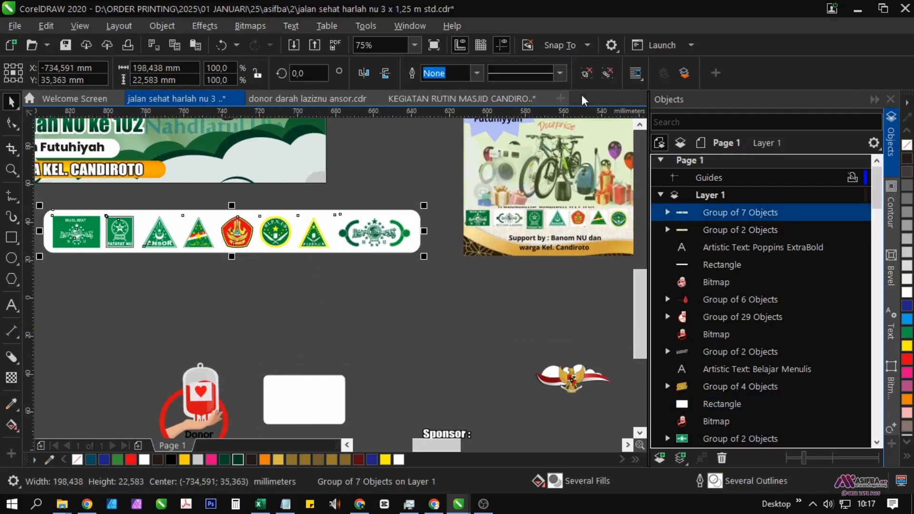
Ungroup the logo strip, shift the six middle logos aside and move the NU logo next to the Muslimat logo.
{"action": "key", "text": "ctrl+u"}
{"action": "left_click", "coordinate": [360, 293]}
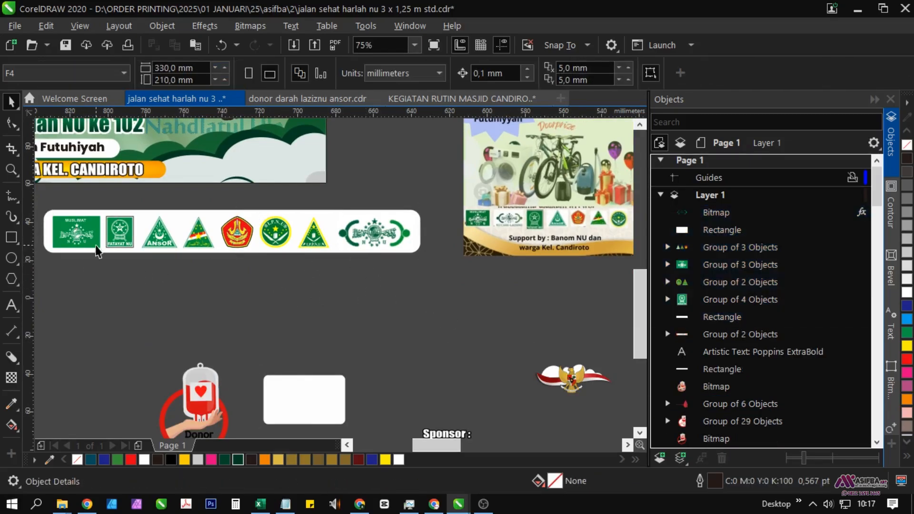
{"action": "left_click_drag", "start_coordinate": [88, 224], "coordinate": [89, 195]}
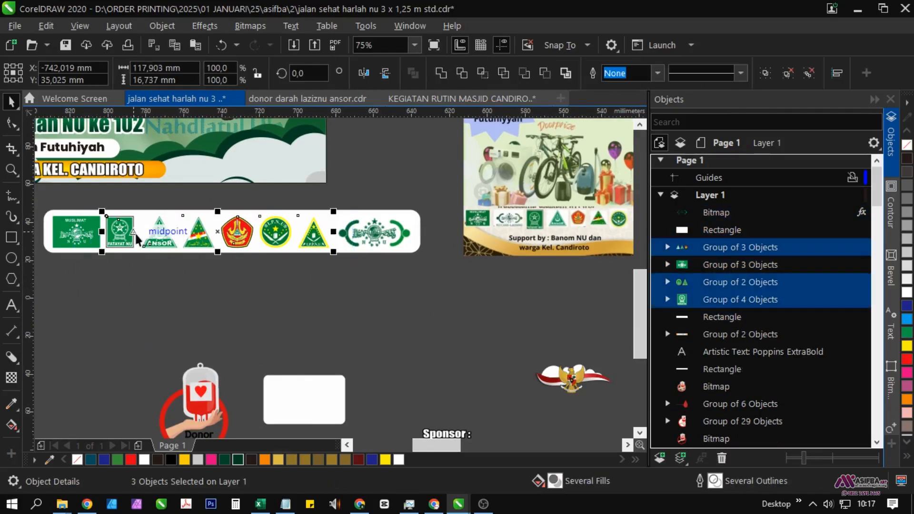
{"action": "left_click_drag", "start_coordinate": [131, 237], "coordinate": [450, 261]}
{"action": "left_click", "coordinate": [424, 269]}
{"action": "left_click_drag", "start_coordinate": [363, 245], "coordinate": [134, 242]}
{"action": "scroll", "coordinate": [132, 236], "scroll_direction": "up", "scroll_amount": 2}
{"action": "scroll", "coordinate": [106, 238], "scroll_direction": "down", "scroll_amount": 2}
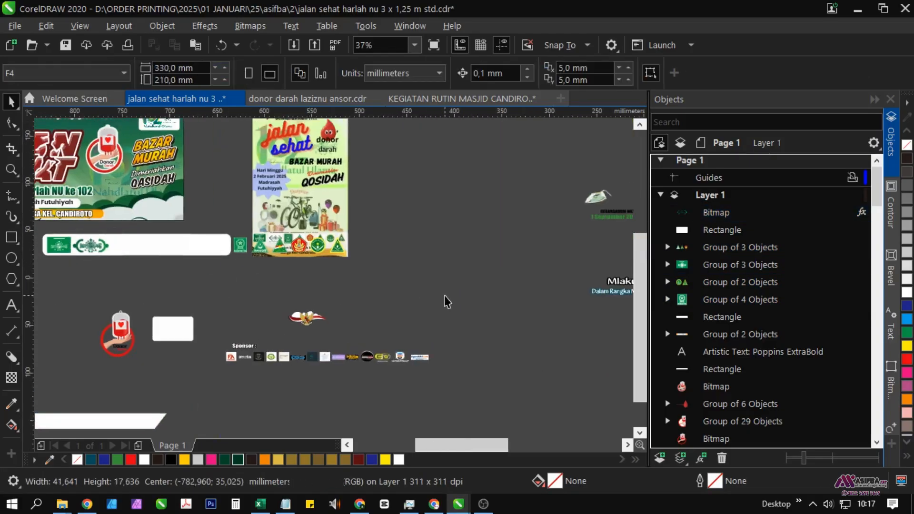
Move the six remaining logos back onto the white bar after the NU logo and bring them to the front.
{"action": "left_click_drag", "start_coordinate": [445, 296], "coordinate": [210, 219]}
{"action": "left_click_drag", "start_coordinate": [204, 218], "coordinate": [351, 260]}
{"action": "scroll", "coordinate": [352, 262], "scroll_direction": "up", "scroll_amount": 1}
{"action": "left_click_drag", "start_coordinate": [411, 307], "coordinate": [171, 309]}
{"action": "key", "text": "shift+Page_Up"}
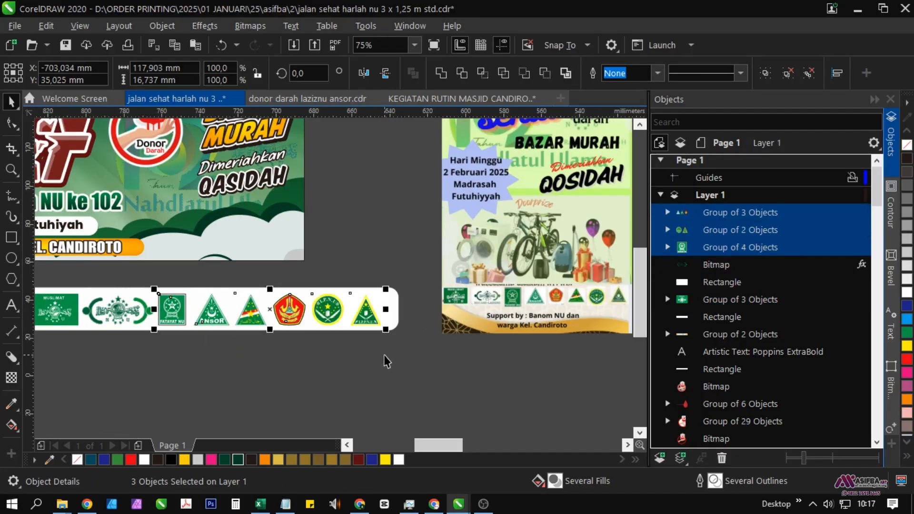
Regroup the logo strip and place it, scaled down, in the banner's lower-left corner.
{"action": "left_click", "coordinate": [386, 362]}
{"action": "scroll", "coordinate": [386, 362], "scroll_direction": "down", "scroll_amount": 1}
{"action": "left_click_drag", "start_coordinate": [179, 312], "coordinate": [400, 352]}
{"action": "key", "text": "ctrl+g"}
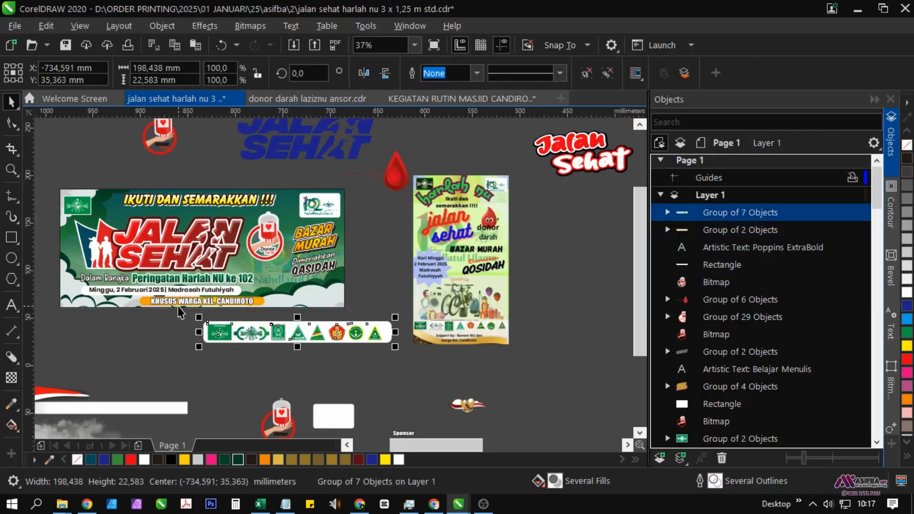
{"action": "scroll", "coordinate": [309, 324], "scroll_direction": "up", "scroll_amount": 1}
{"action": "left_click_drag", "start_coordinate": [335, 319], "coordinate": [335, 320]}
{"action": "left_click_drag", "start_coordinate": [223, 333], "coordinate": [478, 336]}
{"action": "left_click_drag", "start_coordinate": [452, 360], "coordinate": [163, 286]}
{"action": "scroll", "coordinate": [190, 282], "scroll_direction": "up", "scroll_amount": 1}
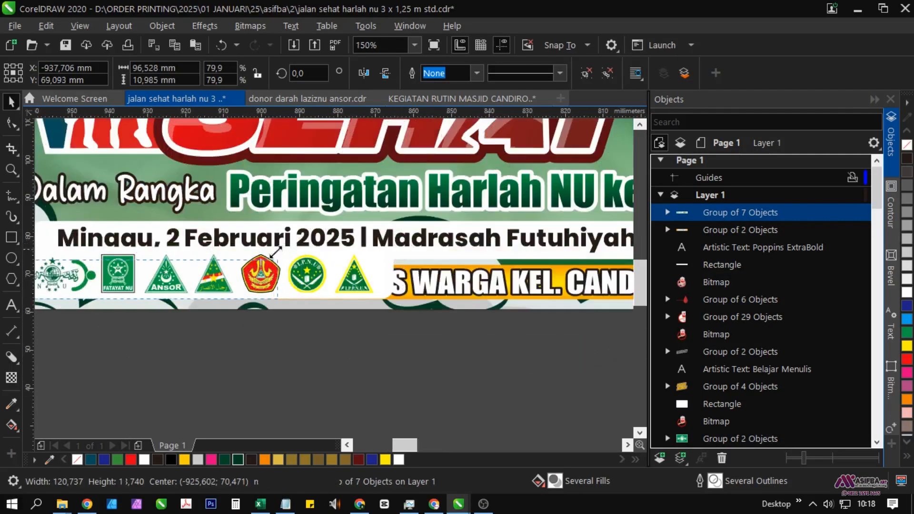
Shrink the logo strip to fit beside the orange KHUSUS WARGA bar and line it up with that bar.
{"action": "left_click_drag", "start_coordinate": [277, 253], "coordinate": [244, 255]}
{"action": "scroll", "coordinate": [260, 262], "scroll_direction": "up", "scroll_amount": 1}
{"action": "left_click", "coordinate": [266, 292], "text": "shift"}
{"action": "scroll", "coordinate": [266, 291], "scroll_direction": "down", "scroll_amount": 1}
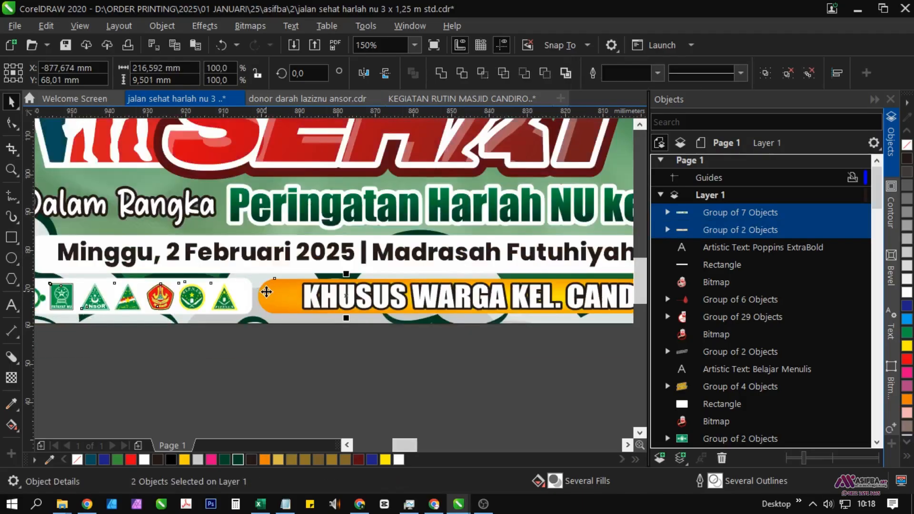
{"action": "scroll", "coordinate": [267, 292], "scroll_direction": "down", "scroll_amount": 1}
{"action": "left_click", "coordinate": [265, 351]}
Open the banner's clipped background for editing and undo the last change to the white cloud shape in its lower-left corner.
{"action": "left_click", "coordinate": [196, 294]}
{"action": "scroll", "coordinate": [98, 296], "scroll_direction": "up", "scroll_amount": 2}
{"action": "scroll", "coordinate": [107, 327], "scroll_direction": "up", "scroll_amount": 1}
{"action": "left_click_drag", "start_coordinate": [111, 325], "coordinate": [230, 309]}
{"action": "scroll", "coordinate": [92, 329], "scroll_direction": "down", "scroll_amount": 1}
{"action": "scroll", "coordinate": [158, 328], "scroll_direction": "up", "scroll_amount": 1}
{"action": "scroll", "coordinate": [128, 326], "scroll_direction": "down", "scroll_amount": 2}
{"action": "left_click_drag", "start_coordinate": [128, 327], "coordinate": [132, 320]}
{"action": "double_click", "coordinate": [143, 287]}
{"action": "left_click", "coordinate": [139, 317]}
{"action": "scroll", "coordinate": [139, 317], "scroll_direction": "up", "scroll_amount": 1}
{"action": "key", "text": "ctrl+z"}
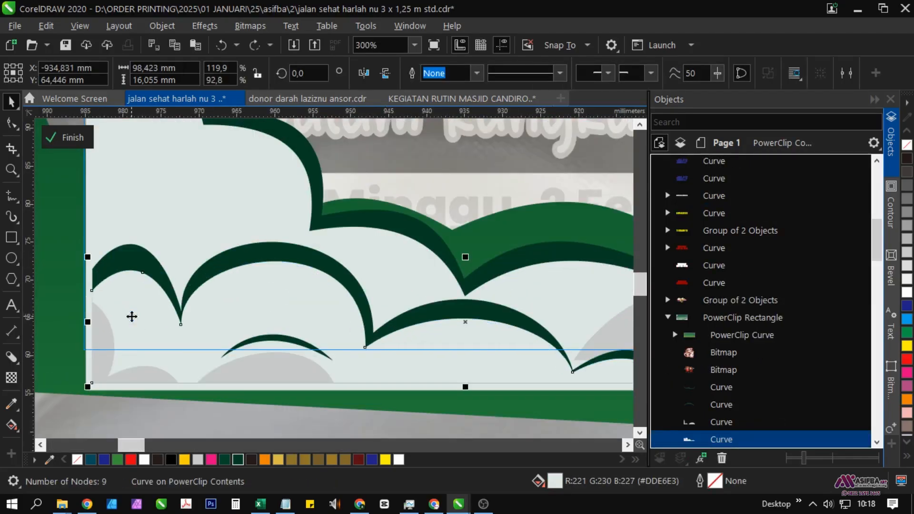
Tidy the cloud artwork at the banner's lower-left corner and finish editing the clipped background.
{"action": "scroll", "coordinate": [133, 321], "scroll_direction": "down", "scroll_amount": 2}
{"action": "left_click_drag", "start_coordinate": [291, 377], "coordinate": [127, 348]}
{"action": "left_click_drag", "start_coordinate": [222, 400], "coordinate": [358, 296]}
{"action": "key", "text": "Delete"}
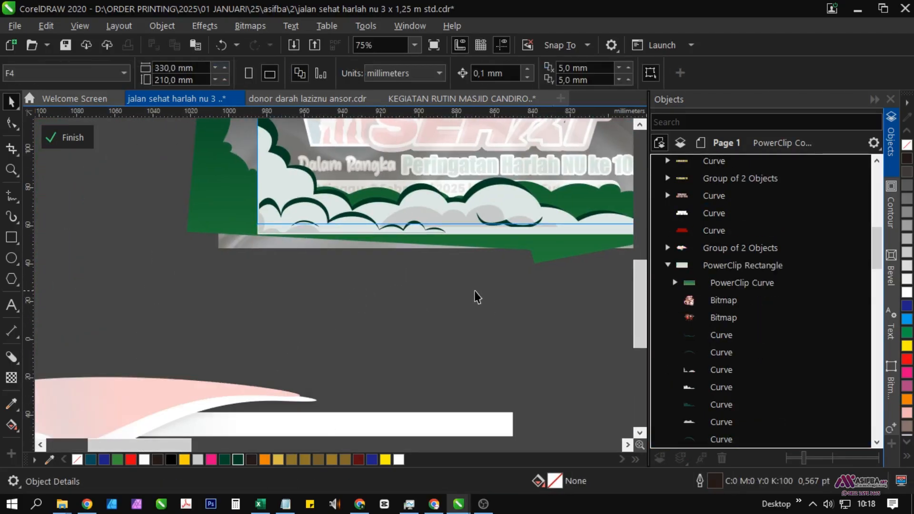
{"action": "left_click_drag", "start_coordinate": [475, 292], "coordinate": [212, 195]}
{"action": "scroll", "coordinate": [264, 204], "scroll_direction": "up", "scroll_amount": 2}
{"action": "left_click_drag", "start_coordinate": [242, 249], "coordinate": [235, 248]}
{"action": "left_click", "coordinate": [62, 137]}
{"action": "scroll", "coordinate": [78, 192], "scroll_direction": "down", "scroll_amount": 3}
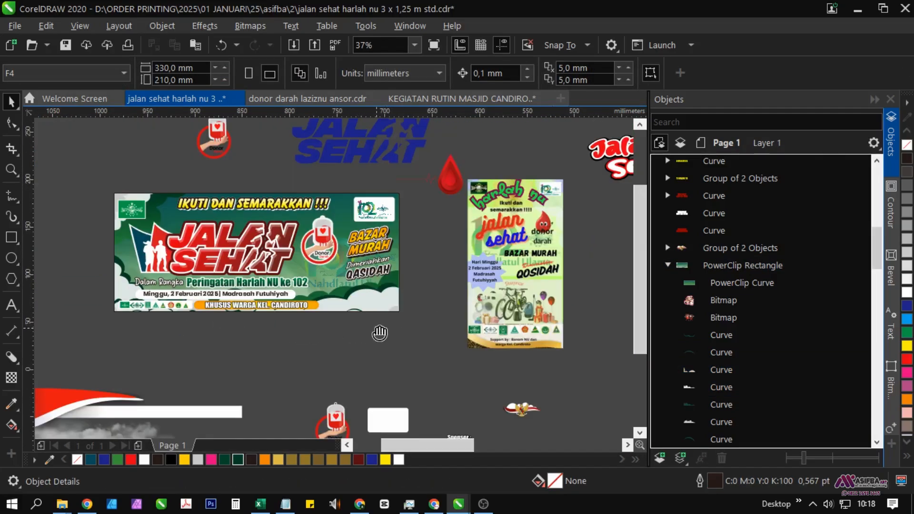
Add the artistic text "Doorprize:" above the clouds below the Donor Darah logo, set in 24 pt Komika Axis.
{"action": "scroll", "coordinate": [464, 333], "scroll_direction": "up", "scroll_amount": 3}
{"action": "scroll", "coordinate": [464, 334], "scroll_direction": "down", "scroll_amount": 1}
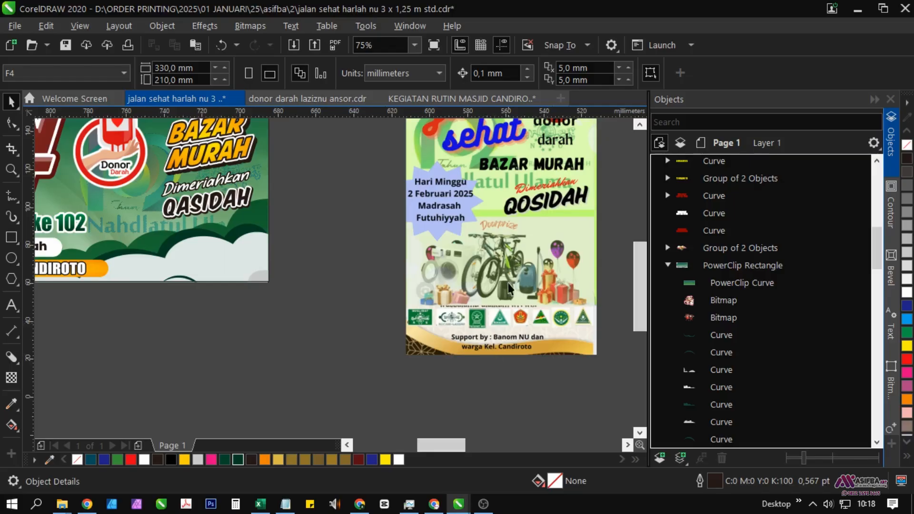
{"action": "scroll", "coordinate": [331, 337], "scroll_direction": "left", "scroll_amount": 3}
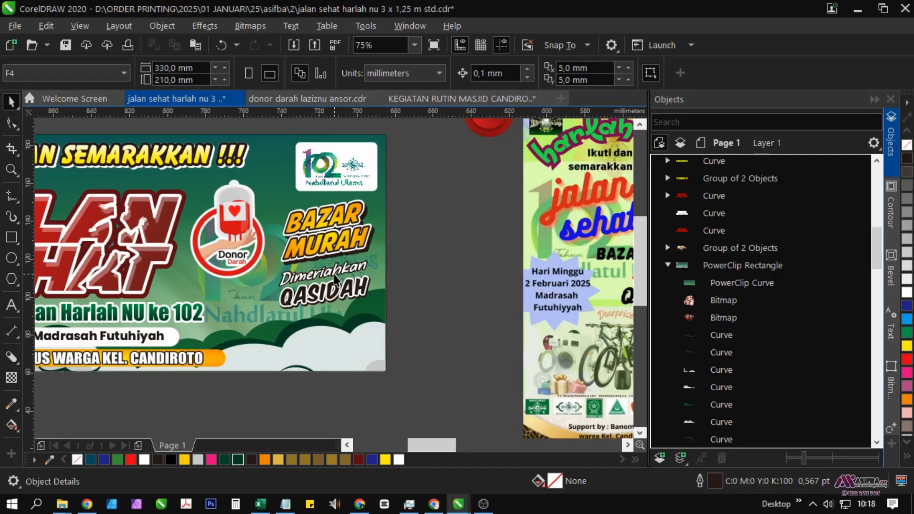
{"action": "key", "text": "F8"}
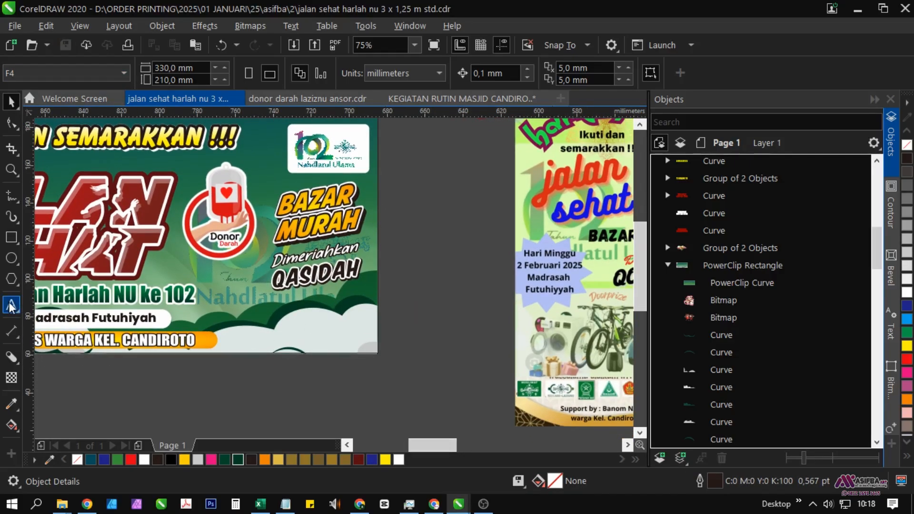
{"action": "scroll", "coordinate": [248, 336], "scroll_direction": "up", "scroll_amount": 1}
{"action": "left_click", "coordinate": [116, 305]}
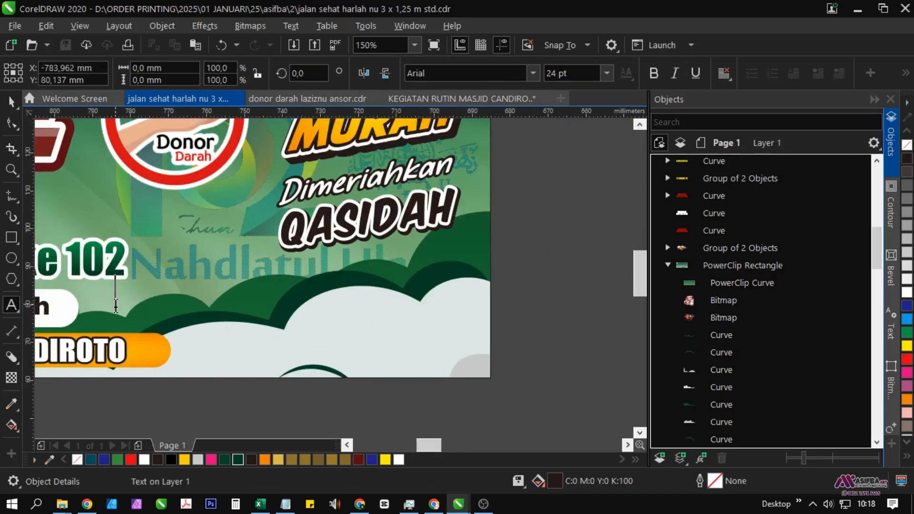
{"action": "type", "text": "Dopo"}
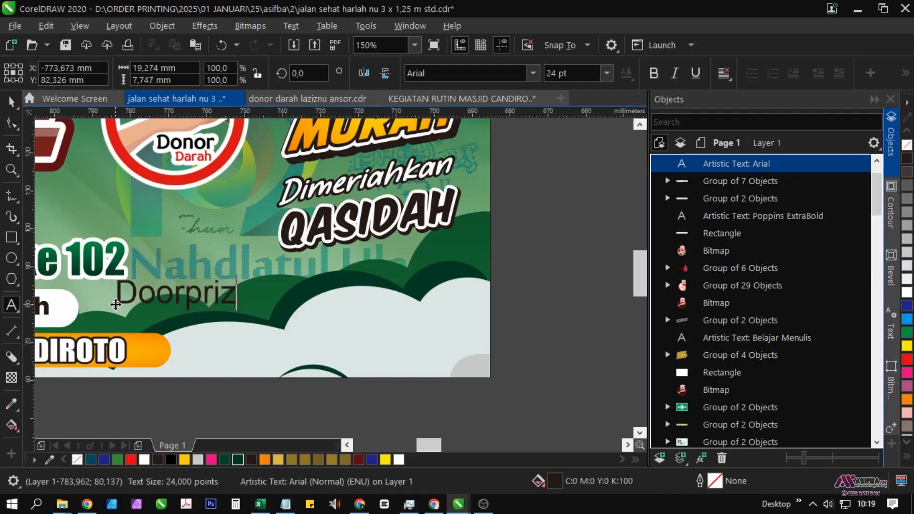
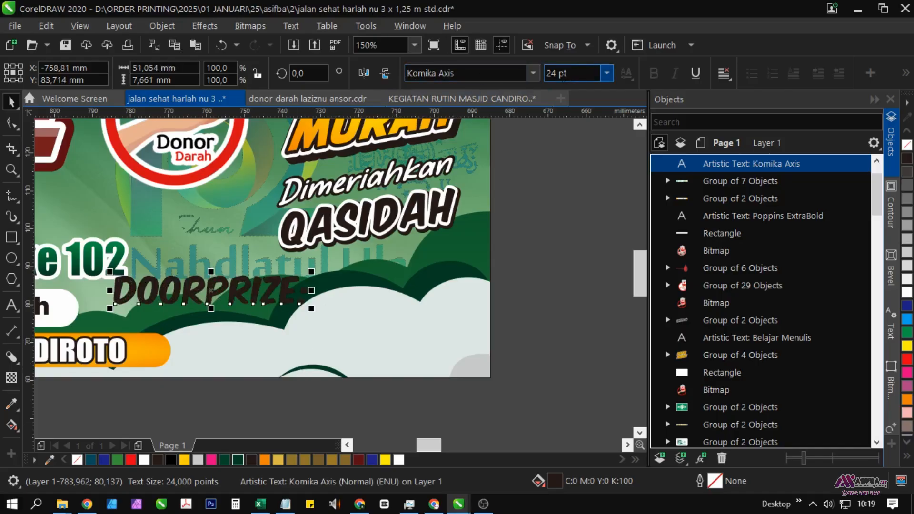
Set the Doorprize: text in the Lightsider font.
{"action": "left_click", "coordinate": [533, 73]}
{"action": "scroll", "coordinate": [590, 295], "scroll_direction": "down", "scroll_amount": 5}
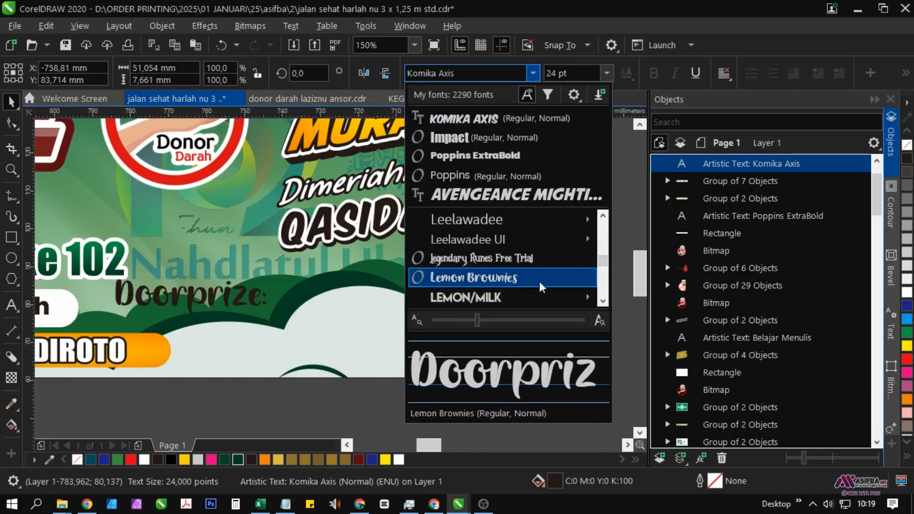
{"action": "scroll", "coordinate": [601, 298], "scroll_direction": "down", "scroll_amount": 6}
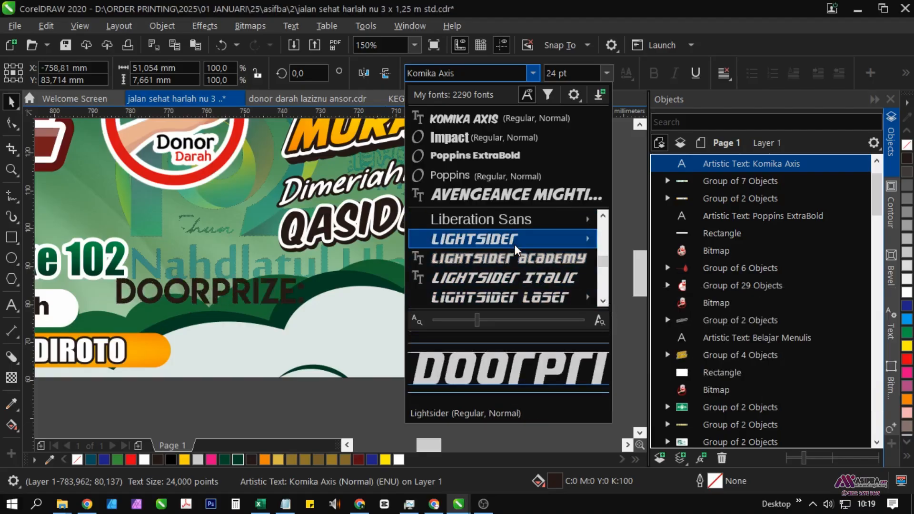
{"action": "left_click", "coordinate": [515, 239]}
{"action": "left_click", "coordinate": [445, 351]}
Change the font of the Doorprize: text to Lilita One.
{"action": "scroll", "coordinate": [445, 351], "scroll_direction": "down", "scroll_amount": 1}
{"action": "scroll", "coordinate": [321, 318], "scroll_direction": "down", "scroll_amount": 3}
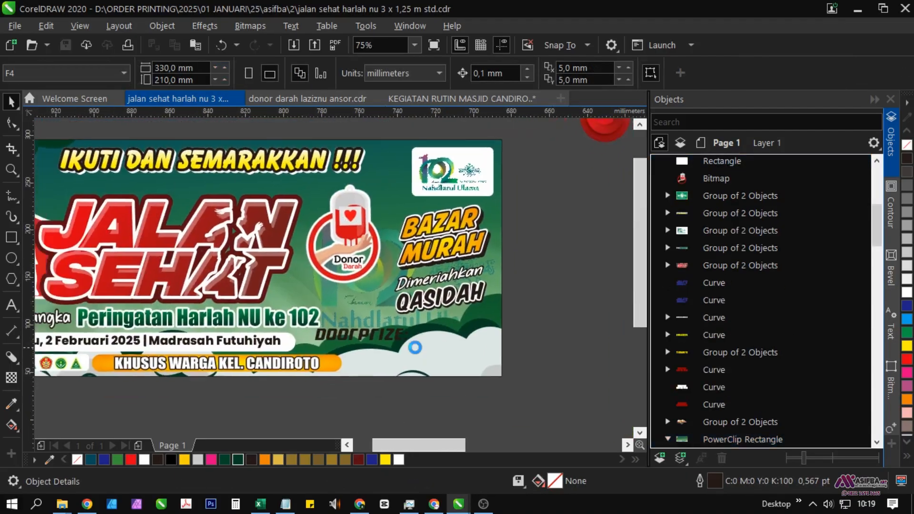
{"action": "left_click_drag", "start_coordinate": [163, 236], "coordinate": [464, 369]}
{"action": "left_click", "coordinate": [415, 45]}
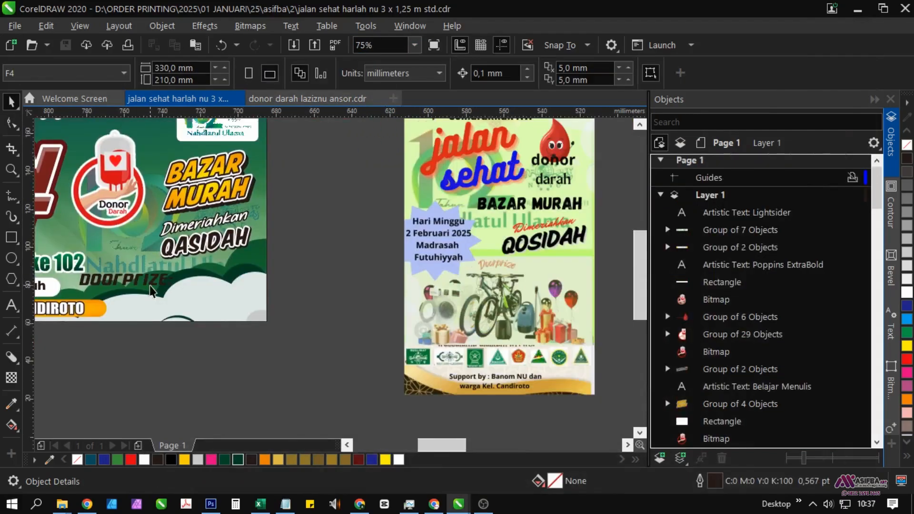
{"action": "left_click", "coordinate": [532, 73]}
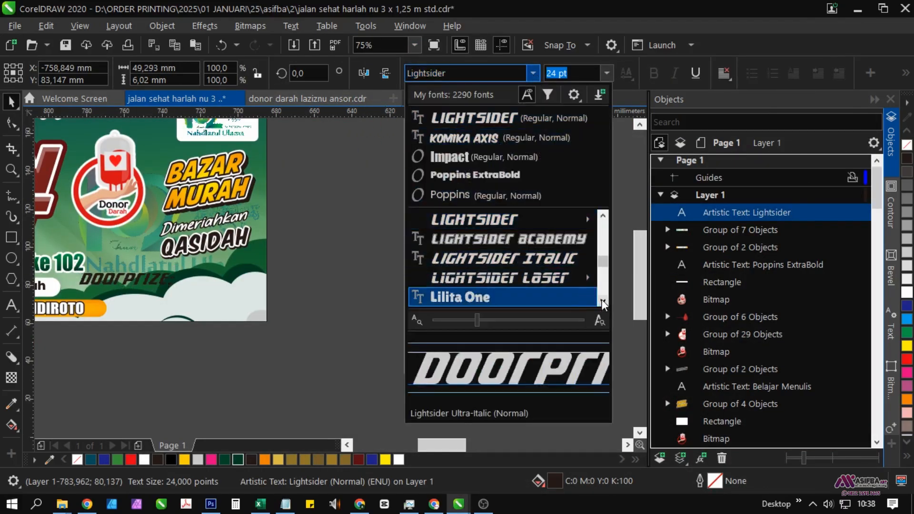
{"action": "scroll", "coordinate": [509, 257], "scroll_direction": "down", "scroll_amount": 1}
{"action": "left_click", "coordinate": [509, 258]}
{"action": "scroll", "coordinate": [212, 295], "scroll_direction": "up", "scroll_amount": 3}
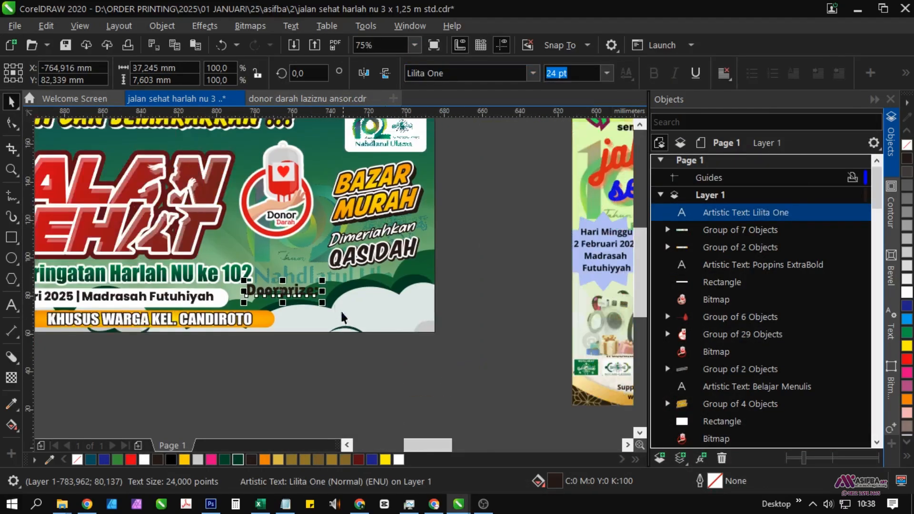
Move the Doorprize: text onto the clouds below QASIDAH and fill it with yellow.
{"action": "left_click_drag", "start_coordinate": [221, 288], "coordinate": [246, 262]}
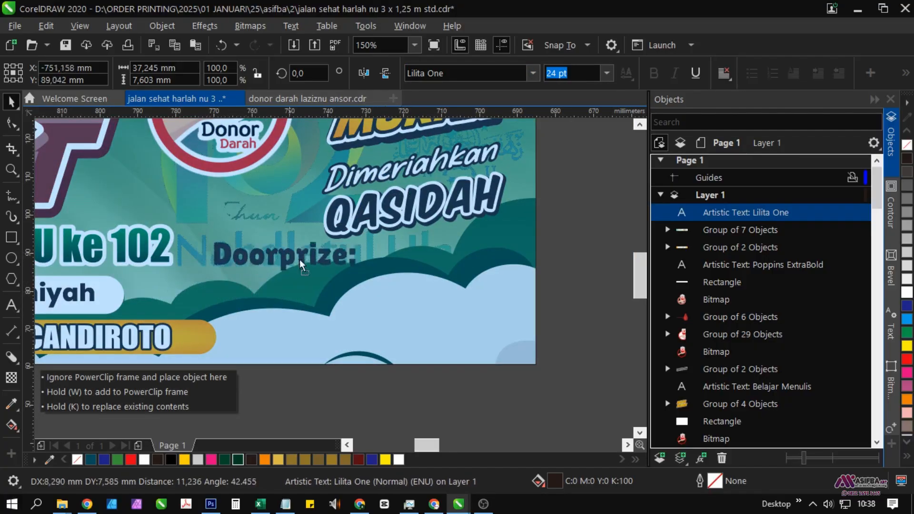
{"action": "left_click_drag", "start_coordinate": [429, 262], "coordinate": [434, 262]}
{"action": "scroll", "coordinate": [530, 286], "scroll_direction": "right", "scroll_amount": 3}
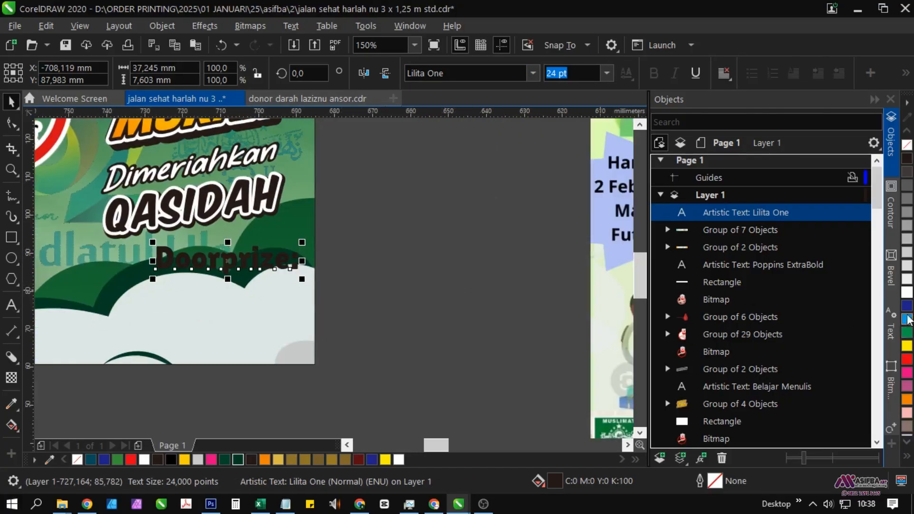
Give the Doorprize: text a black 4.0 pt outline with rounded corners, placed behind the fill and scaling with the object.
{"action": "key", "text": "F12"}
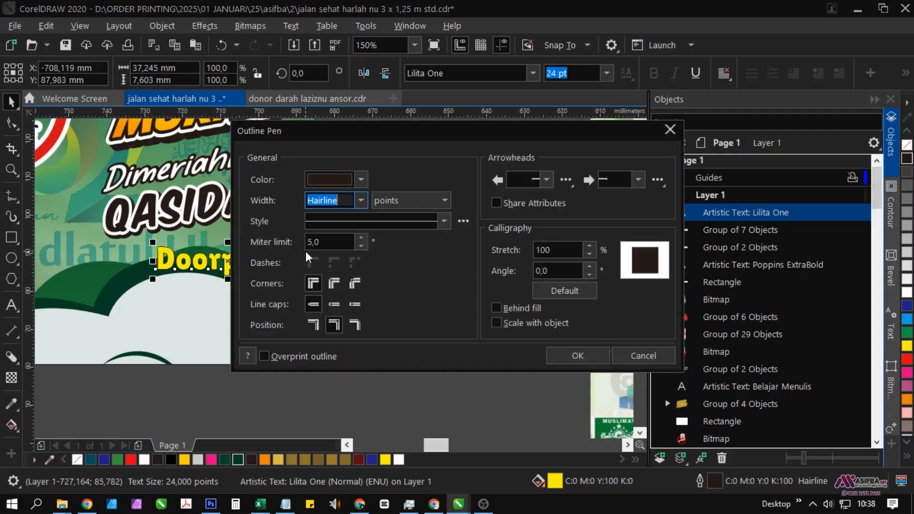
{"action": "left_click", "coordinate": [361, 200]}
{"action": "left_click", "coordinate": [327, 316]}
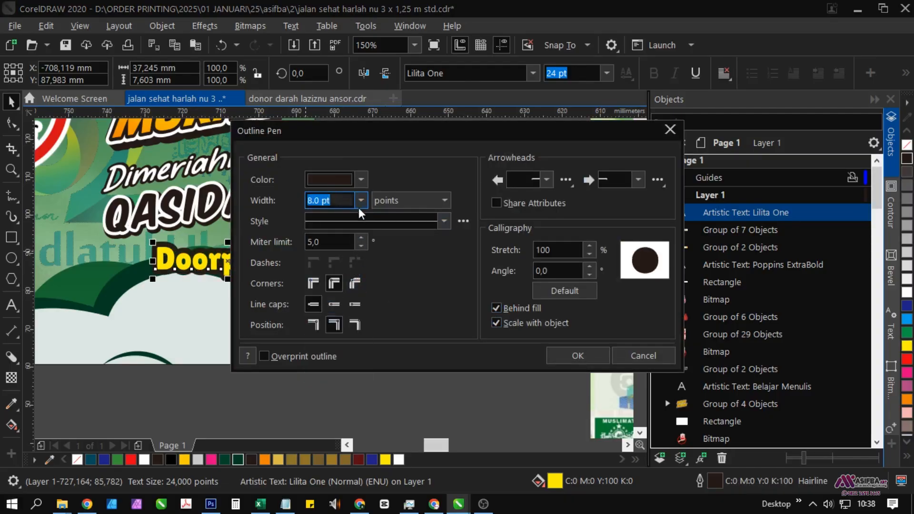
{"action": "left_click", "coordinate": [360, 200]}
{"action": "left_click", "coordinate": [324, 285]}
{"action": "left_click", "coordinate": [361, 200]}
{"action": "left_click", "coordinate": [328, 307]}
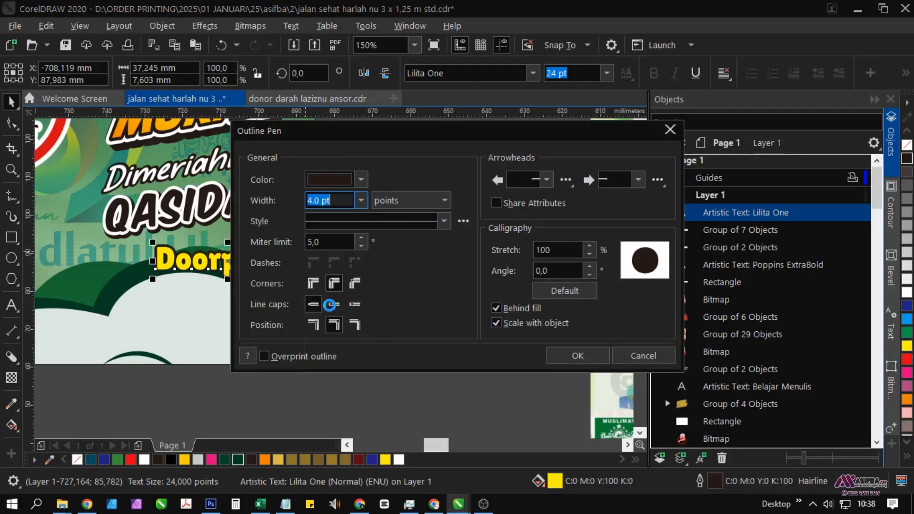
{"action": "left_click", "coordinate": [577, 356]}
Duplicate the Doorprize: text, send the copy one level back and give it a white 8 pt outline.
{"action": "key", "text": "ctrl+c"}
{"action": "key", "text": "ctrl+v"}
{"action": "key", "text": "ctrl+Page_Down"}
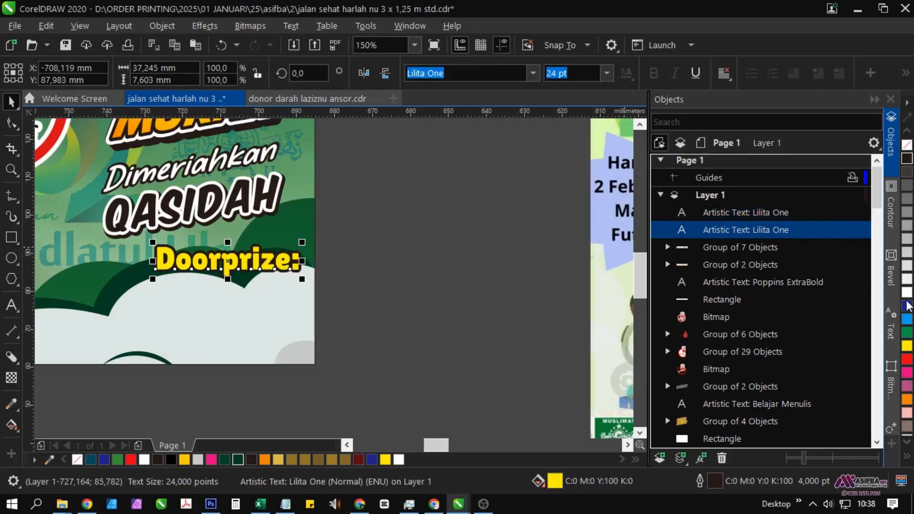
{"action": "right_click", "coordinate": [908, 292]}
{"action": "key", "text": "F12"}
{"action": "type", "text": "8"}
{"action": "key", "text": "Return"}
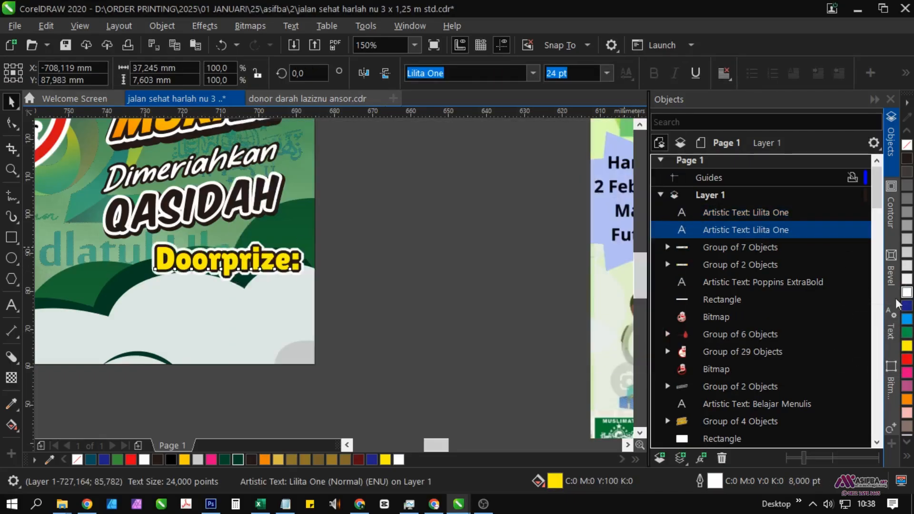
Group the two Doorprize: texts and shift the group slightly further below QASIDAH.
{"action": "left_click", "coordinate": [413, 301]}
{"action": "left_click_drag", "start_coordinate": [413, 301], "coordinate": [437, 290]}
{"action": "left_click_drag", "start_coordinate": [436, 299], "coordinate": [149, 209]}
{"action": "key", "text": "ctrl+g"}
{"action": "scroll", "coordinate": [224, 267], "scroll_direction": "up", "scroll_amount": 1}
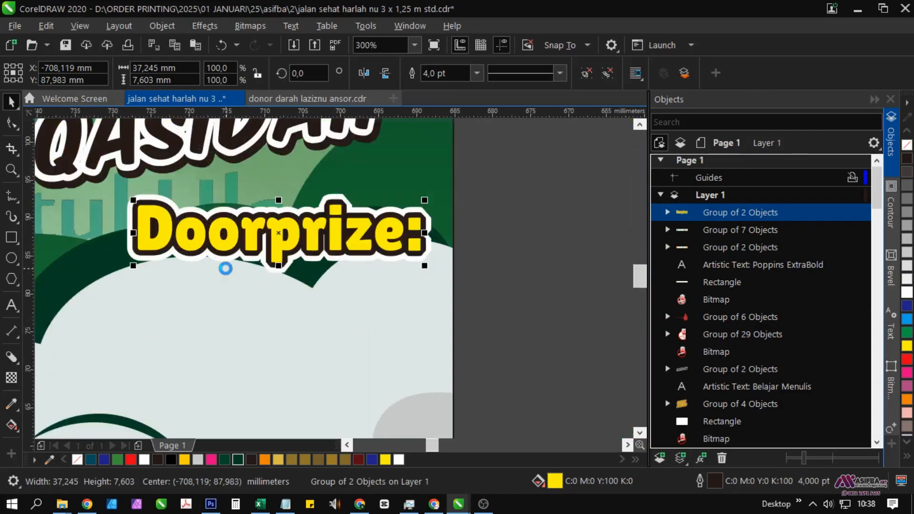
{"action": "scroll", "coordinate": [273, 331], "scroll_direction": "down", "scroll_amount": 1}
{"action": "left_click_drag", "start_coordinate": [224, 267], "coordinate": [276, 342]}
{"action": "scroll", "coordinate": [256, 351], "scroll_direction": "down", "scroll_amount": 1}
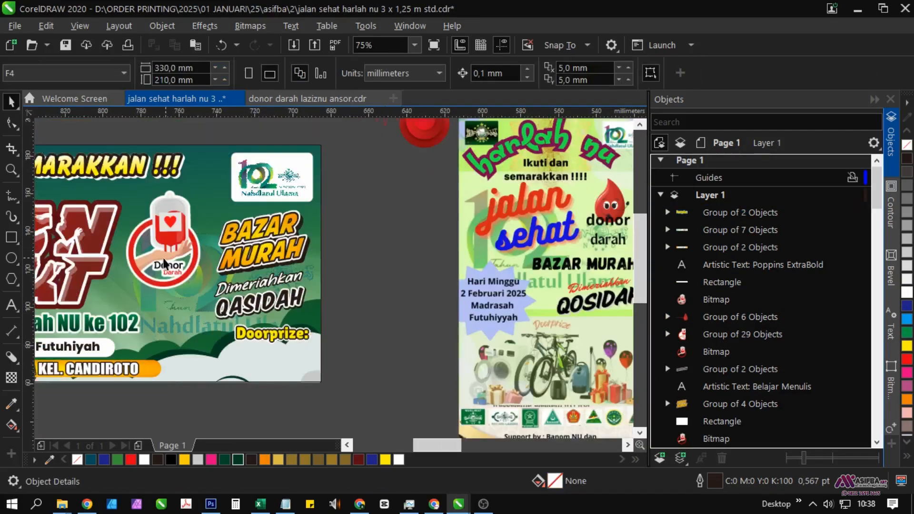
Move the Donor Darah logo slightly down on the banner and save the document.
{"action": "scroll", "coordinate": [164, 276], "scroll_direction": "up", "scroll_amount": 1}
{"action": "left_click_drag", "start_coordinate": [165, 275], "coordinate": [165, 287]}
{"action": "scroll", "coordinate": [167, 287], "scroll_direction": "down", "scroll_amount": 1}
{"action": "left_click", "coordinate": [340, 326]}
{"action": "key", "text": "ctrl+s"}
Switch to the Chrome browser and search in a new tab for MESIN CUCI PNG.
{"action": "scroll", "coordinate": [597, 296], "scroll_direction": "up", "scroll_amount": 1}
{"action": "scroll", "coordinate": [445, 324], "scroll_direction": "down", "scroll_amount": 3}
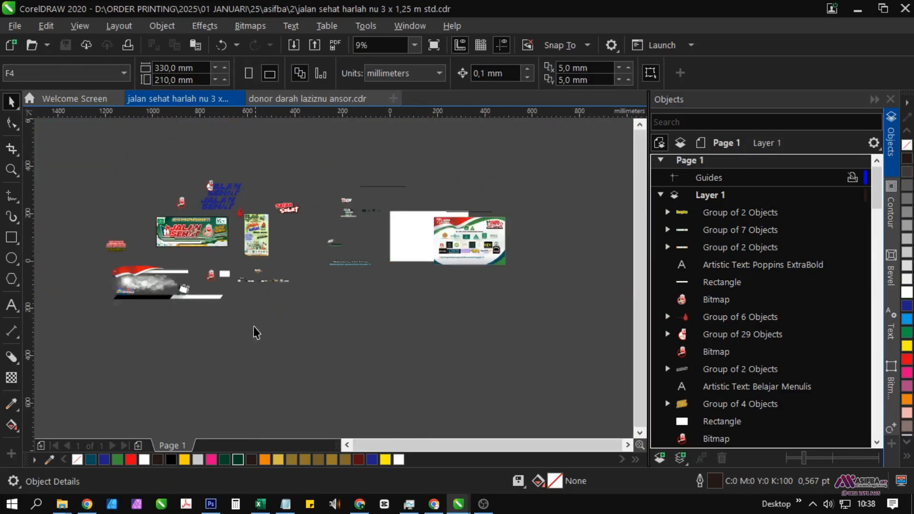
{"action": "scroll", "coordinate": [276, 310], "scroll_direction": "up", "scroll_amount": 2}
{"action": "scroll", "coordinate": [310, 258], "scroll_direction": "up", "scroll_amount": 2}
{"action": "key", "text": "alt+Tab"}
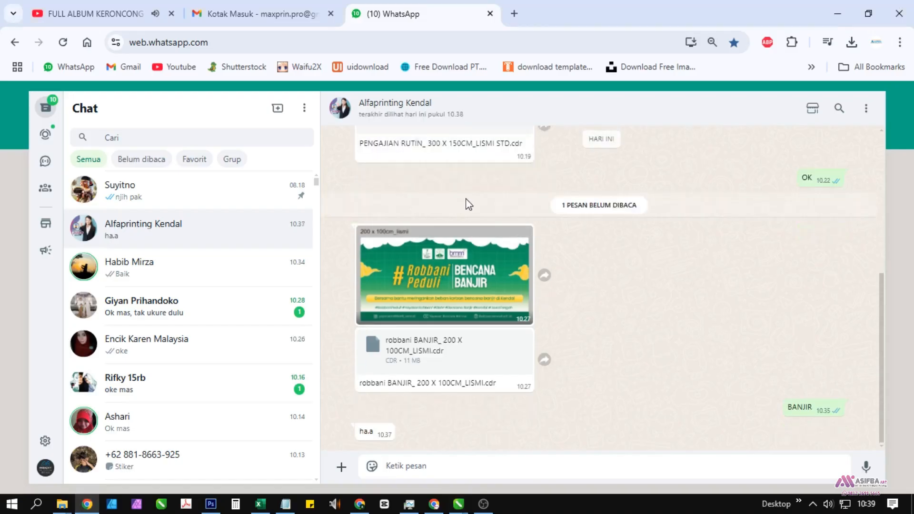
{"action": "key", "text": "ctrl+t"}
{"action": "type", "text": "MESIN CUCI PNG"}
{"action": "key", "text": "Return"}
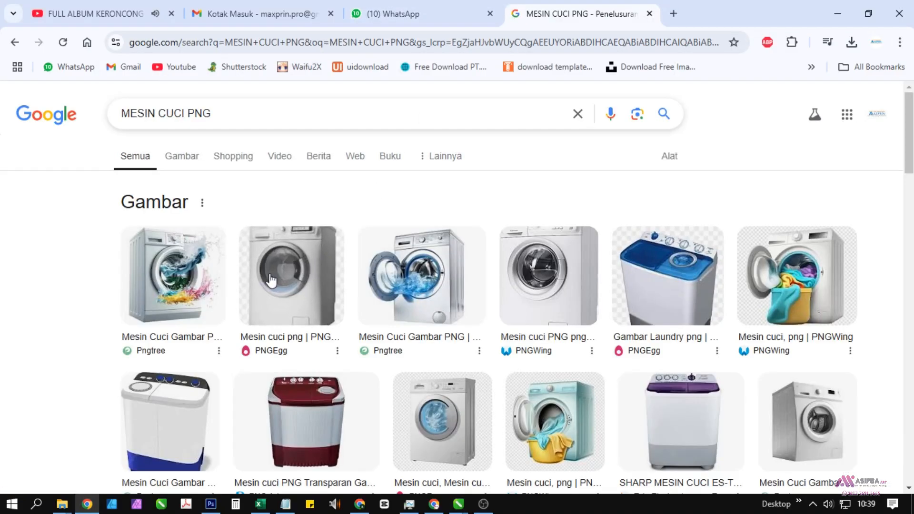
Open a PNGEgg washing machine image from the results and save it as the PNG file pngegg in the order's folder 2.
{"action": "left_click", "coordinate": [271, 281]}
{"action": "left_click", "coordinate": [843, 391]}
{"action": "scroll", "coordinate": [240, 278], "scroll_direction": "down", "scroll_amount": 4}
{"action": "scroll", "coordinate": [434, 312], "scroll_direction": "down", "scroll_amount": 10}
{"action": "left_click", "coordinate": [386, 329]}
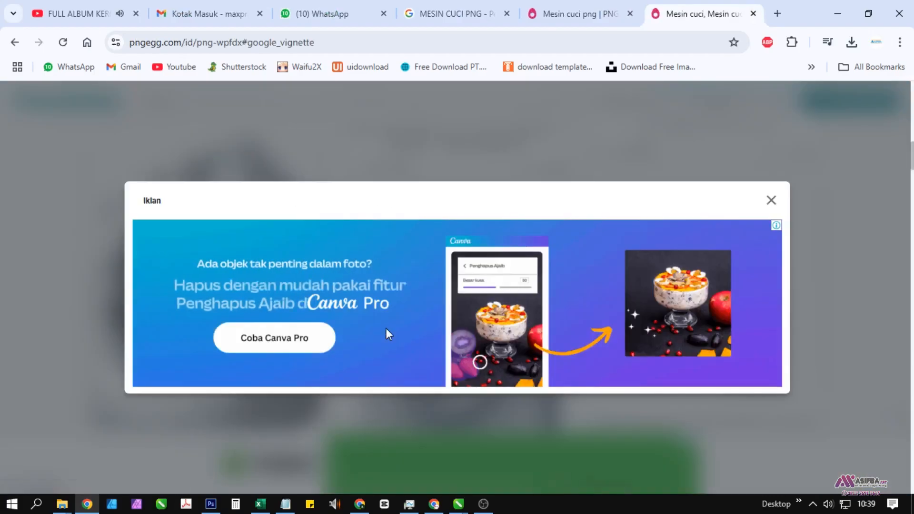
{"action": "left_click", "coordinate": [771, 200]}
{"action": "scroll", "coordinate": [479, 190], "scroll_direction": "down", "scroll_amount": 8}
{"action": "left_click", "coordinate": [479, 167]}
{"action": "left_click", "coordinate": [523, 241]}
{"action": "left_click", "coordinate": [394, 245]}
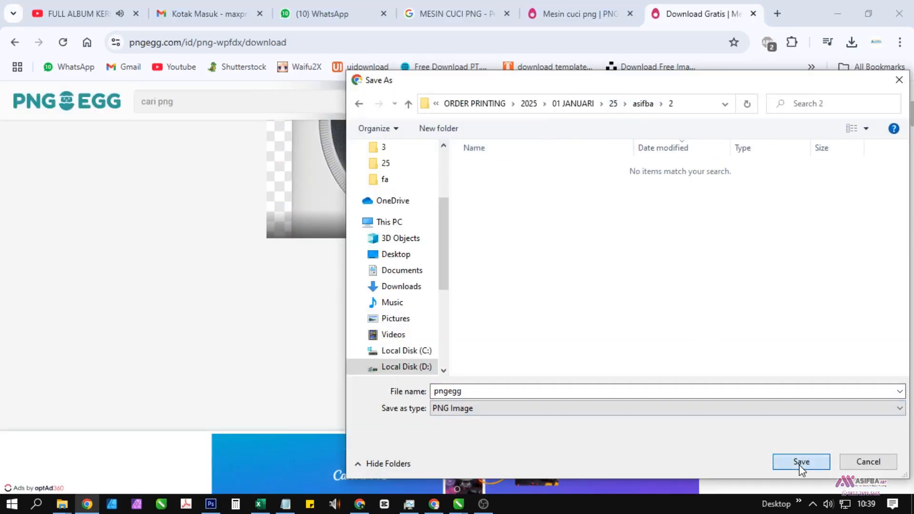
{"action": "left_click", "coordinate": [801, 462]}
Return to CorelDRAW and place the downloaded washing machine image below the banner.
{"action": "left_click", "coordinate": [458, 504]}
{"action": "scroll", "coordinate": [426, 258], "scroll_direction": "down", "scroll_amount": 3}
{"action": "scroll", "coordinate": [426, 257], "scroll_direction": "up", "scroll_amount": 5}
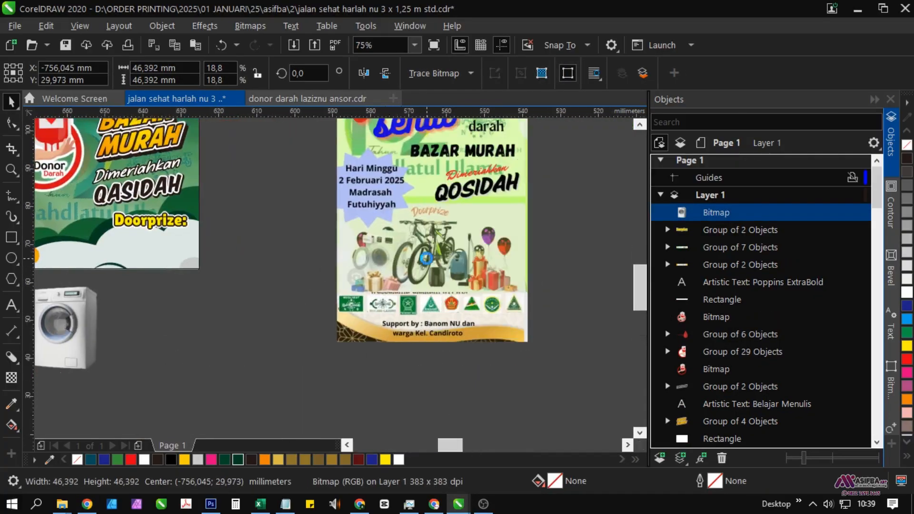
Switch back to the browser and search PNGEgg for SEPEDA GUNUNG.
{"action": "key", "text": "alt+Tab"}
{"action": "left_click", "coordinate": [302, 41]}
{"action": "type", "text": "SE"}
{"action": "left_click", "coordinate": [174, 109]}
{"action": "type", "text": "SEPEDA GUNUNG"}
{"action": "key", "text": "Return"}
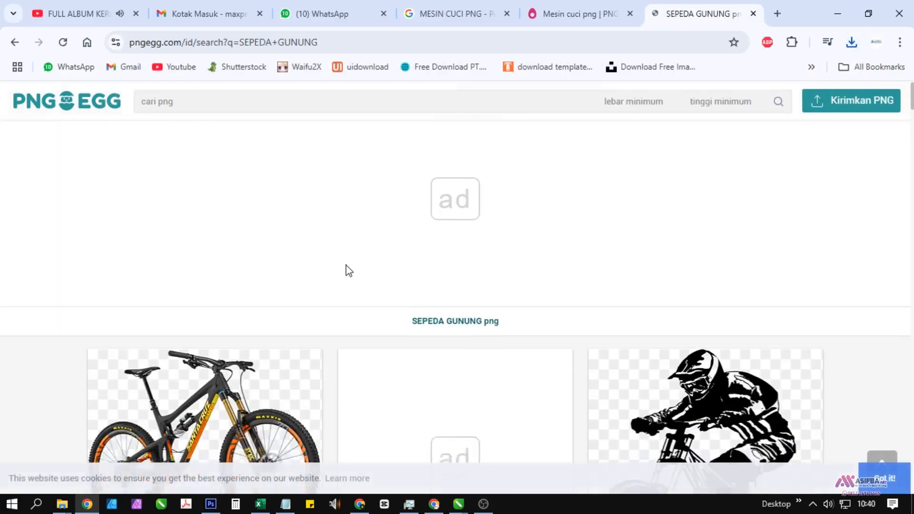
Open the blue Santa Cruz mountain bike from the PNGEgg results and download its PNG.
{"action": "scroll", "coordinate": [347, 270], "scroll_direction": "down", "scroll_amount": 20}
{"action": "scroll", "coordinate": [598, 312], "scroll_direction": "up", "scroll_amount": 4}
{"action": "scroll", "coordinate": [599, 312], "scroll_direction": "up", "scroll_amount": 20}
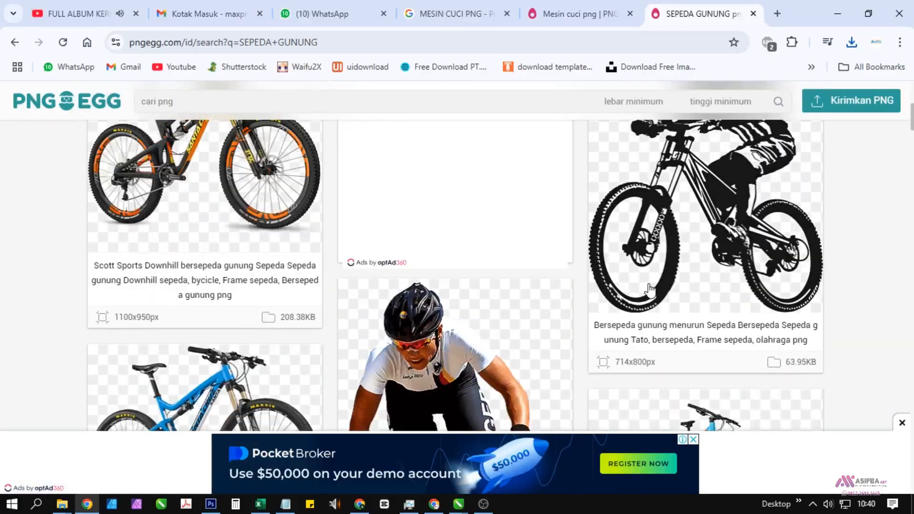
{"action": "scroll", "coordinate": [429, 285], "scroll_direction": "down", "scroll_amount": 5}
{"action": "middle_click", "coordinate": [222, 224]}
{"action": "left_click", "coordinate": [710, 15]}
{"action": "scroll", "coordinate": [461, 246], "scroll_direction": "down", "scroll_amount": 12}
{"action": "left_click", "coordinate": [463, 250]}
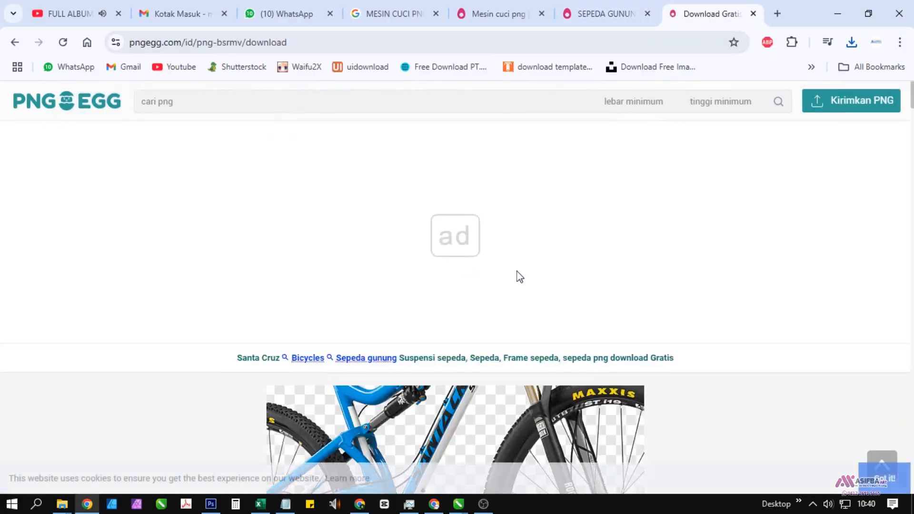
{"action": "scroll", "coordinate": [519, 238], "scroll_direction": "down", "scroll_amount": 5}
Return to the SEPEDA GUNUNG results, open the red mountain bike and start its PNG download.
{"action": "left_click", "coordinate": [600, 13]}
{"action": "scroll", "coordinate": [605, 348], "scroll_direction": "down", "scroll_amount": 12}
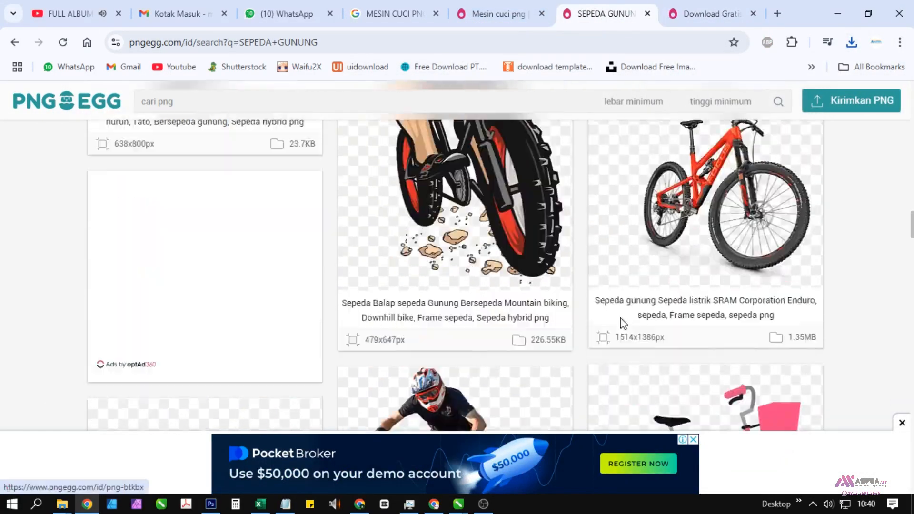
{"action": "middle_click", "coordinate": [622, 320]}
{"action": "left_click", "coordinate": [714, 14]}
{"action": "left_click", "coordinate": [757, 14]}
{"action": "scroll", "coordinate": [414, 350], "scroll_direction": "down", "scroll_amount": 10}
{"action": "left_click", "coordinate": [385, 253]}
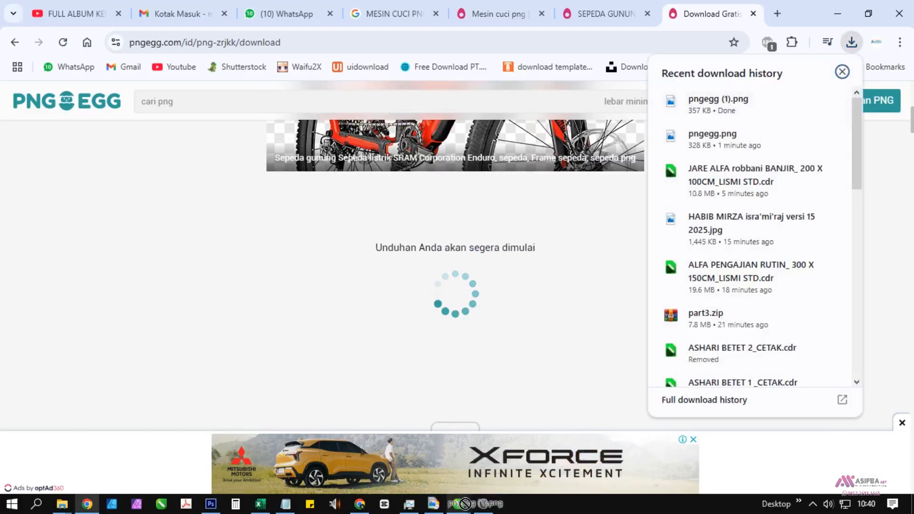
Place the downloaded blue bike image pngegg (1).png in the CorelDRAW banner document.
{"action": "left_click_drag", "start_coordinate": [465, 503], "coordinate": [334, 296]}
{"action": "scroll", "coordinate": [326, 261], "scroll_direction": "down", "scroll_amount": 4}
{"action": "scroll", "coordinate": [294, 324], "scroll_direction": "up", "scroll_amount": 1}
Move the washing machine onto the banner below the Donor Darah logo and scale it to about 38 mm wide.
{"action": "left_click_drag", "start_coordinate": [326, 307], "coordinate": [115, 344]}
{"action": "left_click_drag", "start_coordinate": [190, 320], "coordinate": [192, 299]}
{"action": "scroll", "coordinate": [192, 299], "scroll_direction": "up", "scroll_amount": 1}
{"action": "left_click_drag", "start_coordinate": [308, 381], "coordinate": [266, 346]}
{"action": "left_click_drag", "start_coordinate": [265, 389], "coordinate": [273, 397]}
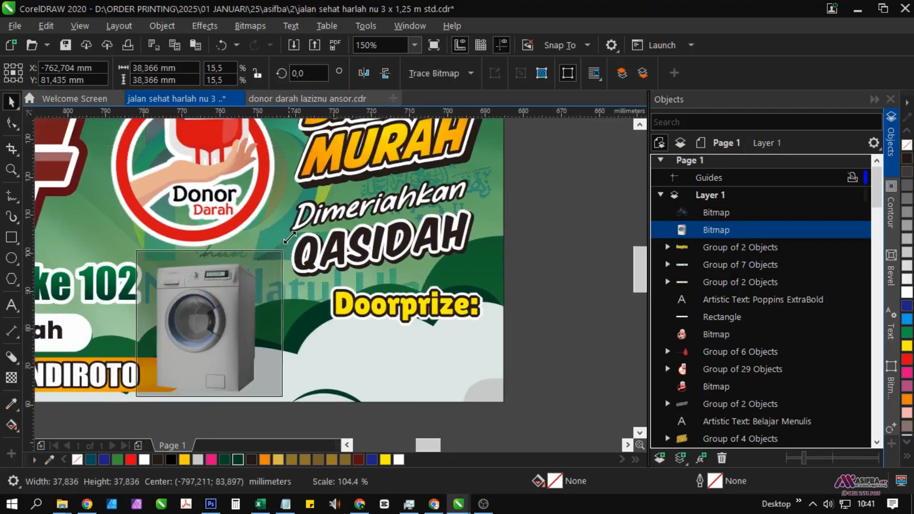
Place the downloaded red bike image, position it over the blue bike and group the two bikes.
{"action": "key", "text": "alt+Tab"}
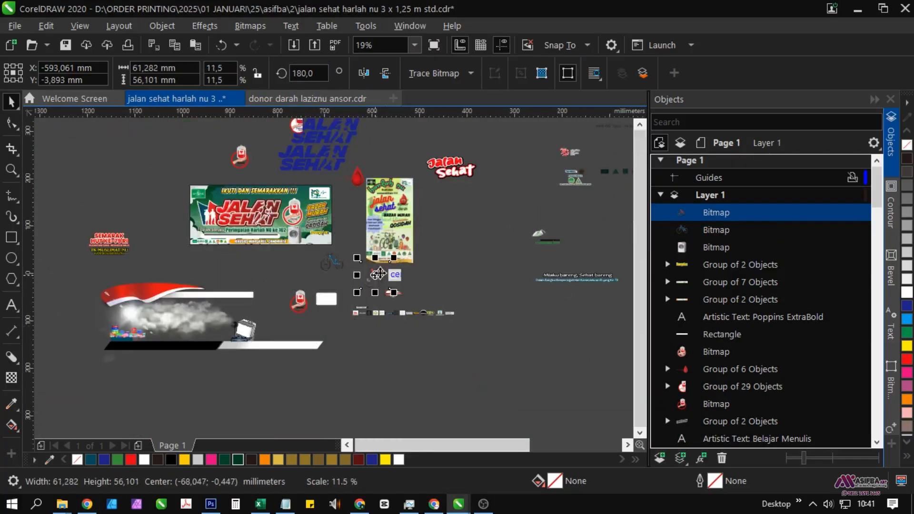
{"action": "left_click_drag", "start_coordinate": [380, 274], "coordinate": [343, 261]}
{"action": "scroll", "coordinate": [347, 259], "scroll_direction": "up", "scroll_amount": 3}
{"action": "left_click_drag", "start_coordinate": [322, 381], "coordinate": [151, 255]}
{"action": "key", "text": "ctrl+g"}
Move the bike group onto the banner in front of the washing machine and scale it down to fit.
{"action": "left_click_drag", "start_coordinate": [449, 361], "coordinate": [338, 252]}
{"action": "scroll", "coordinate": [367, 246], "scroll_direction": "up", "scroll_amount": 1}
{"action": "left_click_drag", "start_coordinate": [417, 165], "coordinate": [342, 217]}
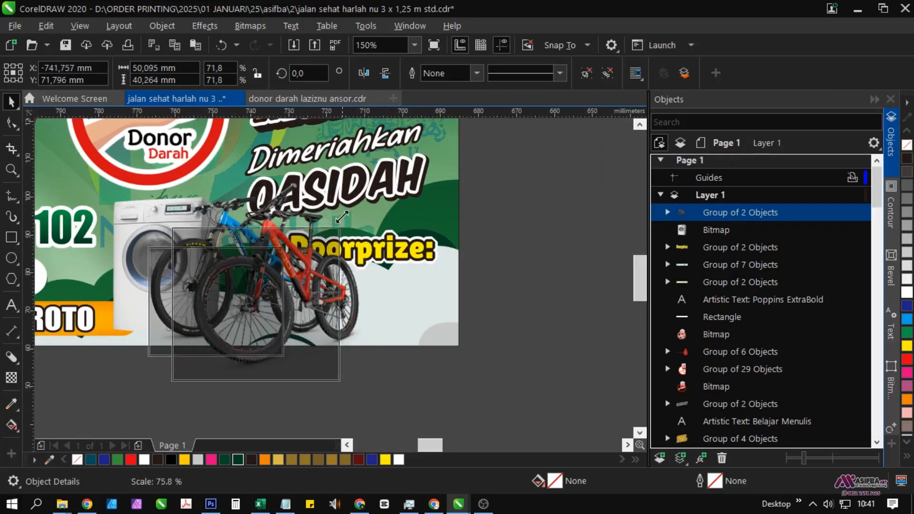
{"action": "left_click", "coordinate": [292, 340]}
Check the doorprize items on the reference poster and search the web for vacuum cleaner PNG.
{"action": "scroll", "coordinate": [519, 306], "scroll_direction": "up", "scroll_amount": 2}
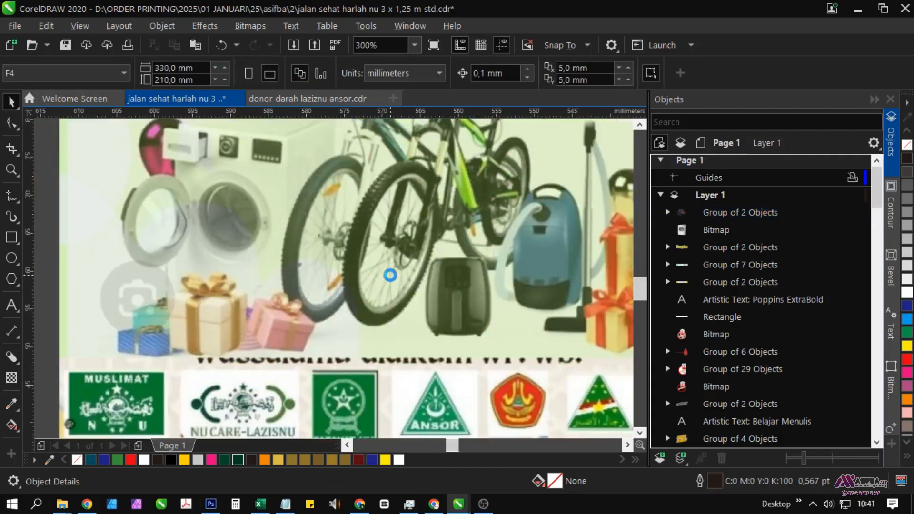
{"action": "left_click_drag", "start_coordinate": [499, 359], "coordinate": [298, 373]}
{"action": "key", "text": "alt+Tab"}
{"action": "left_click", "coordinate": [286, 43]}
{"action": "type", "text": "VACUM"}
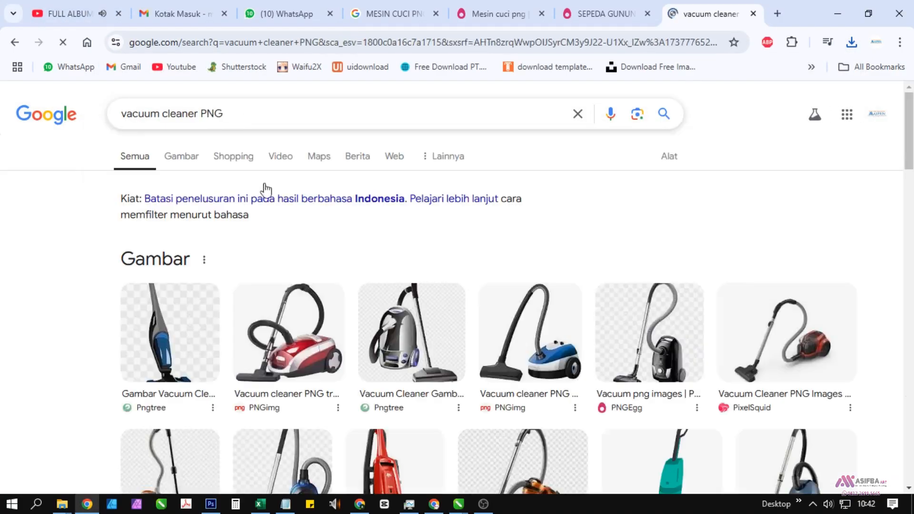
Open the black vacuum cleaner on PNGEgg and download its image as pngegg (3).png.
{"action": "scroll", "coordinate": [619, 291], "scroll_direction": "down", "scroll_amount": 1}
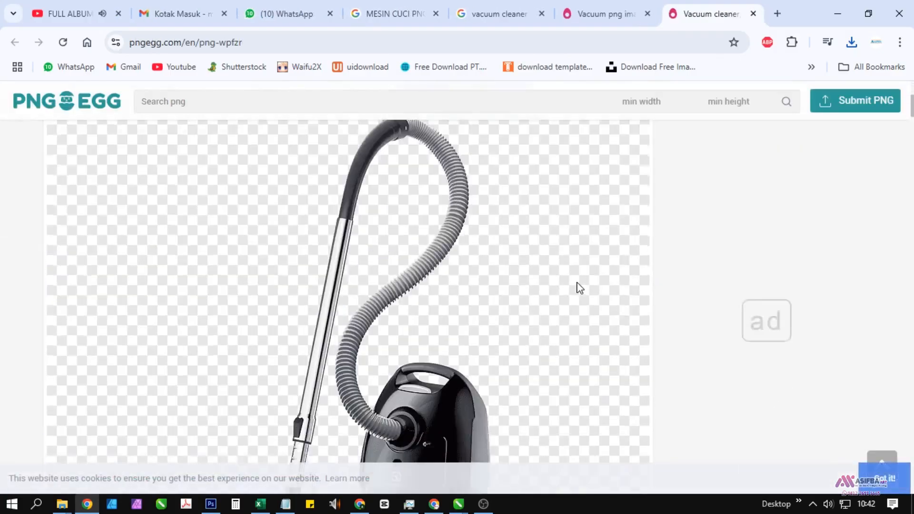
{"action": "scroll", "coordinate": [476, 284], "scroll_direction": "down", "scroll_amount": 5}
{"action": "left_click", "coordinate": [394, 281]}
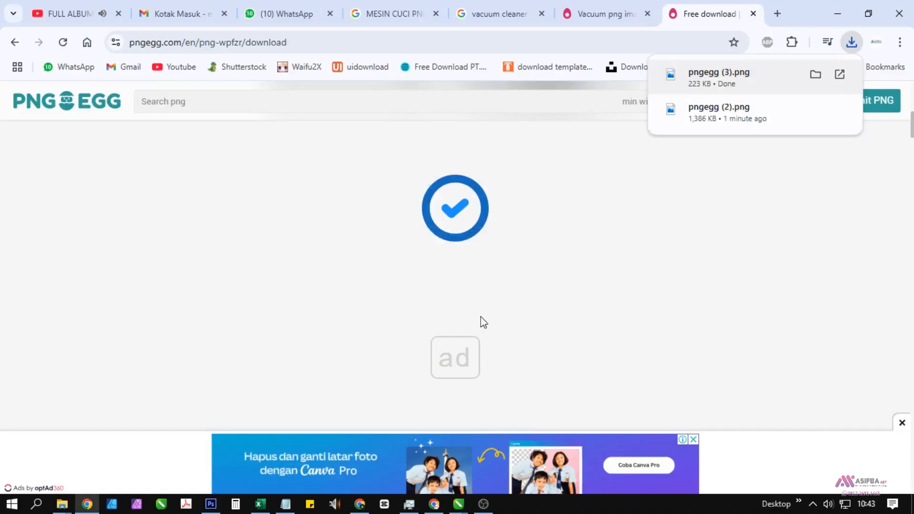
Search PNGEgg for KADO and Google Images for KUMPULAN KADO PNG, and open a PNGEgg gift box result.
{"action": "left_click", "coordinate": [245, 99]}
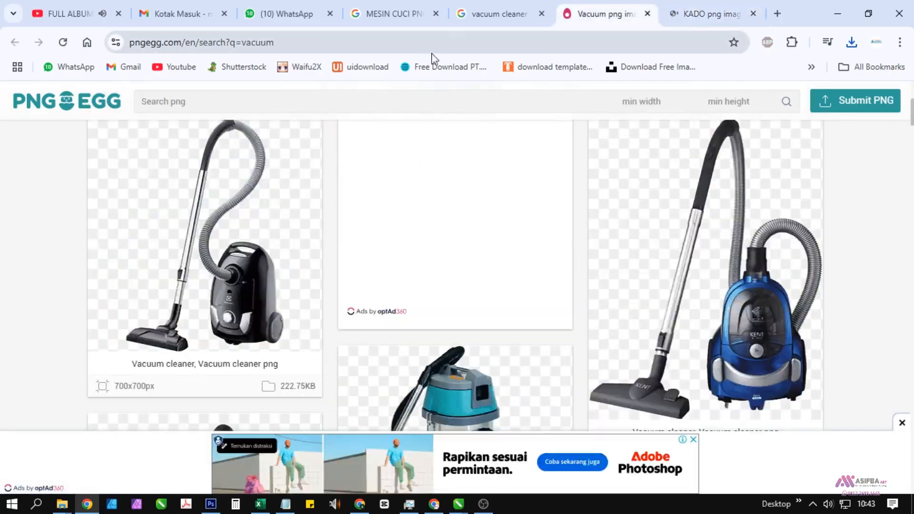
{"action": "left_click", "coordinate": [365, 44]}
{"action": "type", "text": "KUMPU"}
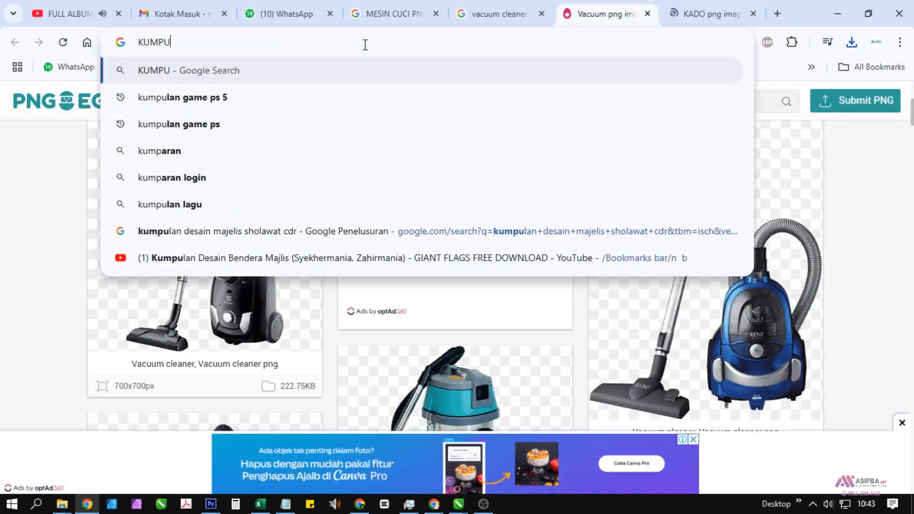
{"action": "type", "text": "LAN KADO"}
{"action": "key", "text": "Return"}
{"action": "left_click", "coordinate": [204, 114]}
{"action": "type", "text": "PNG"}
{"action": "key", "text": "Return"}
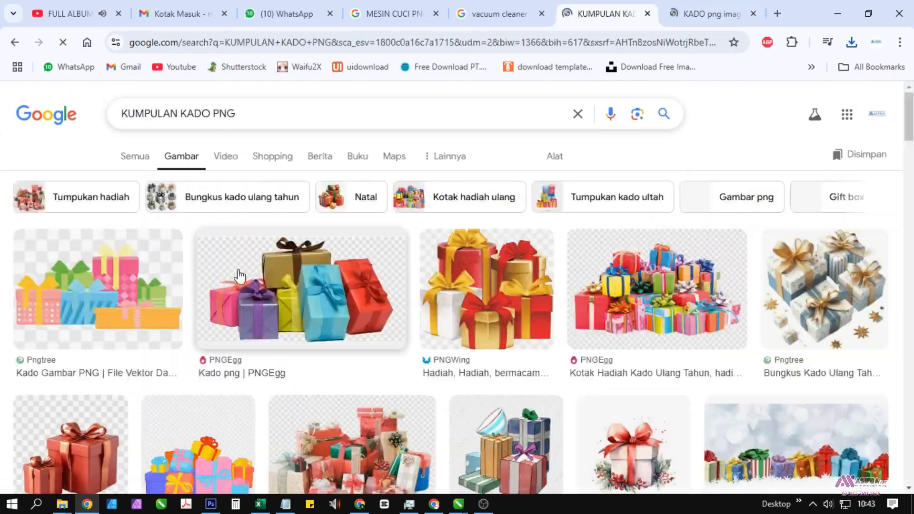
{"action": "scroll", "coordinate": [540, 336], "scroll_direction": "down", "scroll_amount": 3}
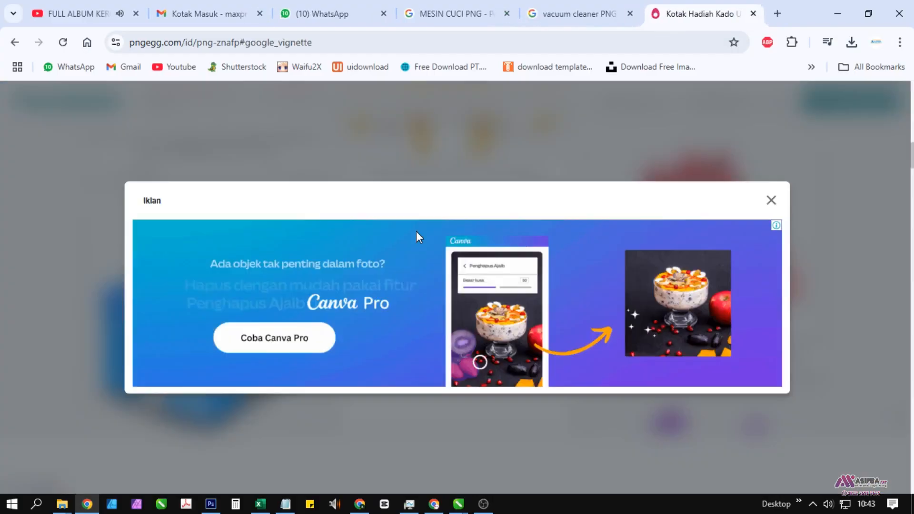
Download the gift pile image as pngegg (4).png, place it beside the vacuum cleaner and order it behind the bikes.
{"action": "scroll", "coordinate": [496, 246], "scroll_direction": "down", "scroll_amount": 15}
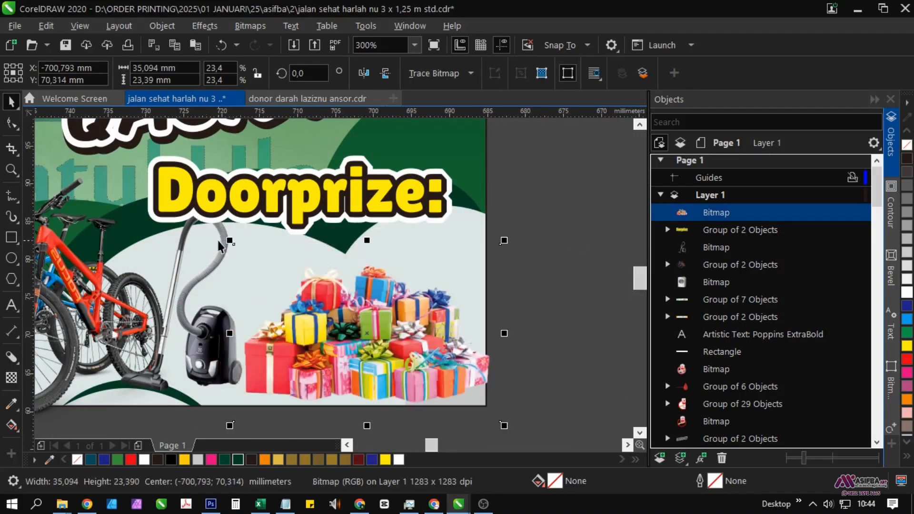
{"action": "key", "text": "shift+Page_Down"}
{"action": "key", "text": "ctrl+Page_Up"}
{"action": "key", "text": "ctrl+Page_Up"}
{"action": "key", "text": "ctrl+Page_Down"}
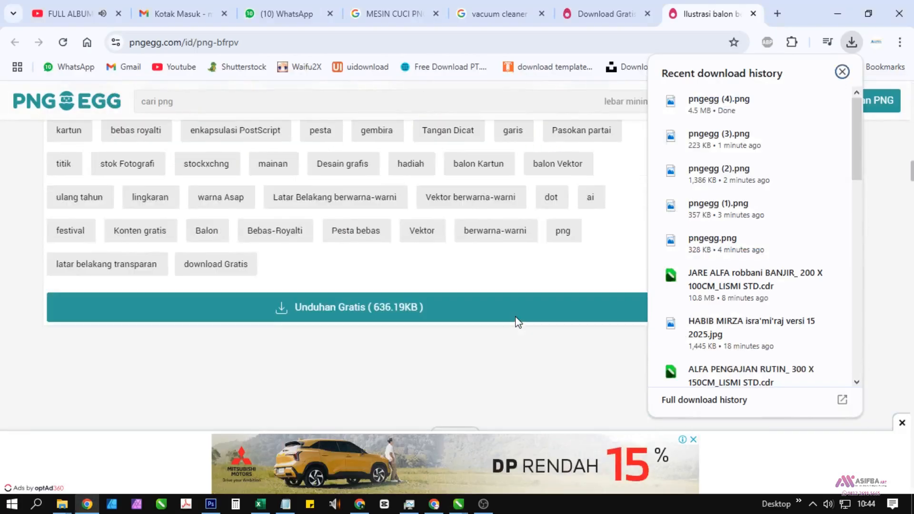
Download two colourful balloon images from PNGEgg, saving the first as pngegg (5).png.
{"action": "scroll", "coordinate": [516, 323], "scroll_direction": "up", "scroll_amount": 2}
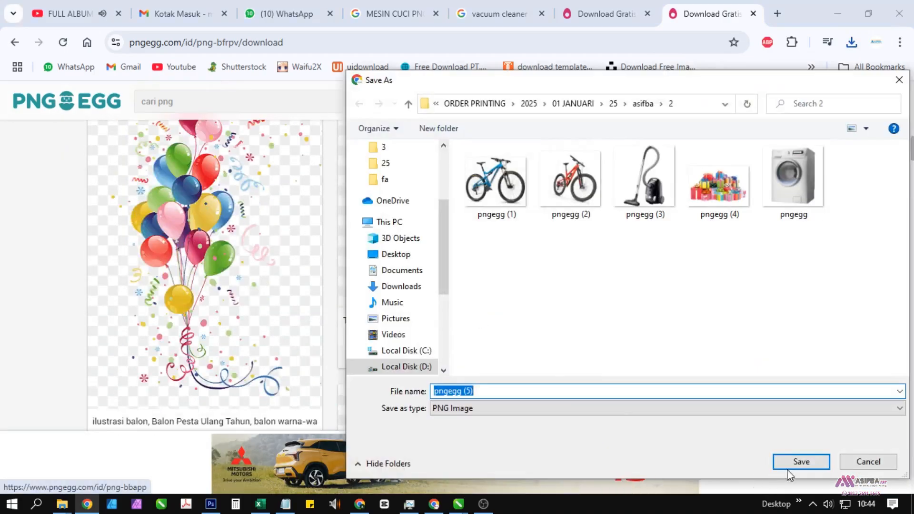
{"action": "left_click", "coordinate": [801, 462]}
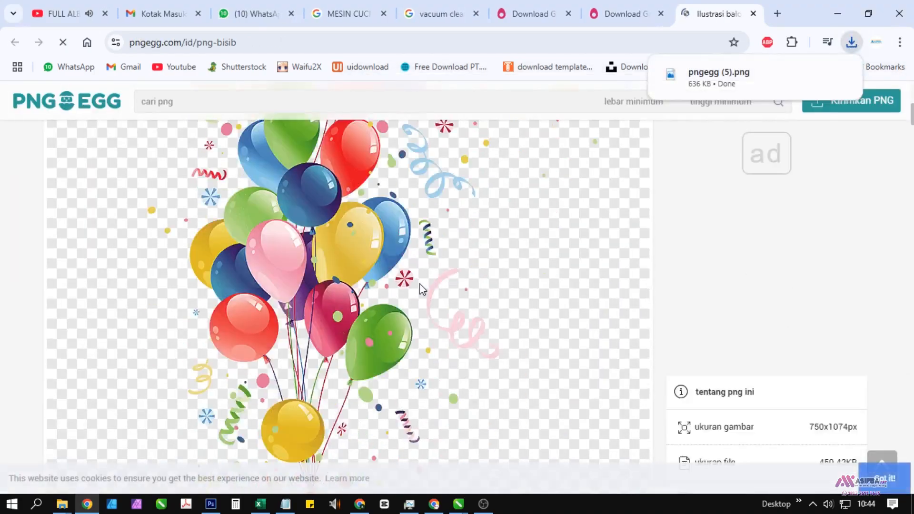
{"action": "scroll", "coordinate": [409, 286], "scroll_direction": "down", "scroll_amount": 10}
{"action": "left_click", "coordinate": [411, 285]}
{"action": "key", "text": "alt+Tab"}
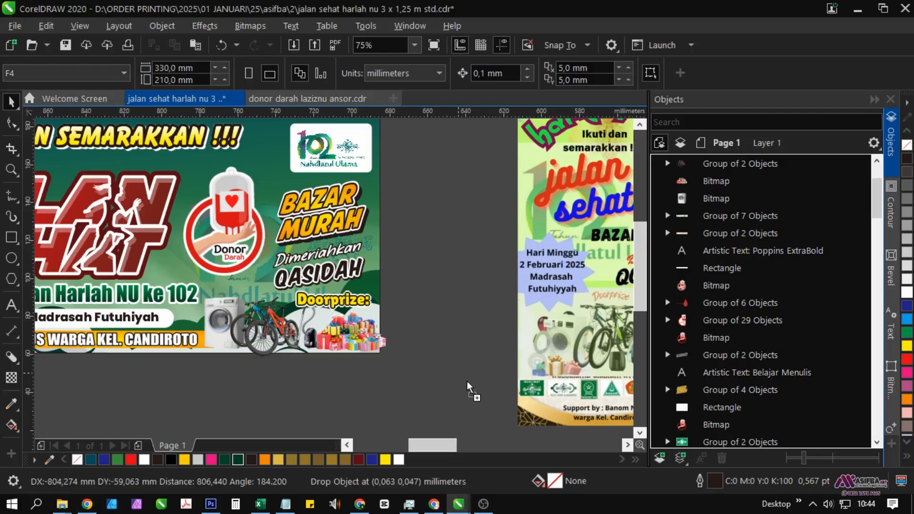
Bring both balloon images into the banner document, mirror the balloon bunch horizontally and shrink it to about 35 × 50 mm near the gifts.
{"action": "scroll", "coordinate": [469, 387], "scroll_direction": "down", "scroll_amount": 2}
{"action": "left_click_drag", "start_coordinate": [476, 383], "coordinate": [430, 361]}
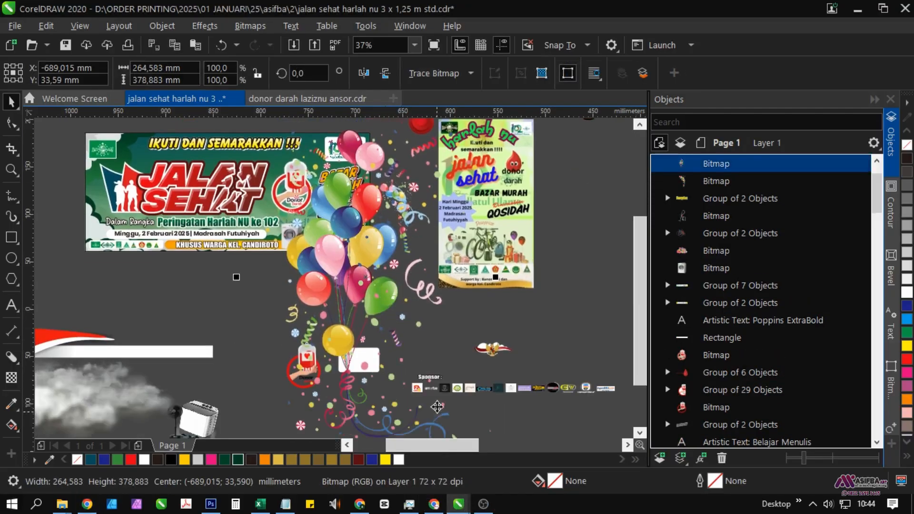
{"action": "scroll", "coordinate": [439, 333], "scroll_direction": "down", "scroll_amount": 1}
{"action": "scroll", "coordinate": [466, 390], "scroll_direction": "up", "scroll_amount": 1}
{"action": "left_click_drag", "start_coordinate": [466, 390], "coordinate": [360, 240]}
{"action": "scroll", "coordinate": [343, 200], "scroll_direction": "up", "scroll_amount": 1}
{"action": "left_click", "coordinate": [364, 73]}
{"action": "left_click_drag", "start_coordinate": [389, 355], "coordinate": [376, 251]}
{"action": "scroll", "coordinate": [376, 251], "scroll_direction": "up", "scroll_amount": 1}
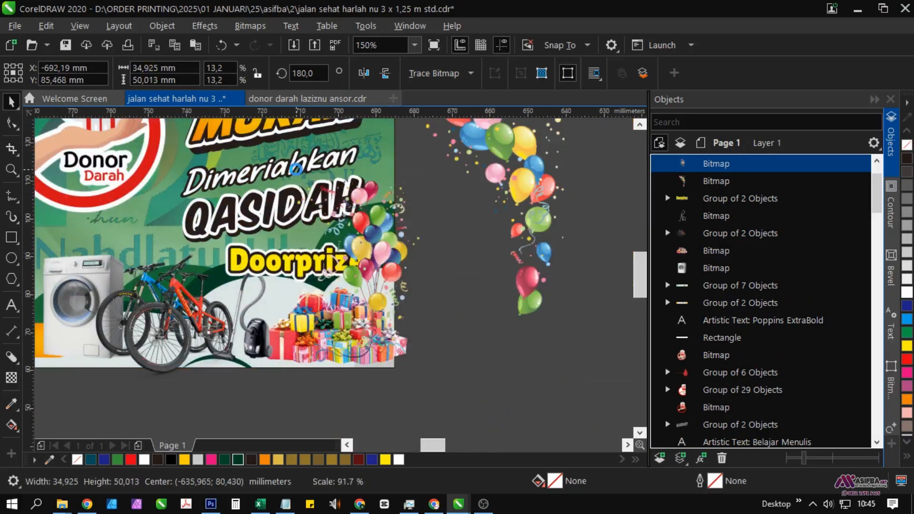
Position the balloons at the banner's right edge behind the gifts and reorder the Doorprize heading in front of them.
{"action": "left_click_drag", "start_coordinate": [296, 170], "coordinate": [351, 159]}
{"action": "left_click", "coordinate": [340, 322], "text": "shift"}
{"action": "left_click_drag", "start_coordinate": [741, 199], "coordinate": [737, 157]}
PowerClip the six doorprize bitmaps, including balloons, vacuum cleaner, bikes, gifts and washing machine, inside the green banner background.
{"action": "left_click", "coordinate": [731, 182]}
{"action": "left_click", "coordinate": [724, 269], "text": "shift"}
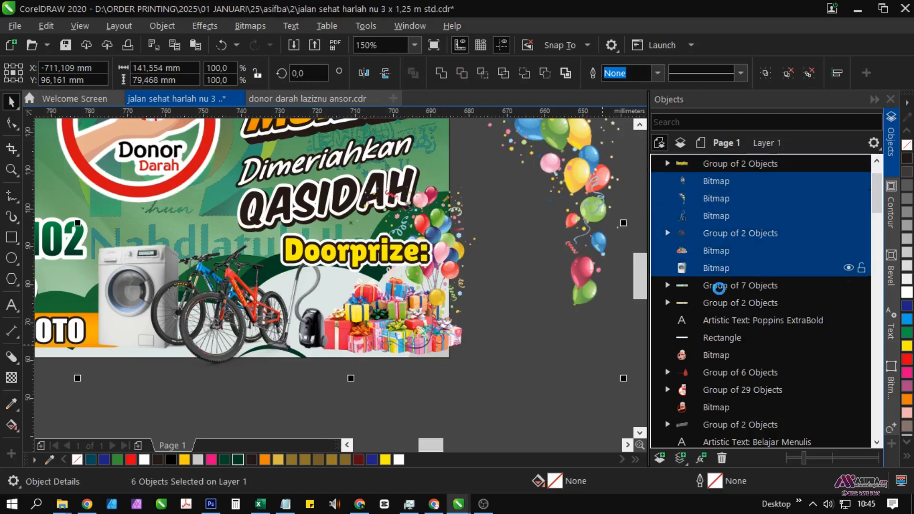
{"action": "scroll", "coordinate": [522, 350], "scroll_direction": "down", "scroll_amount": 1}
{"action": "right_click", "coordinate": [466, 330]}
{"action": "left_click", "coordinate": [520, 275]}
{"action": "left_click", "coordinate": [284, 161]}
{"action": "left_click", "coordinate": [518, 379]}
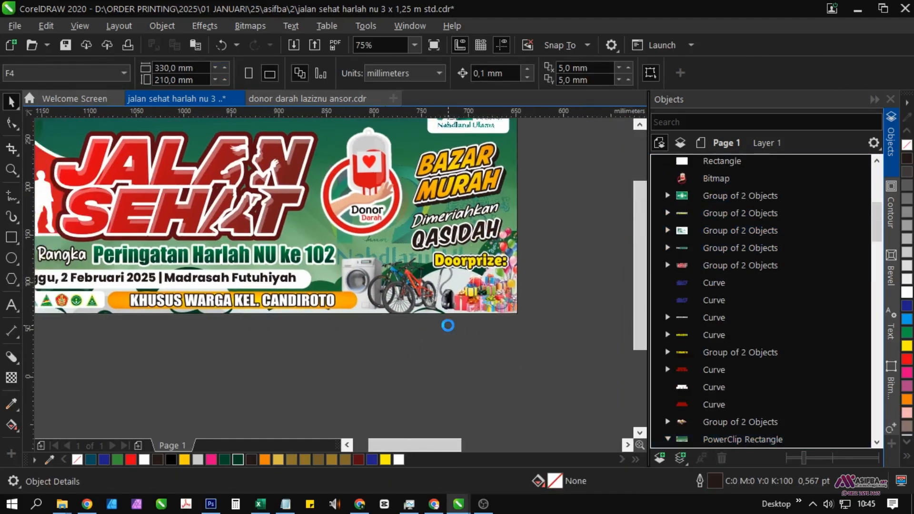
Enlarge the "IKUTI DAN SEMARAKKAN !!!" heading at the banner's top to about 170 mm wide.
{"action": "scroll", "coordinate": [456, 349], "scroll_direction": "down", "scroll_amount": 1}
{"action": "left_click_drag", "start_coordinate": [180, 192], "coordinate": [181, 192]}
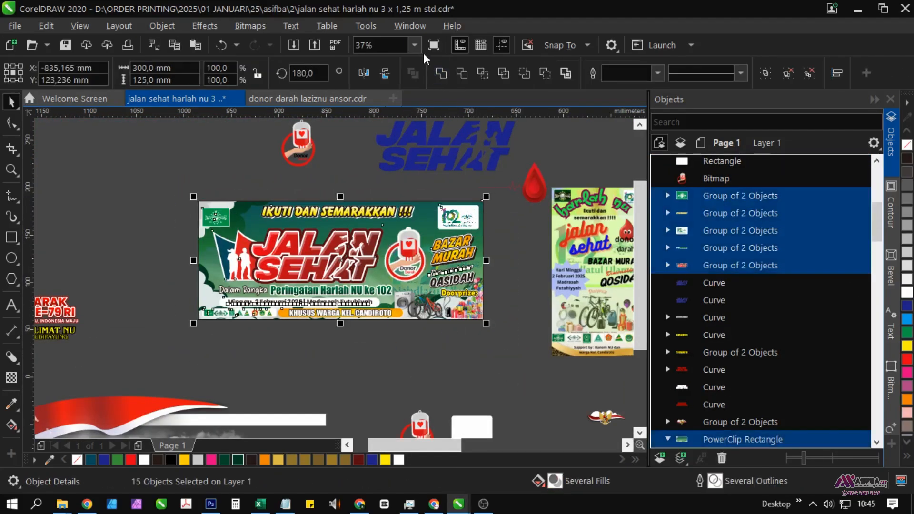
{"action": "left_click", "coordinate": [409, 72]}
{"action": "key", "text": "Escape"}
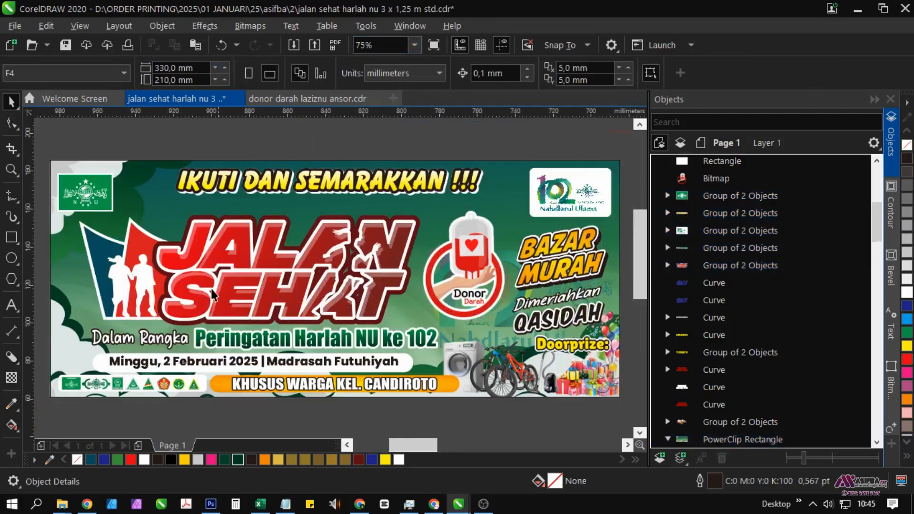
{"action": "left_click", "coordinate": [136, 288]}
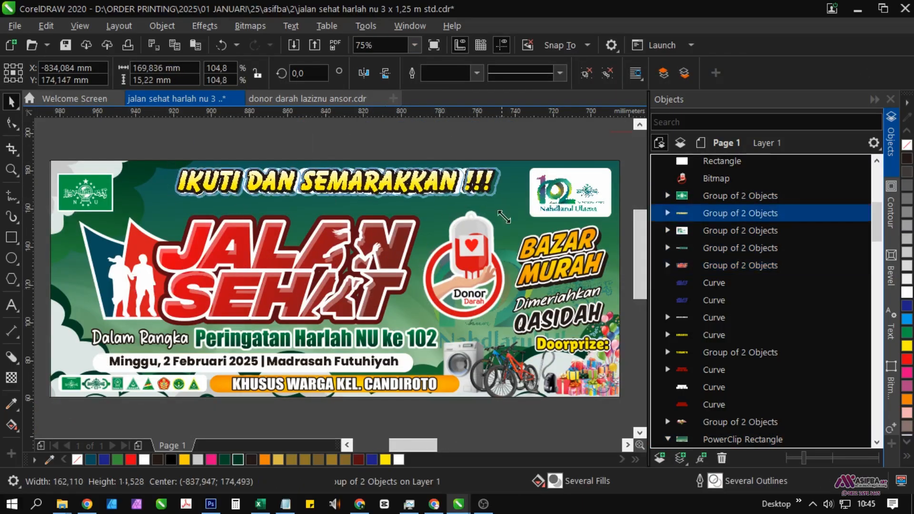